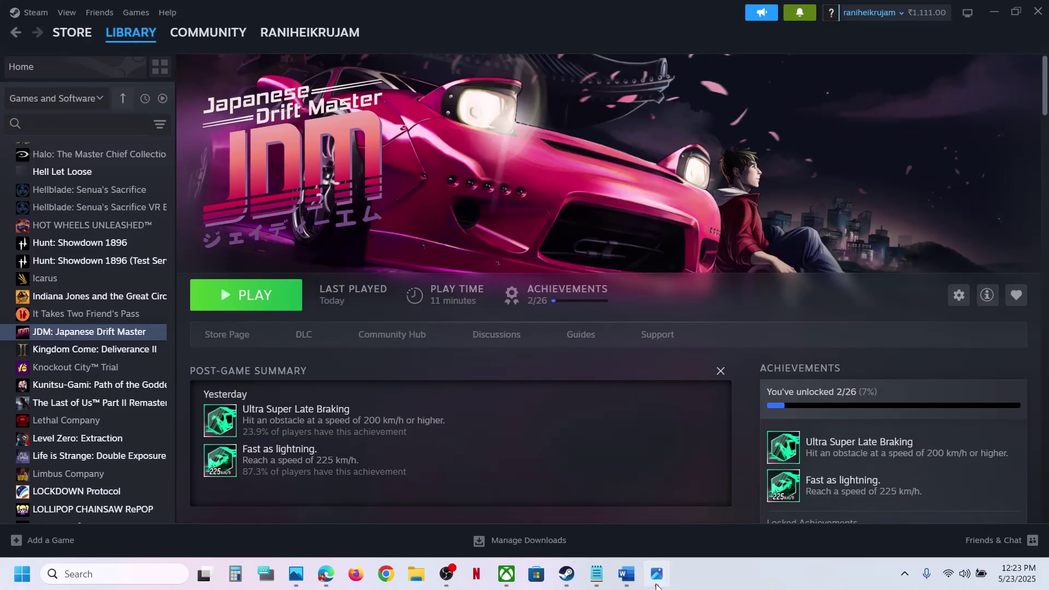
Check the saved crash reporter screenshot, then look at JDM's launch options in Steam properties
left_click(657, 573)
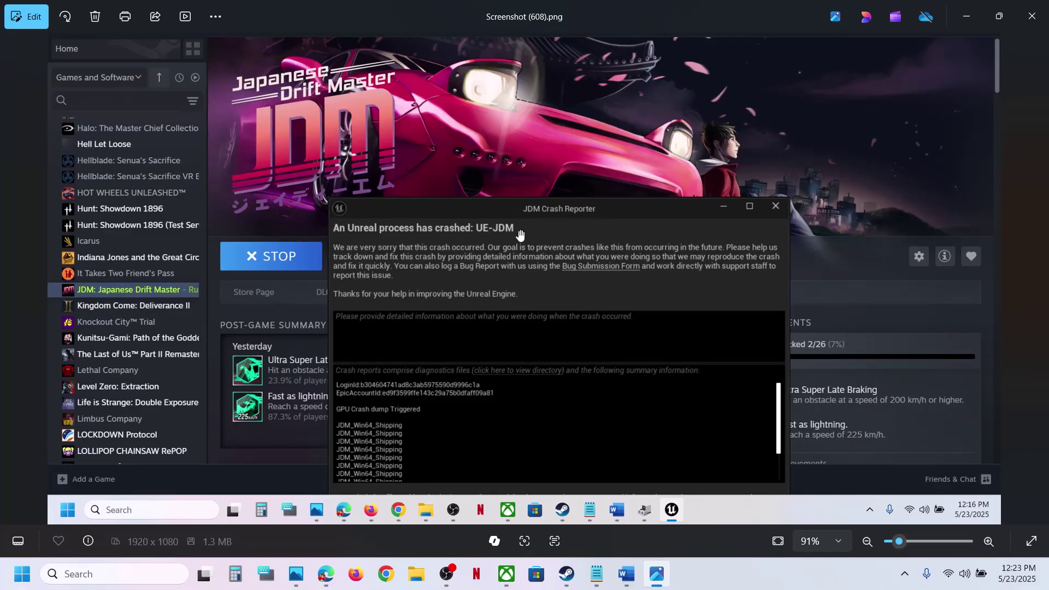
left_click(966, 16)
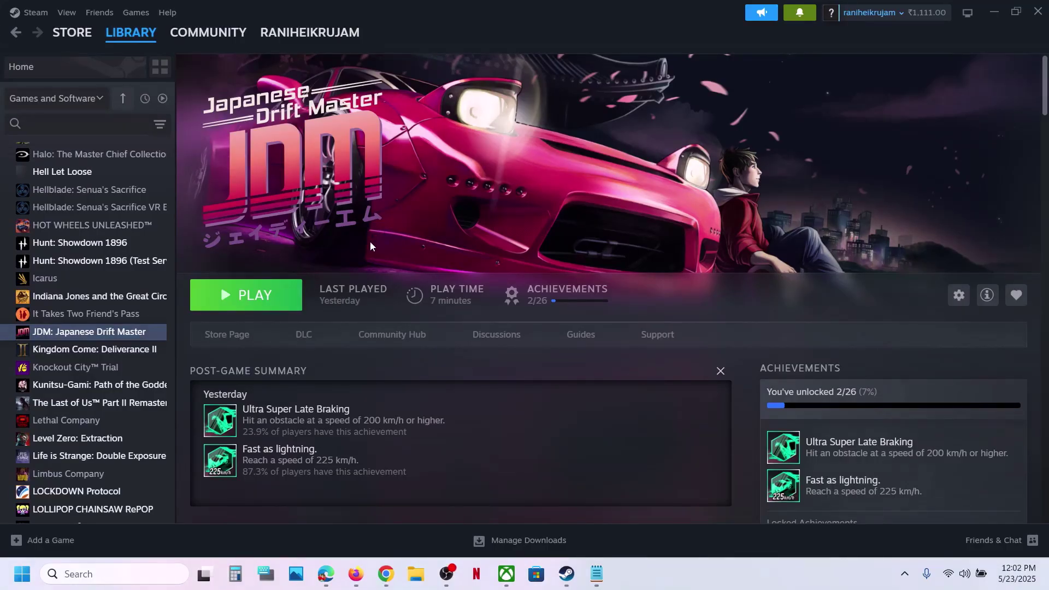
right_click(115, 331)
left_click(154, 436)
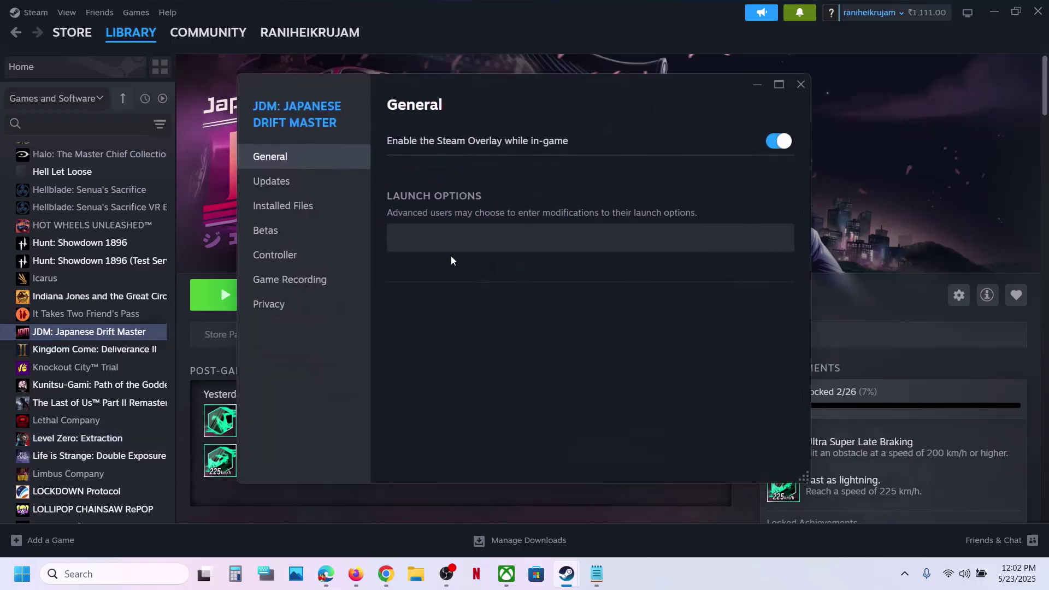
left_click(435, 243)
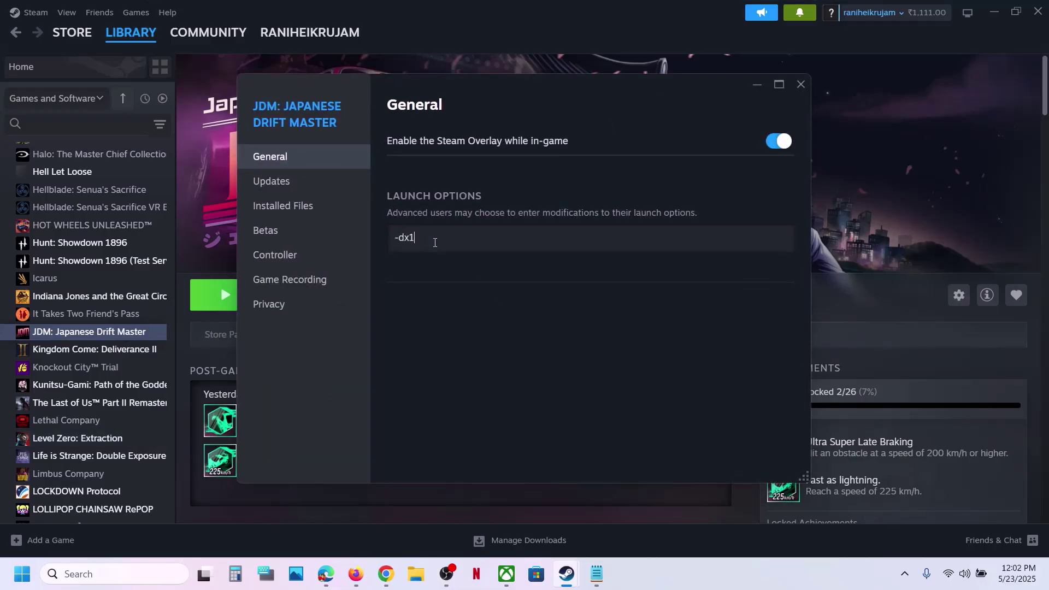
left_click(800, 84)
Change JDM's Steam launch option from -dx11 to -dx12
right_click(81, 332)
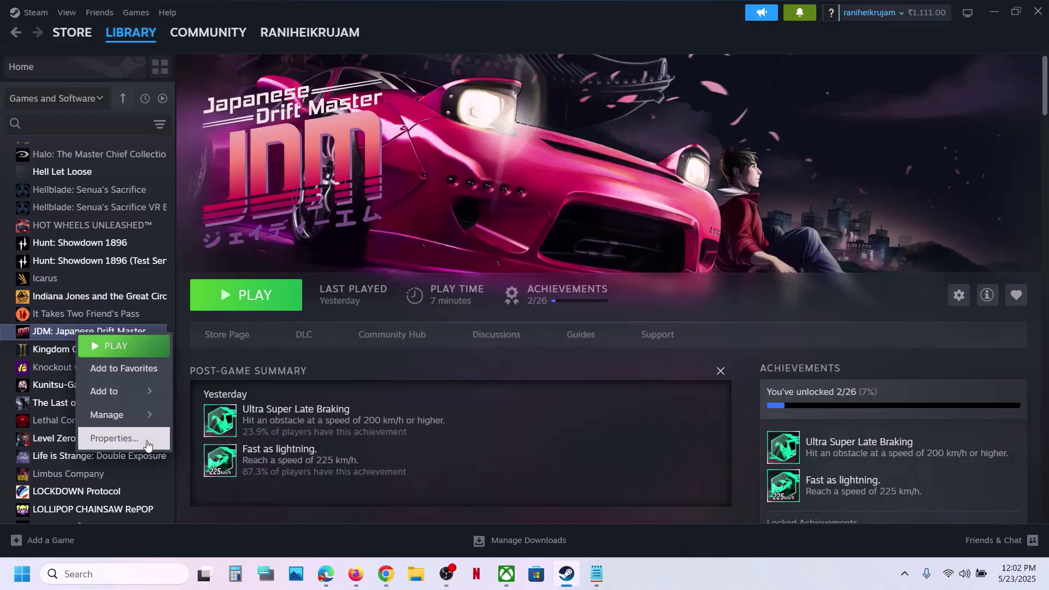
left_click(145, 439)
left_click(453, 243)
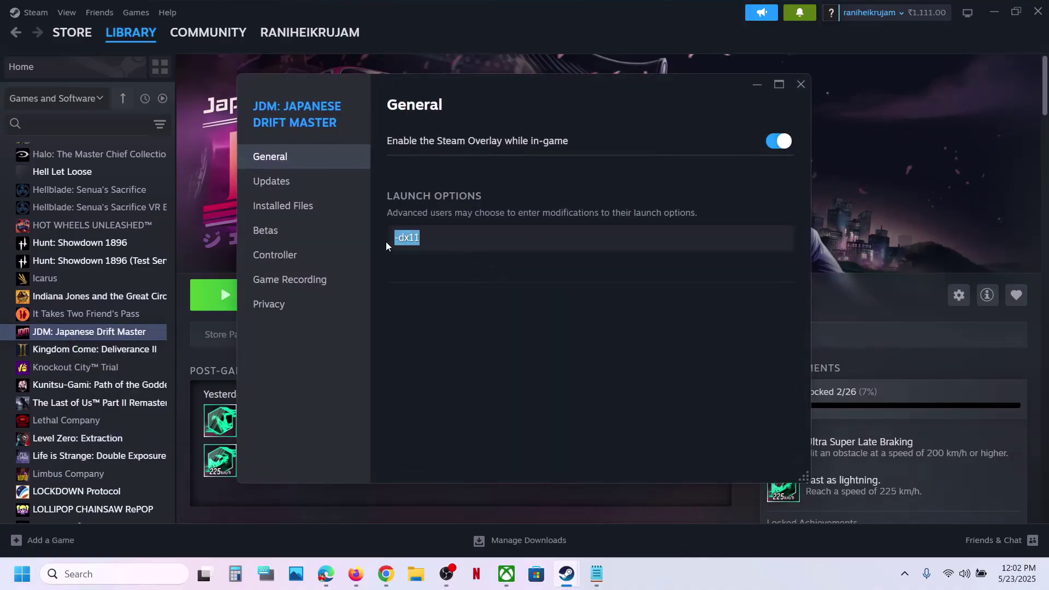
type("x12")
left_click(794, 91)
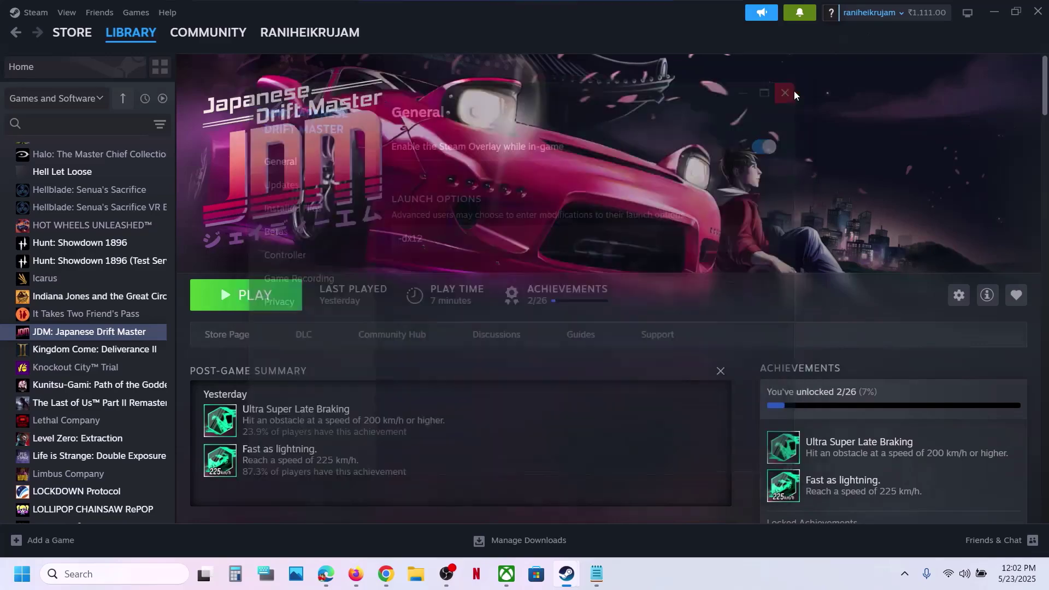
Clear JDM's launch options completely
right_click(125, 334)
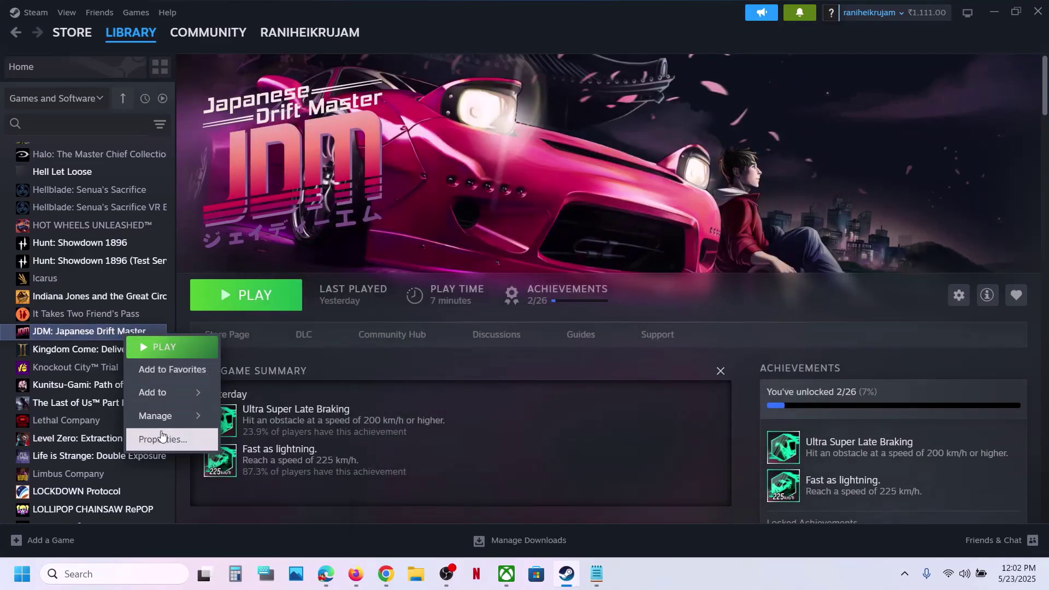
left_click(170, 437)
left_click_drag(437, 238, 379, 235)
key("BackSpace")
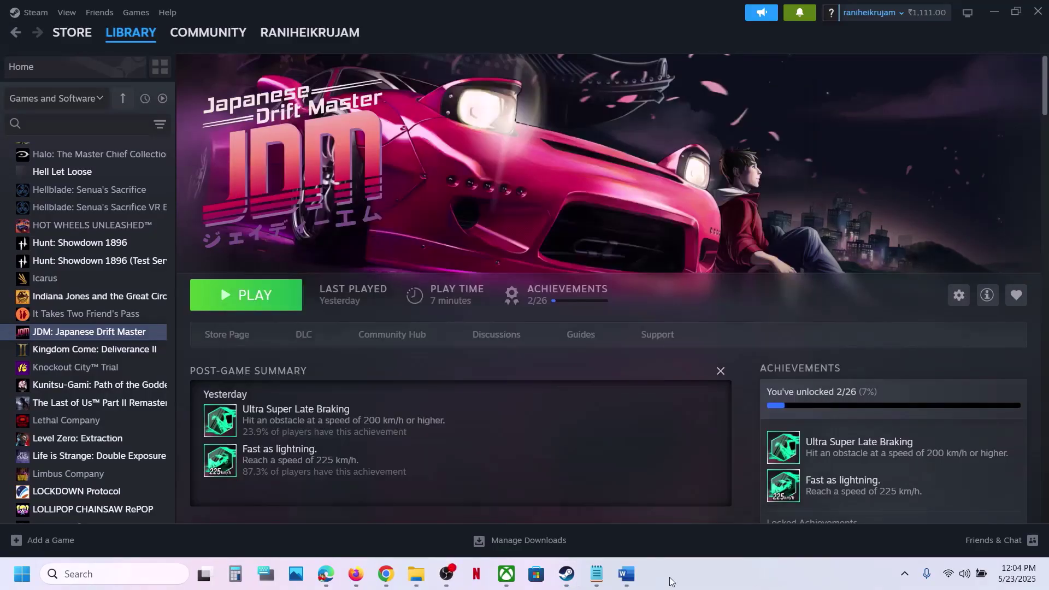
Highlight the run-as-administrator step in the Word troubleshooting notes
left_click(625, 573)
left_click_drag(142, 289, 686, 292)
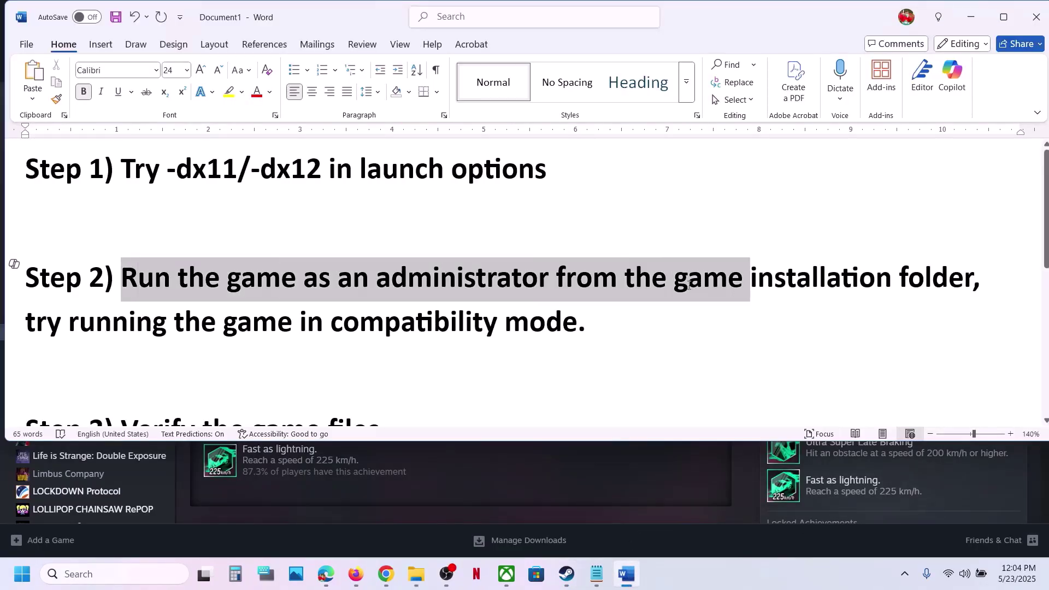
left_click(748, 496)
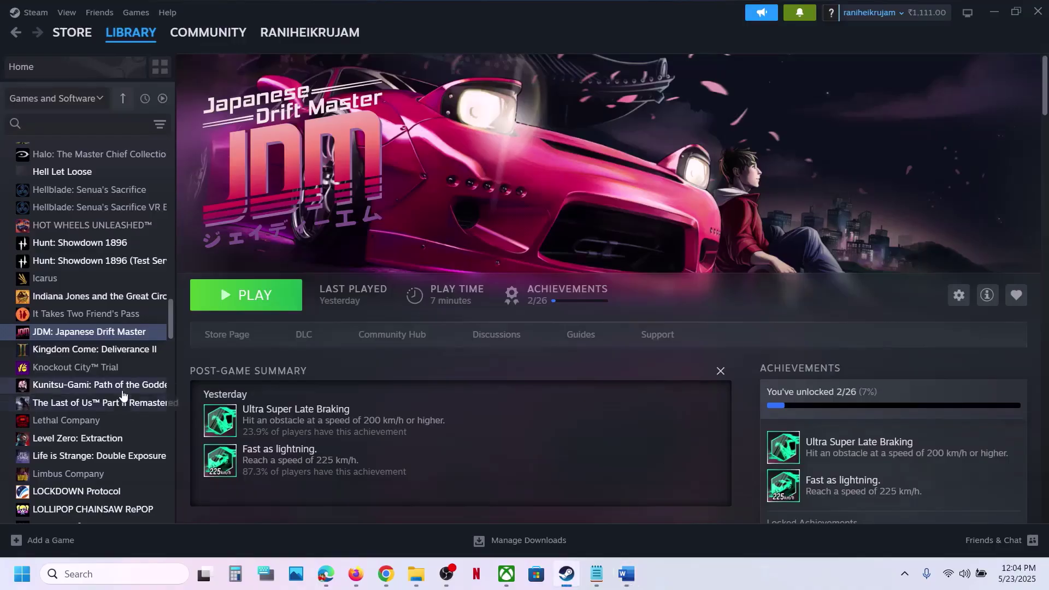
Open JDM's install folder through Manage > Browse local files
right_click(105, 331)
mouse_move(151, 393)
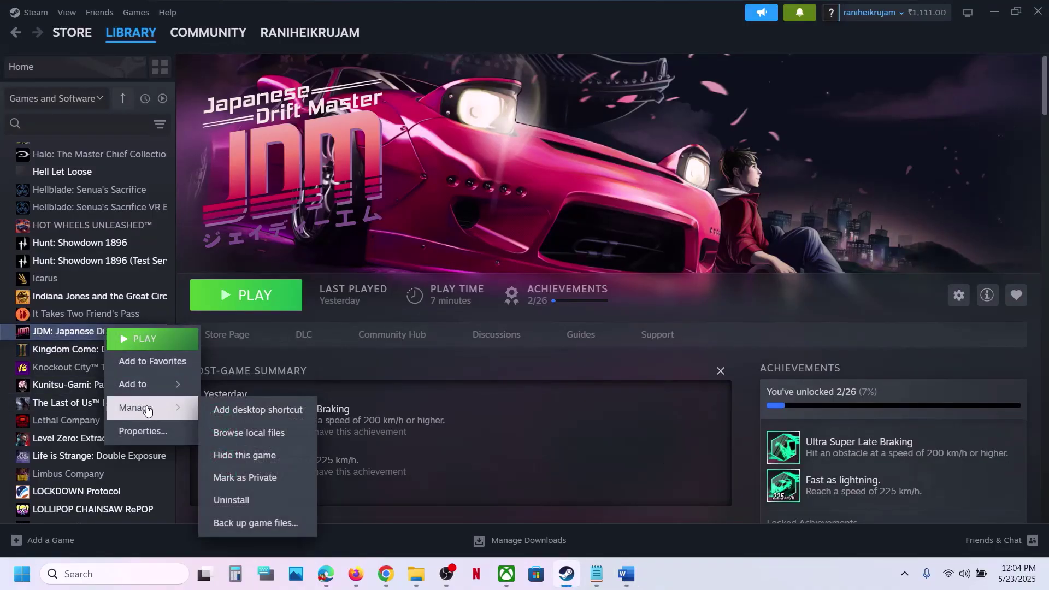
left_click(240, 432)
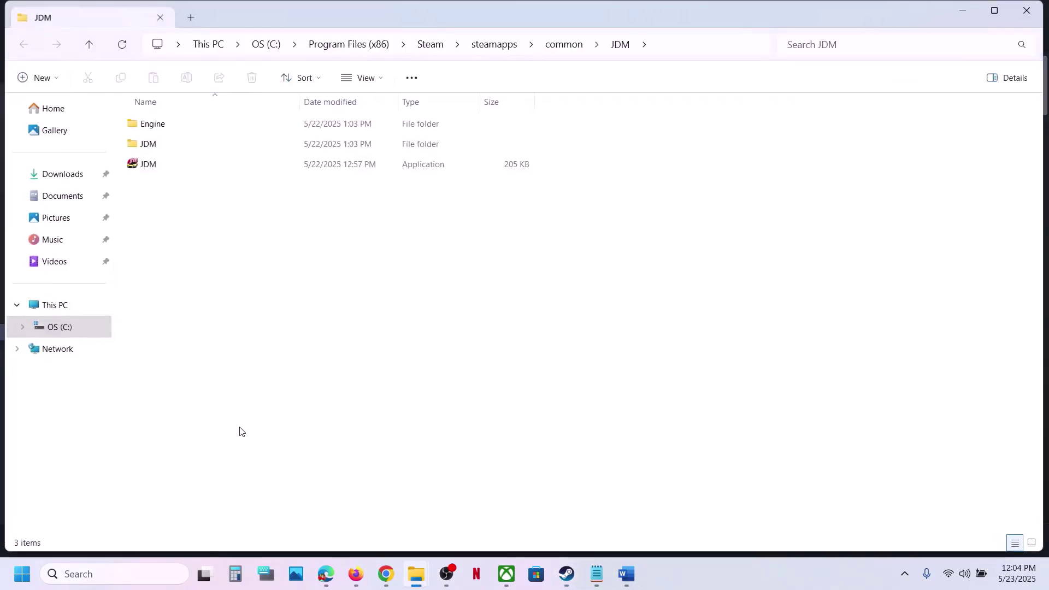
In JDM\Binaries\Win64, set JDM-Win64-Shipping to run as administrator
double_click(162, 147)
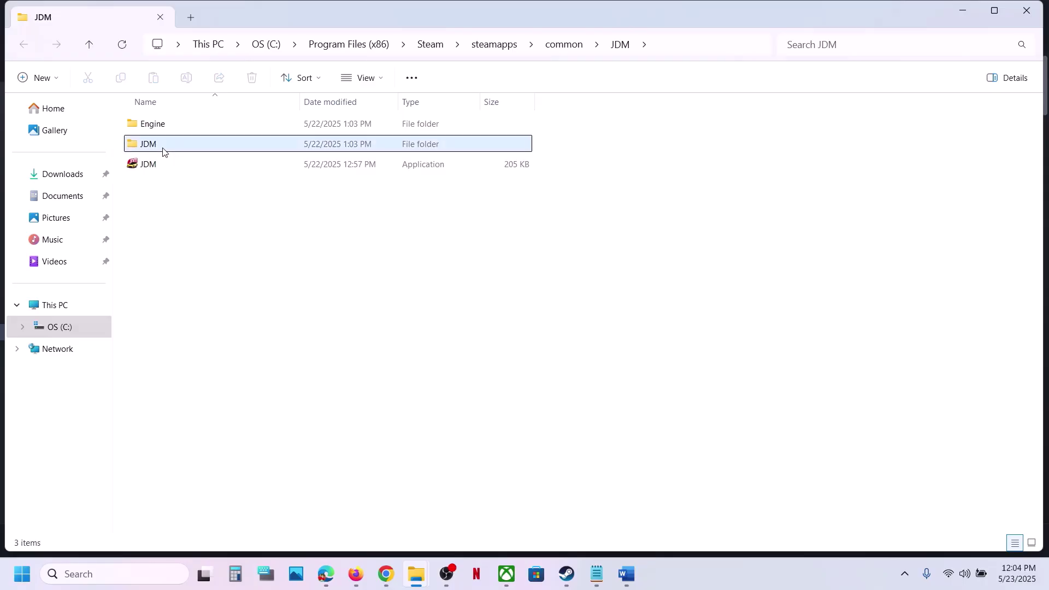
double_click(147, 130)
double_click(148, 127)
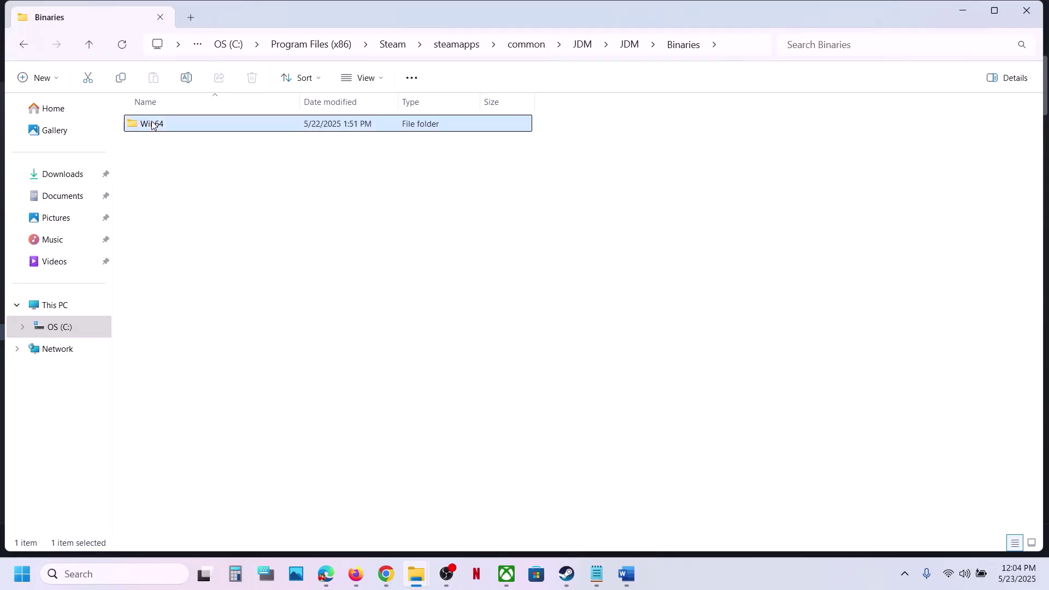
left_click(187, 145)
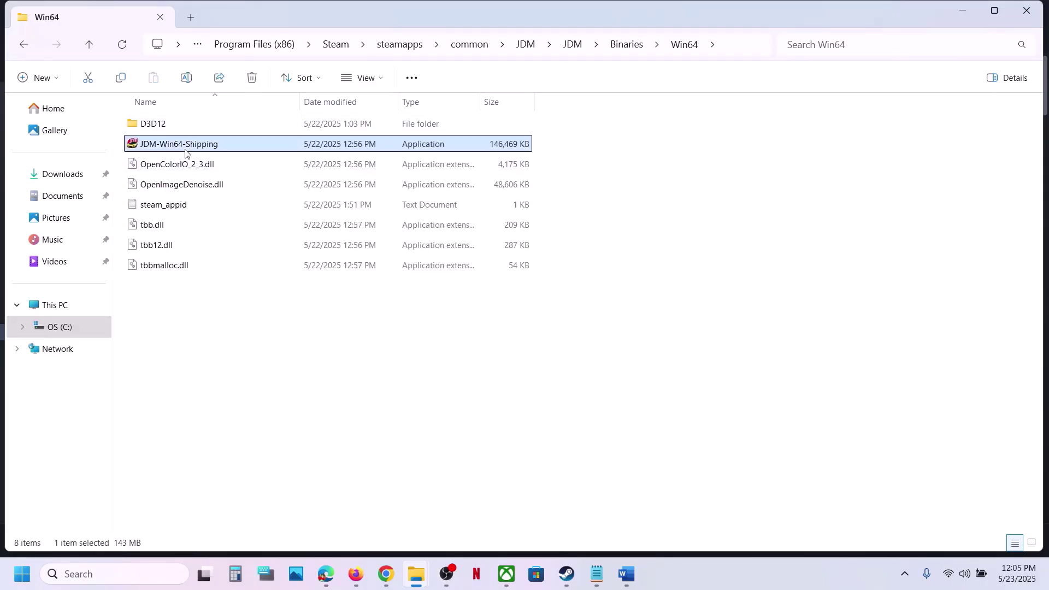
right_click(186, 148)
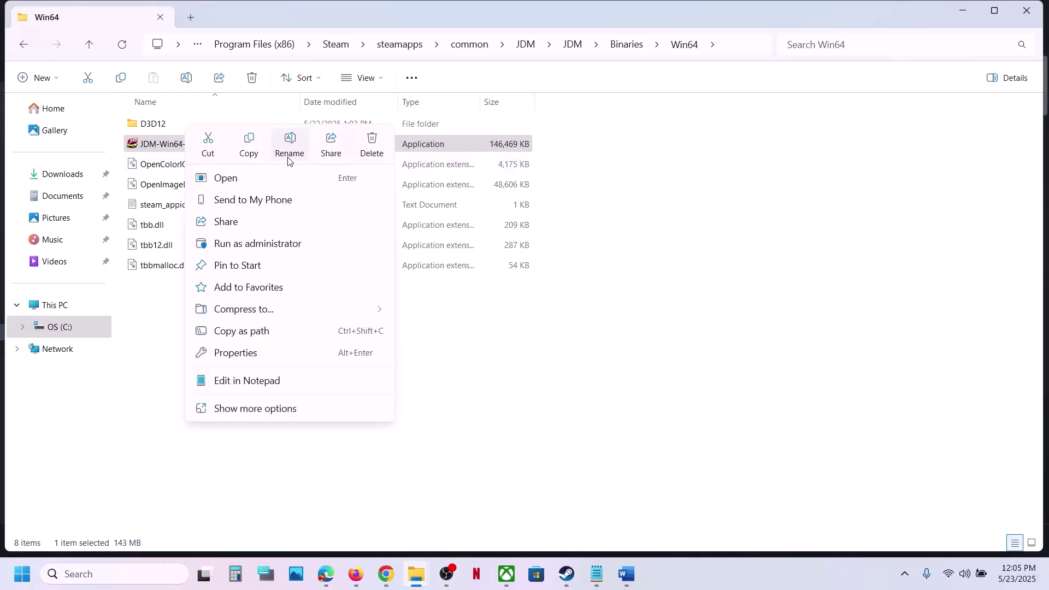
left_click(255, 355)
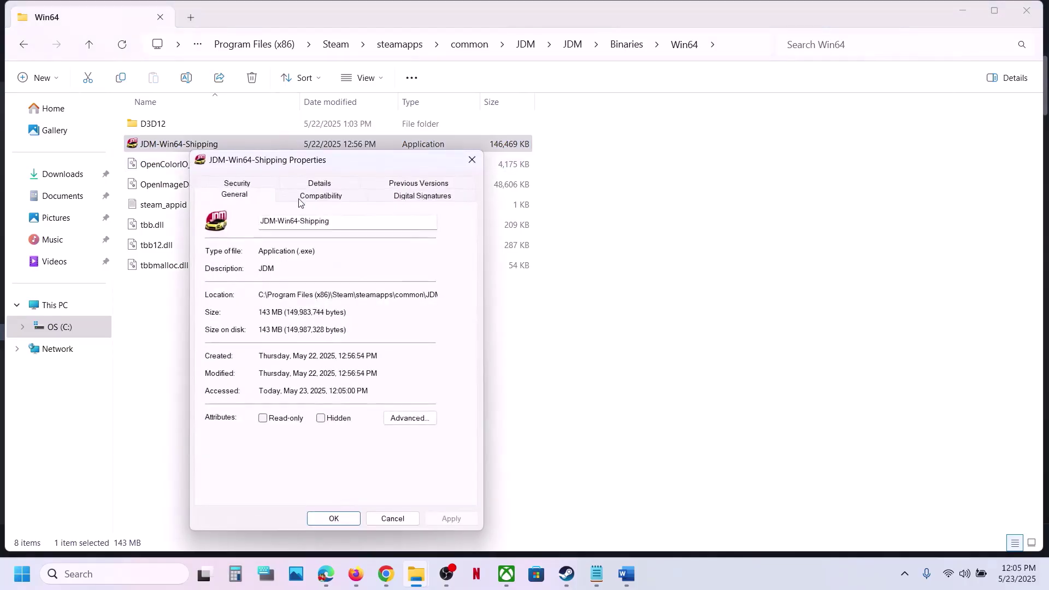
left_click(313, 199)
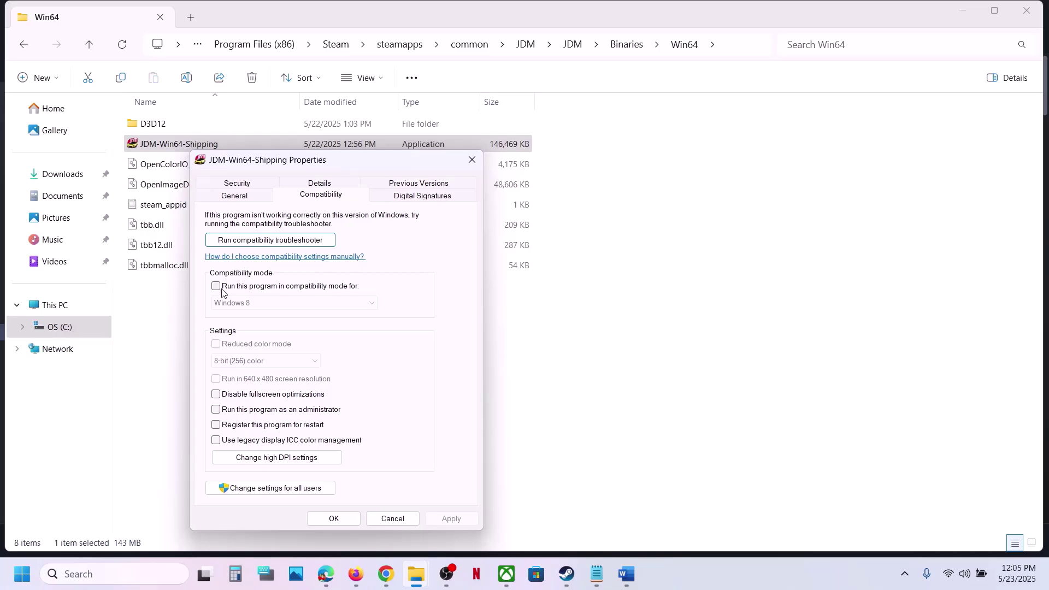
left_click(217, 410)
left_click(444, 516)
left_click(335, 519)
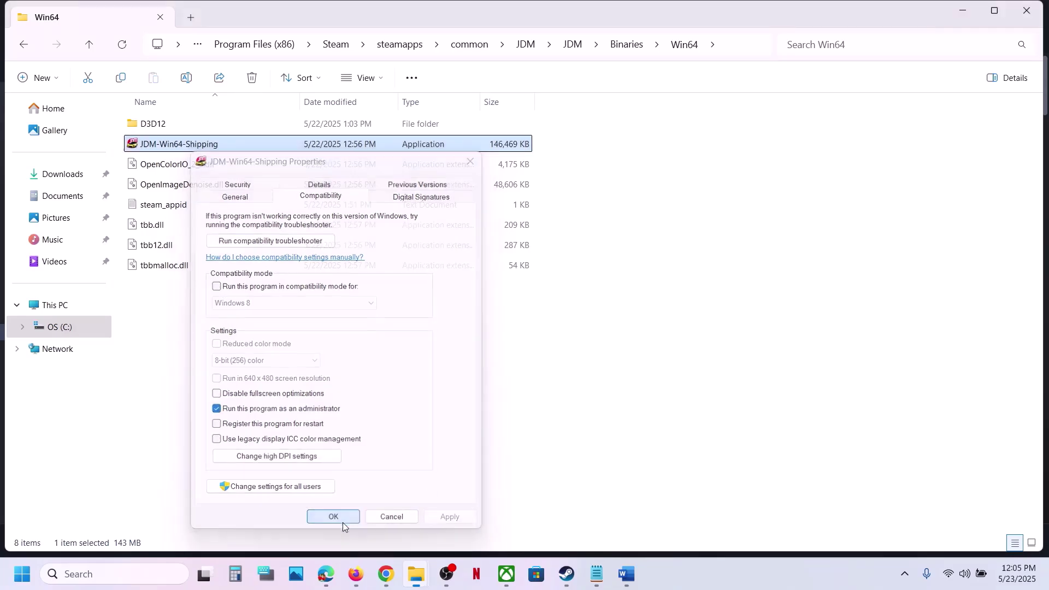
Enable Windows 7 compatibility mode and disable fullscreen optimizations for JDM-Win64-Shipping
right_click(183, 147)
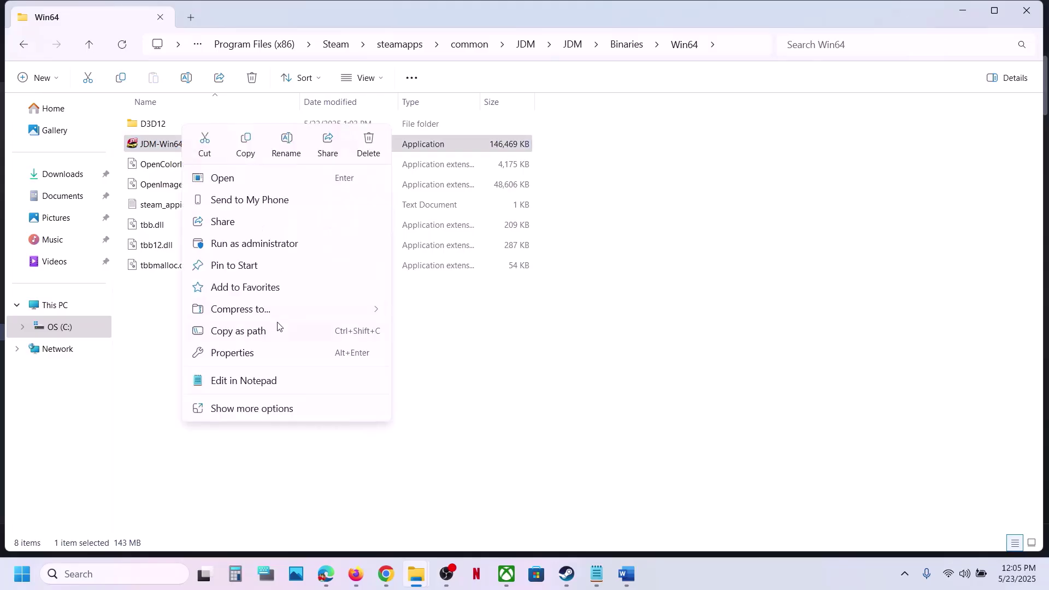
left_click(238, 354)
left_click(303, 195)
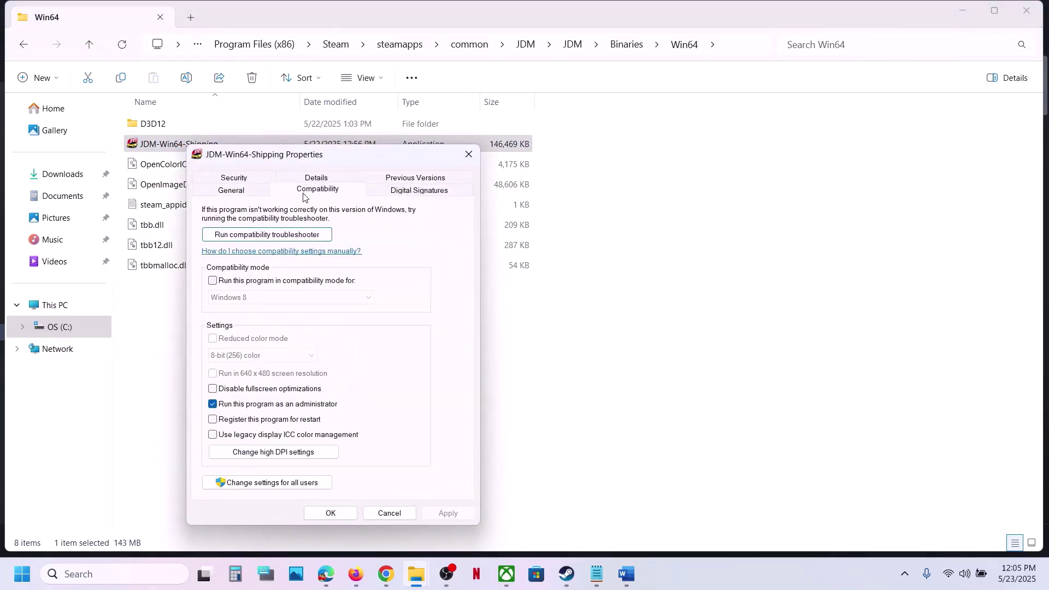
left_click(212, 281)
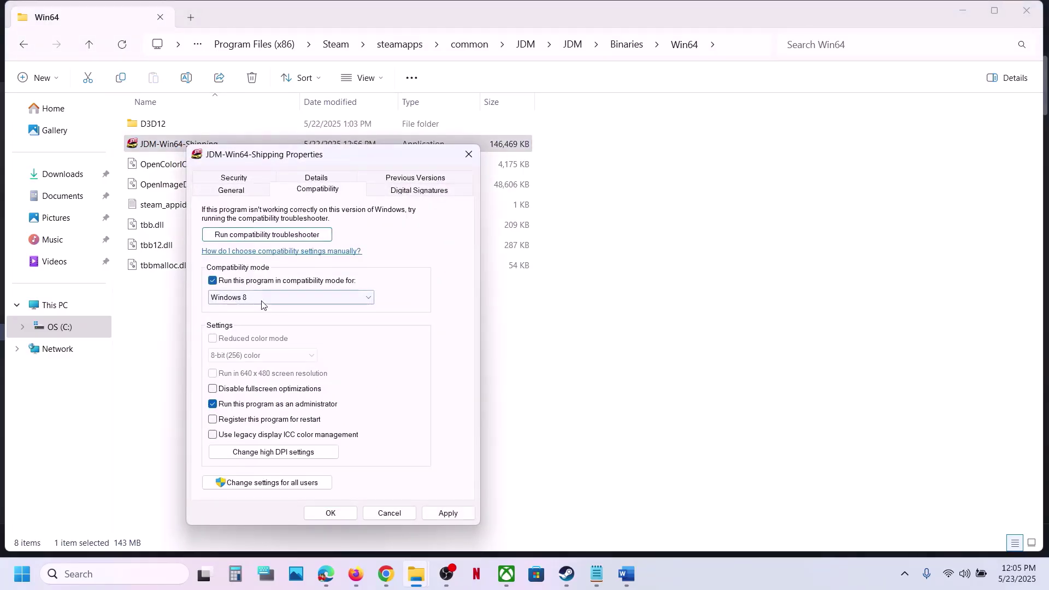
left_click(445, 513)
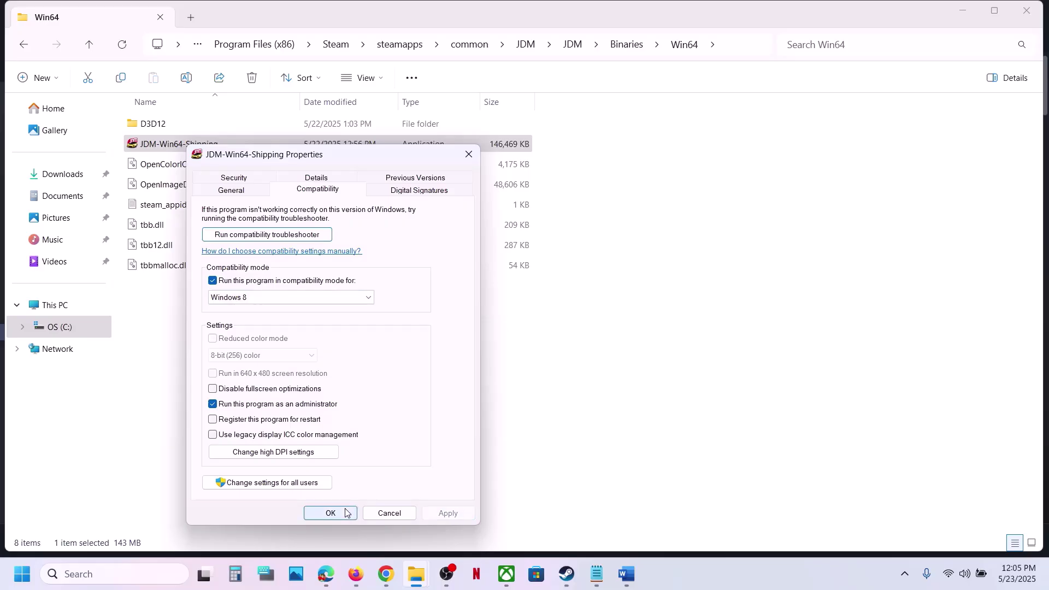
left_click(276, 297)
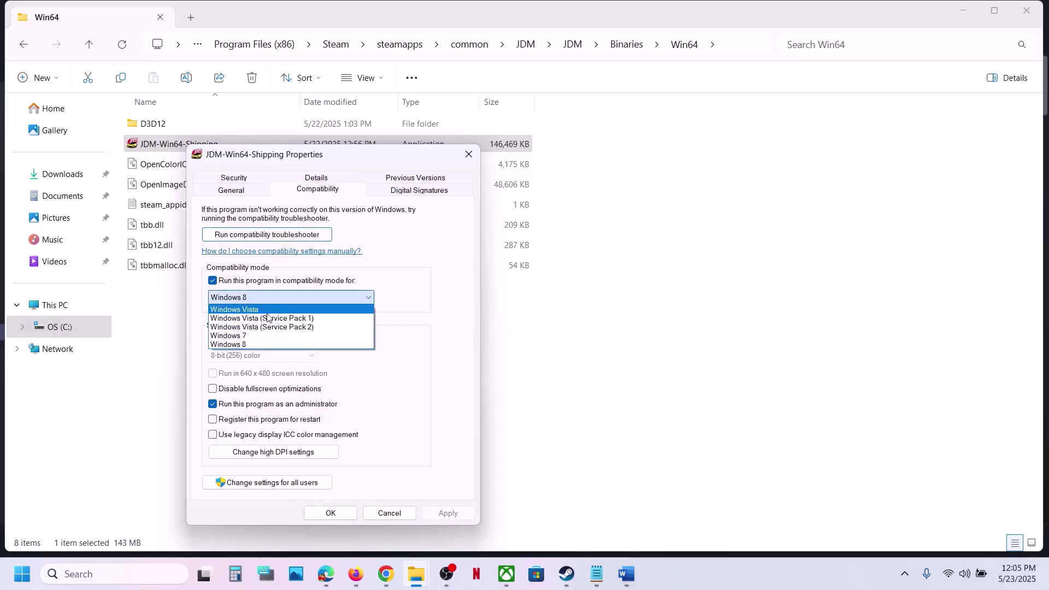
left_click(246, 336)
left_click(439, 516)
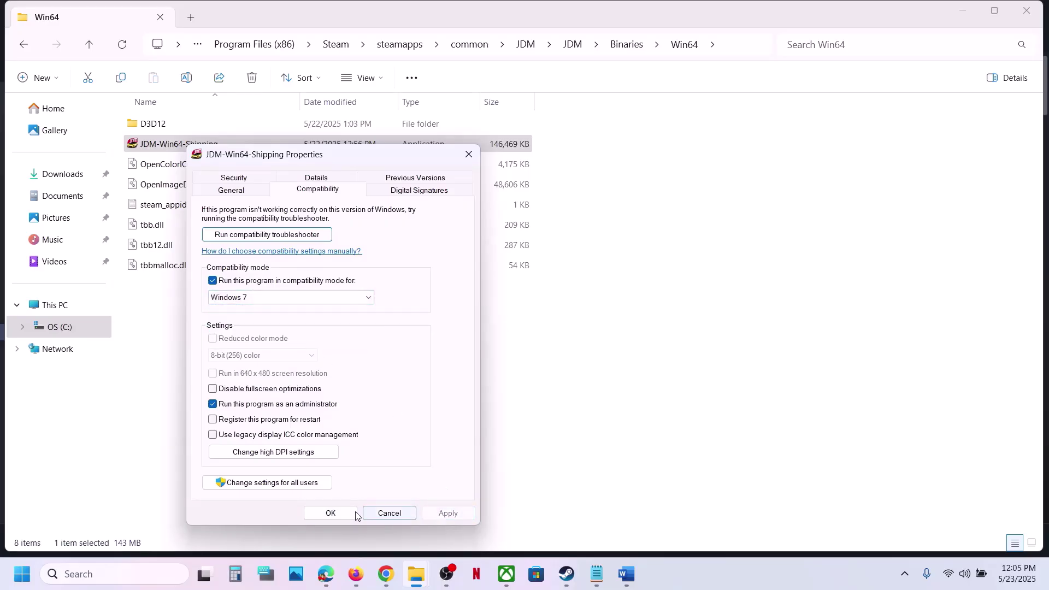
left_click(213, 388)
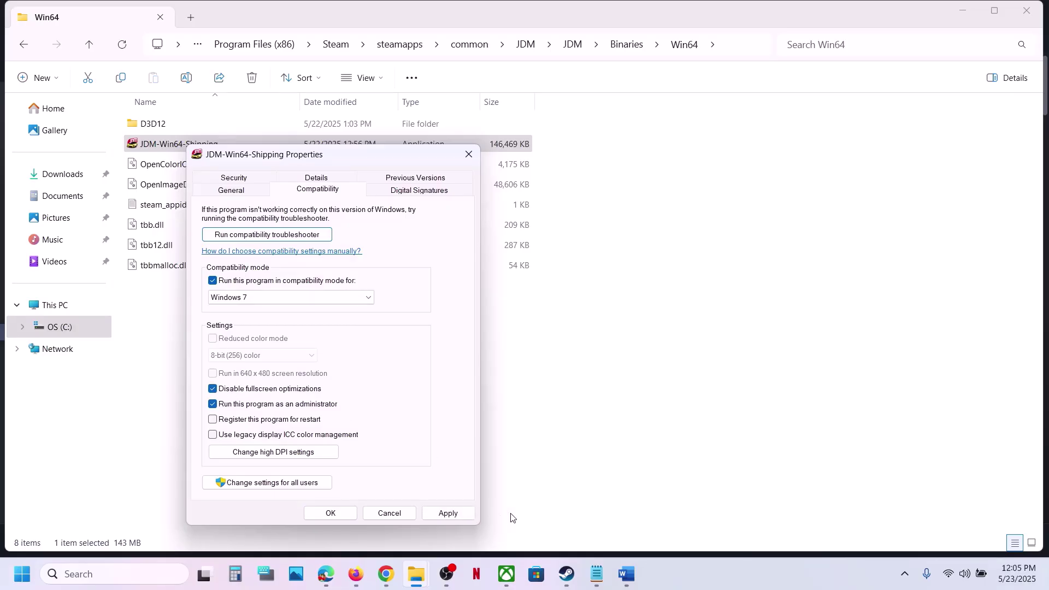
left_click(455, 513)
left_click(342, 511)
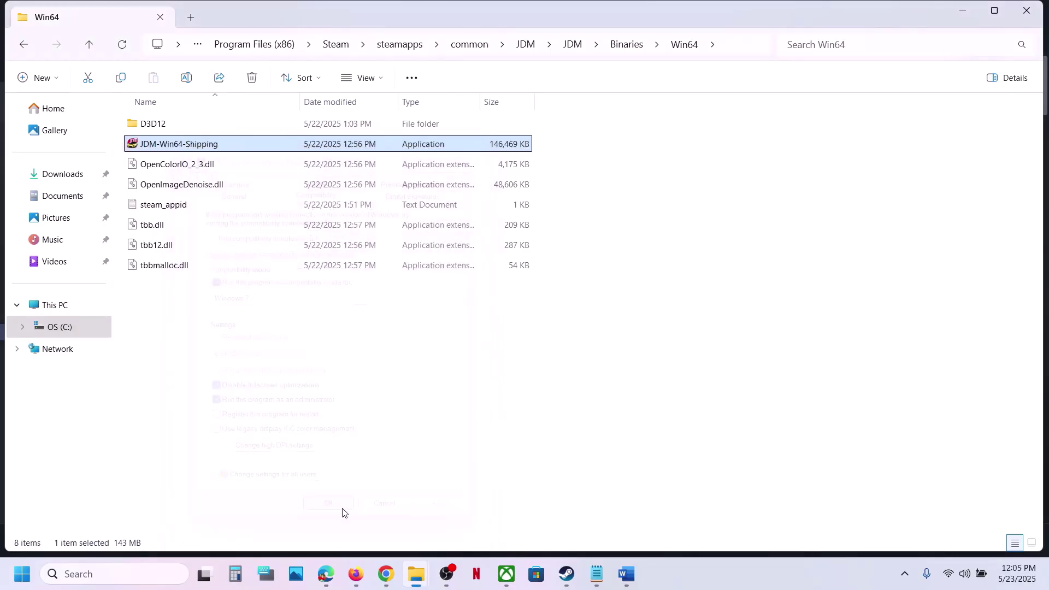
Turn JDM-Win64-Shipping's compatibility mode back off and apply the settings
right_click(173, 152)
left_click(228, 353)
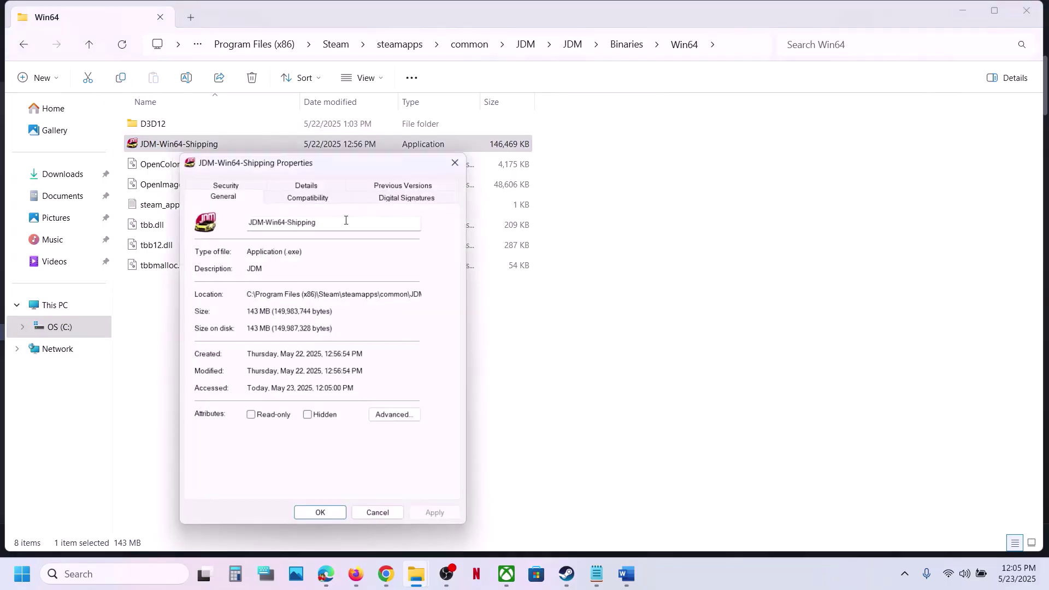
left_click(302, 197)
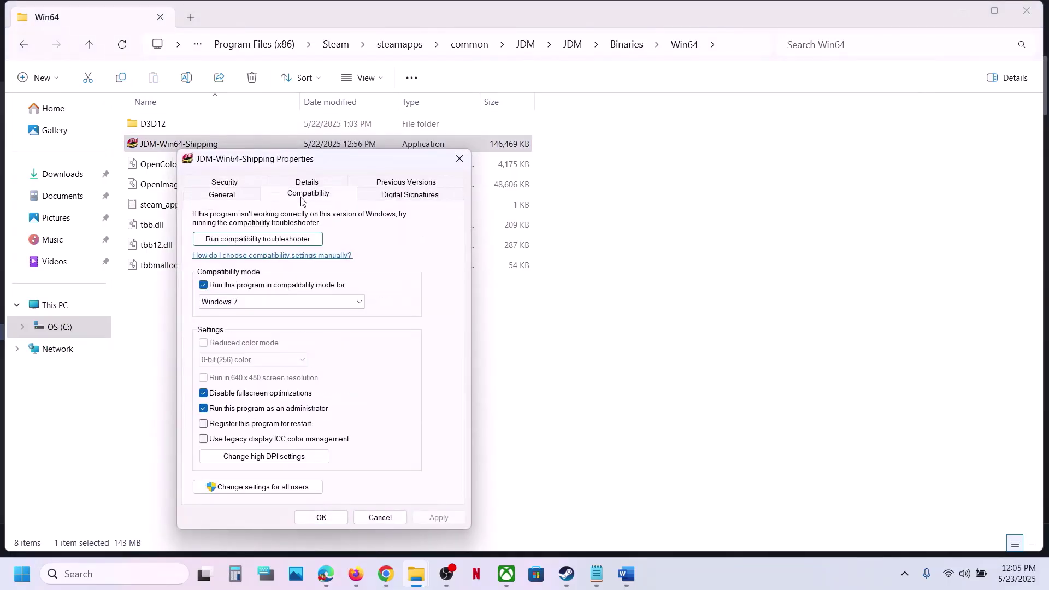
left_click(204, 285)
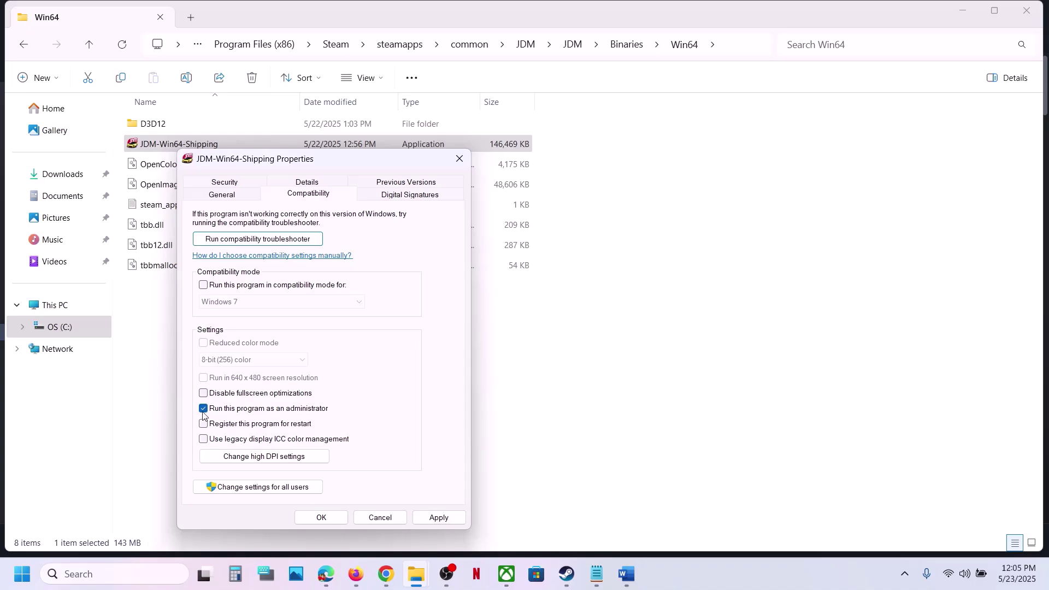
left_click(431, 518)
left_click(320, 517)
Close the install folder and scroll the Word troubleshooting notes further down
left_click(1021, 8)
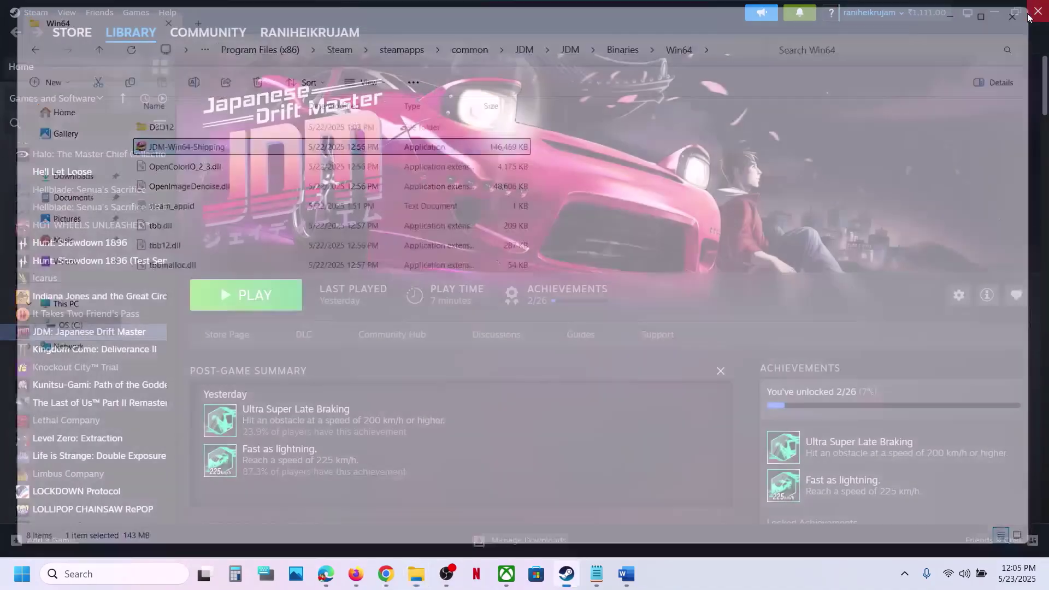
left_click(626, 576)
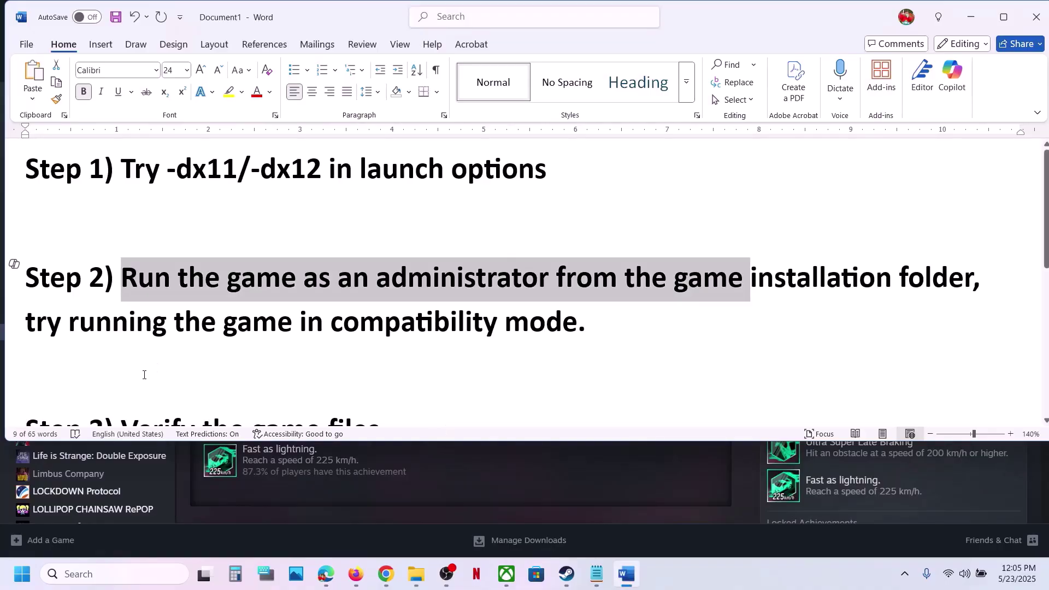
scroll(144, 375, "down", 2)
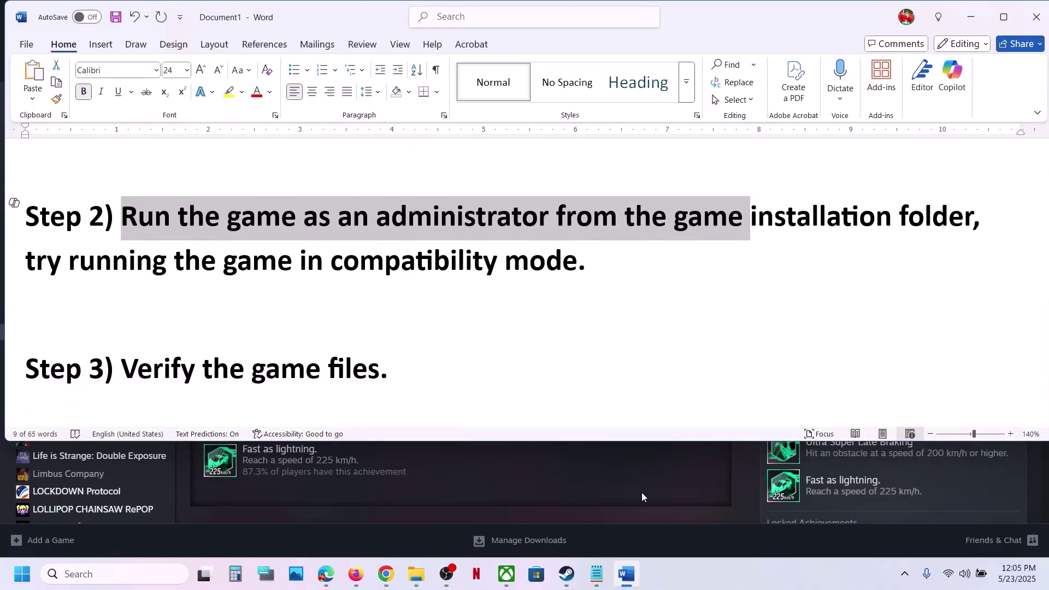
left_click(641, 496)
Show JDM's Installed Files properties with Verify integrity of game files
right_click(145, 330)
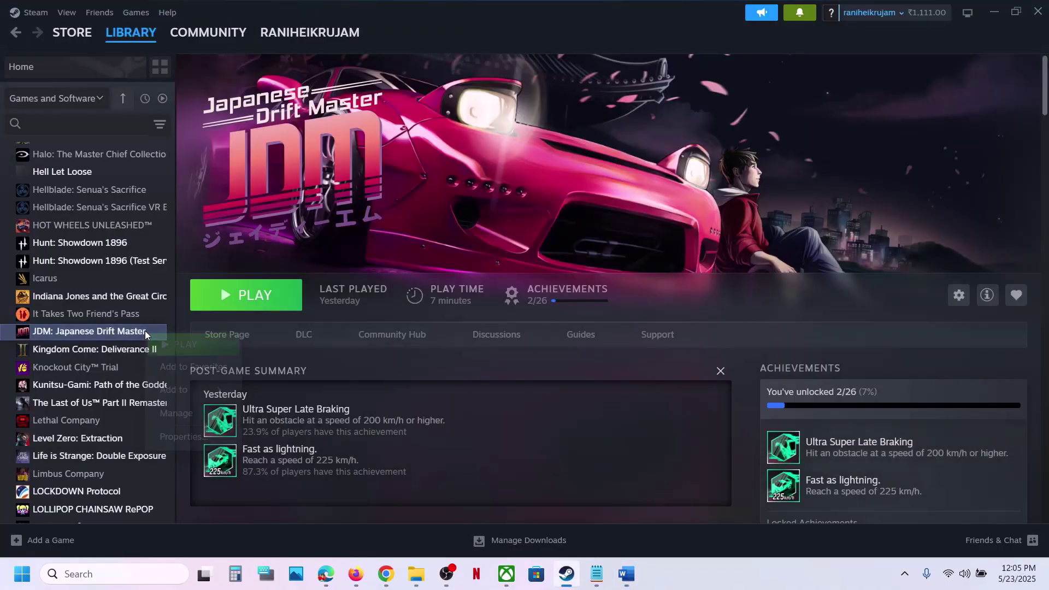
left_click(188, 435)
left_click(273, 206)
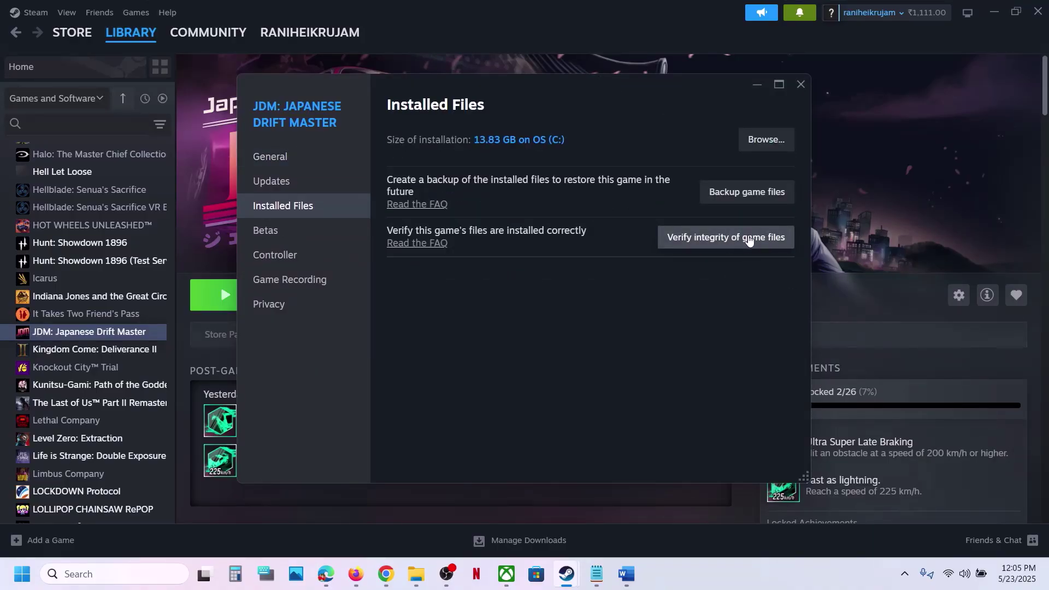
Close JDM's properties and highlight Step 4's antivirus and 'Windows Security and Firewall' text in Word
left_click(800, 85)
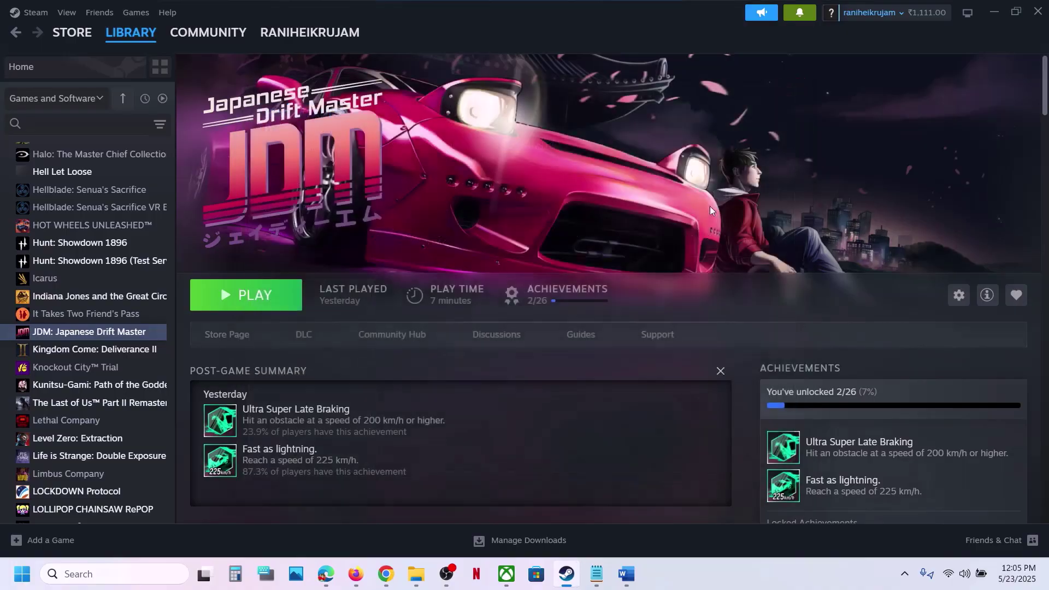
left_click(626, 573)
scroll(328, 343, "down", 3)
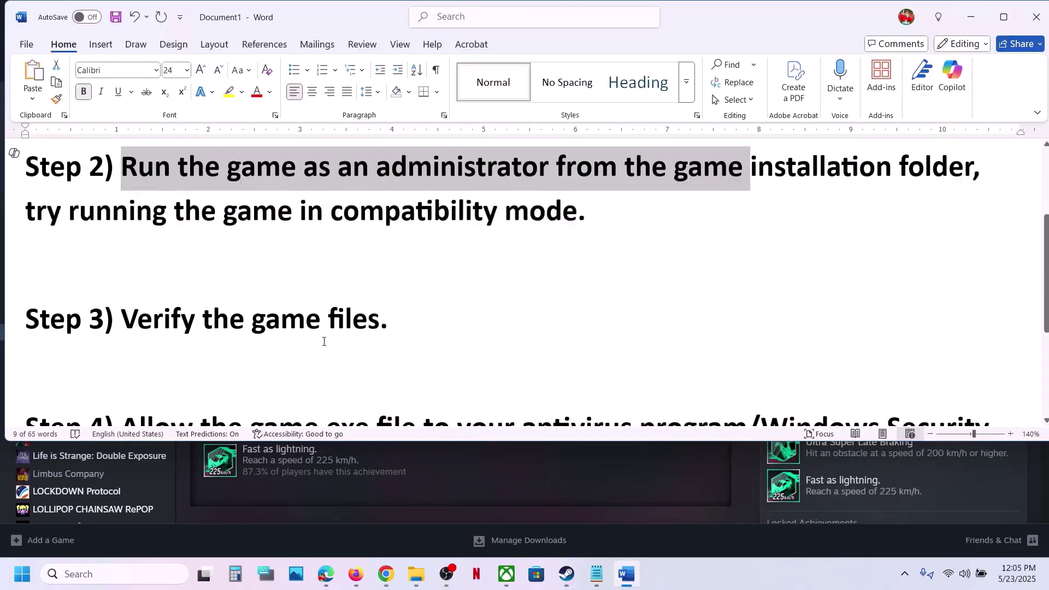
scroll(245, 339, "down", 1)
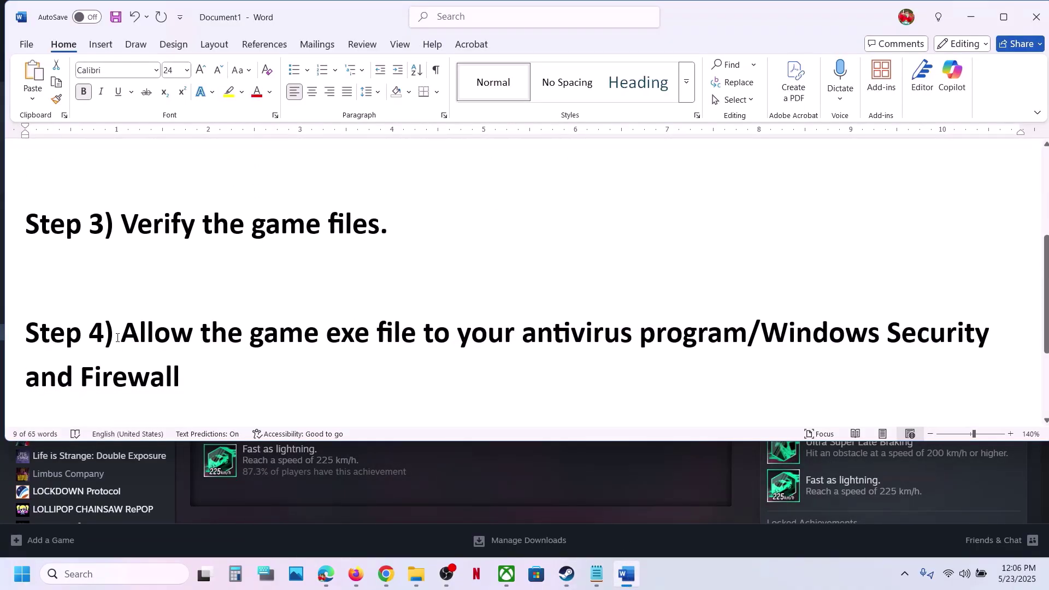
left_click_drag(117, 338, 746, 334)
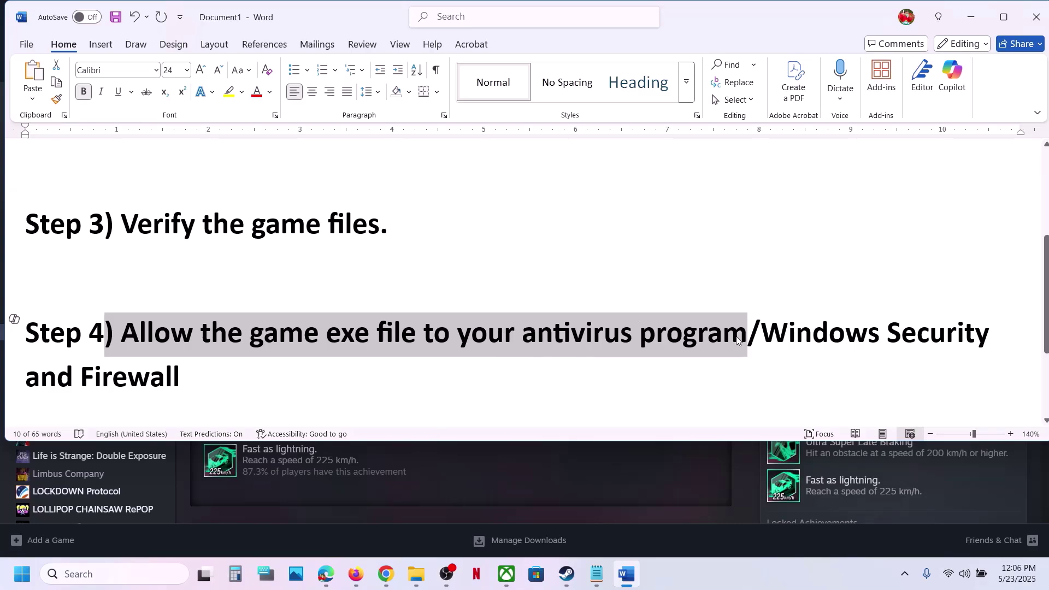
left_click_drag(764, 333, 828, 374)
Go to Settings > Privacy & security > Windows Security > Virus & threat protection
left_click(978, 23)
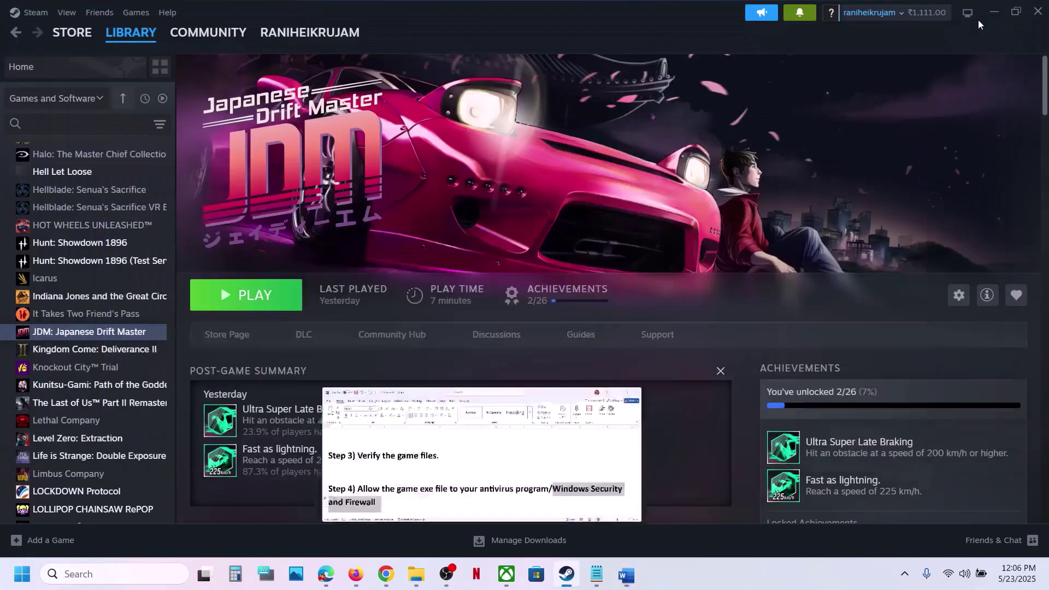
key("super+i")
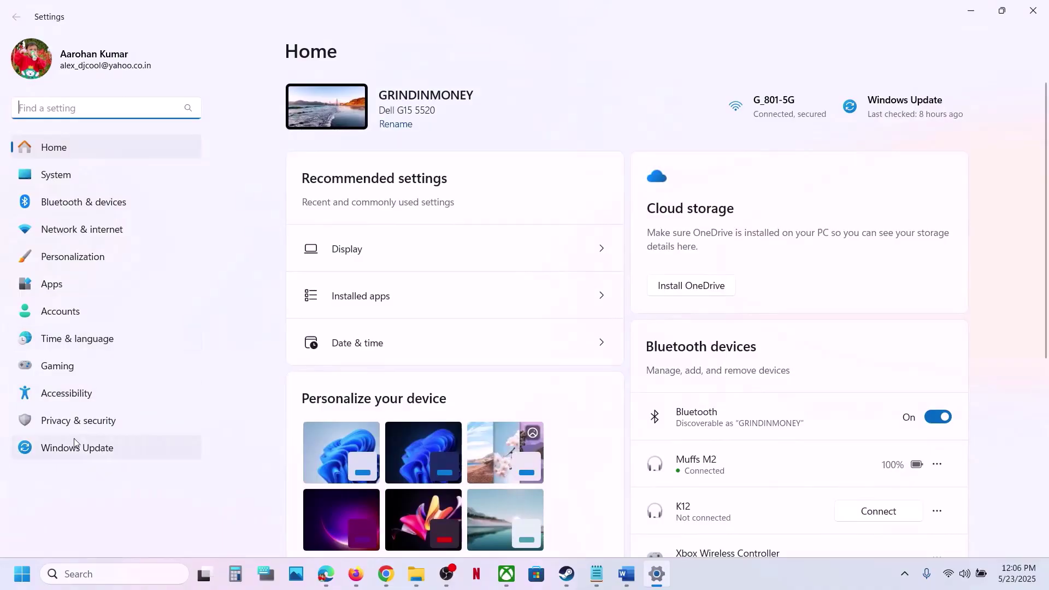
left_click(71, 421)
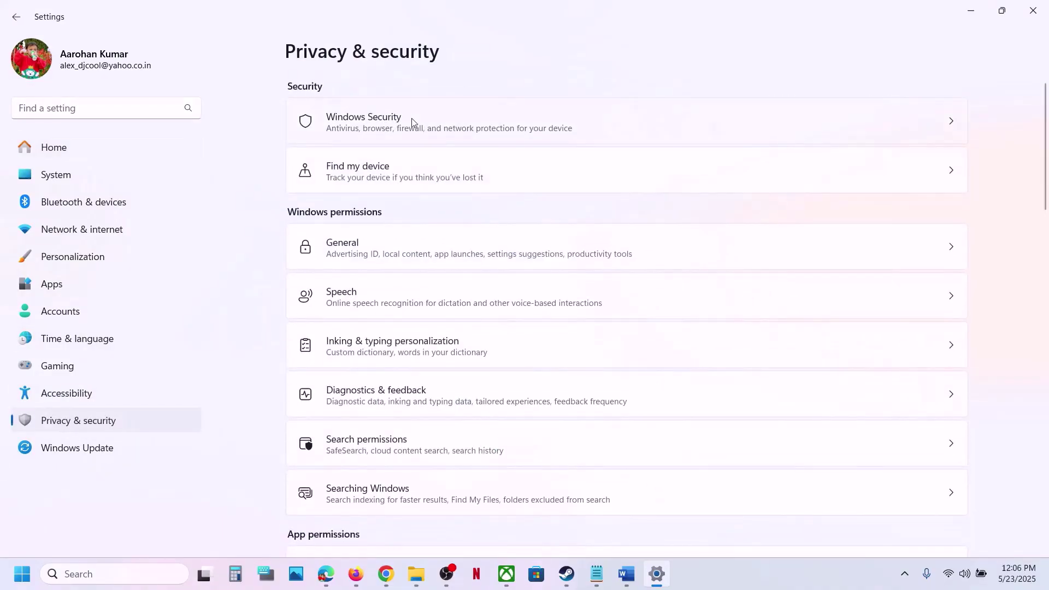
left_click(411, 118)
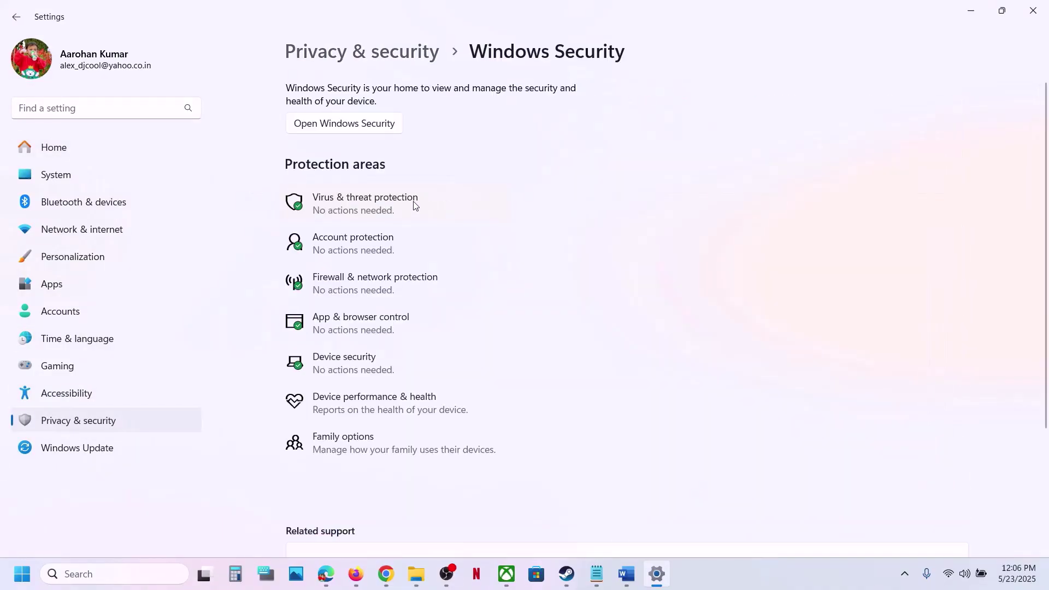
left_click(413, 206)
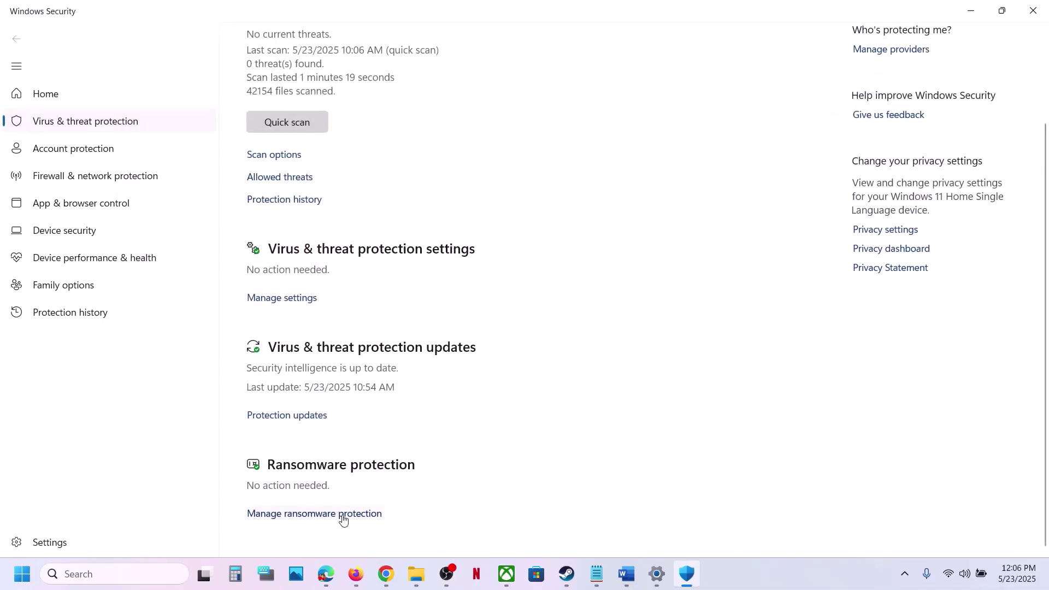
Add the JDM launcher from steamapps\common\JDM as a Controlled folder access allowed app
left_click(342, 514)
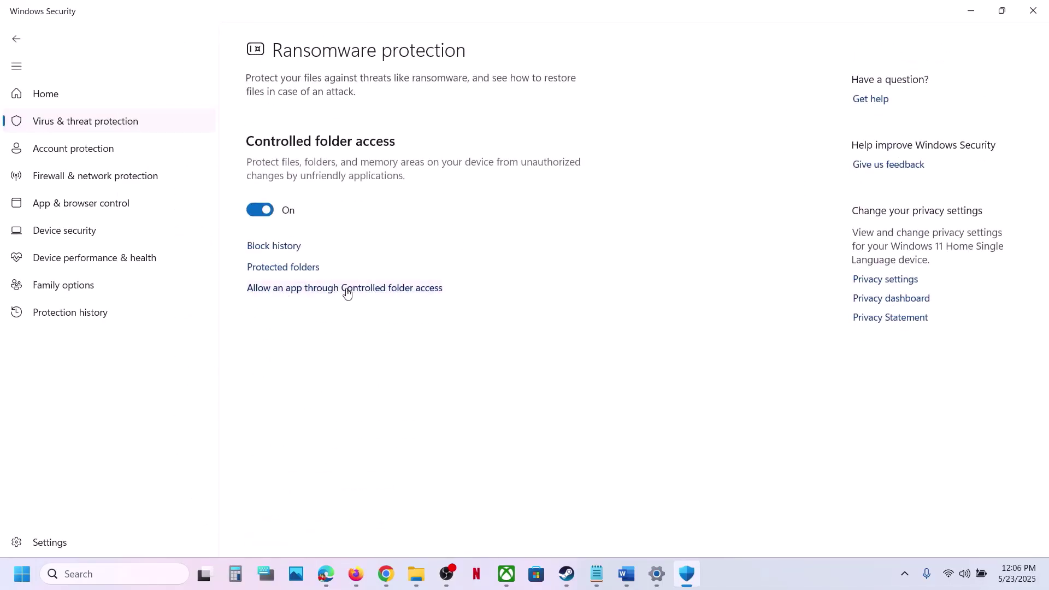
left_click(341, 290)
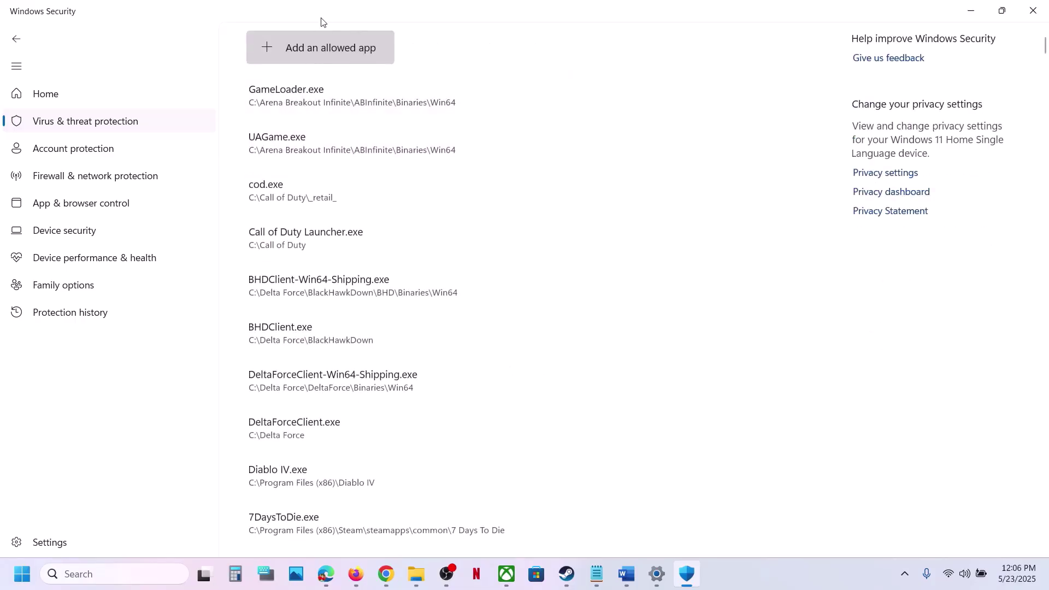
left_click(316, 48)
left_click(328, 102)
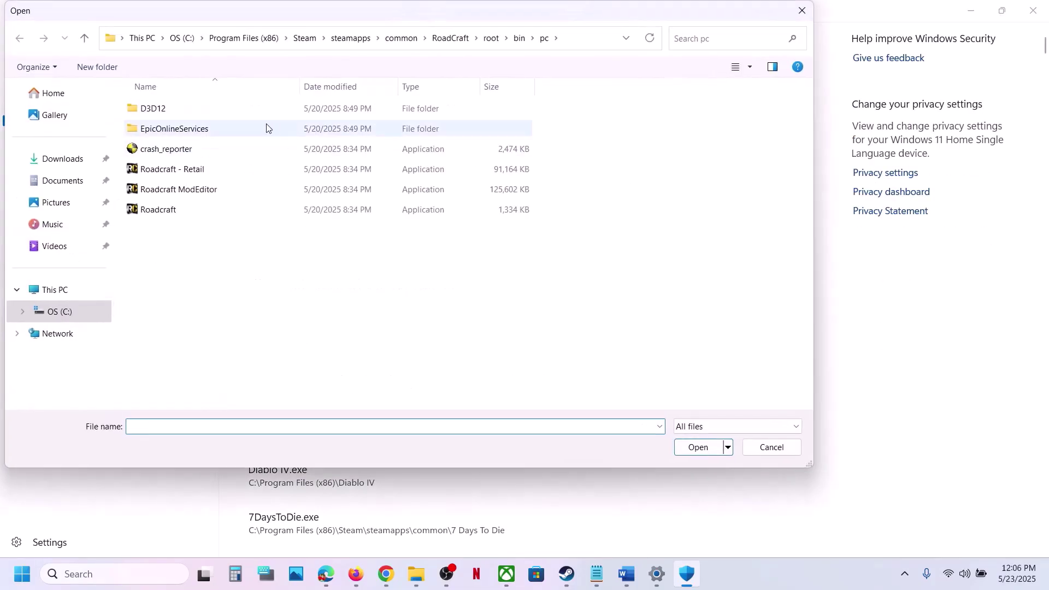
left_click(400, 39)
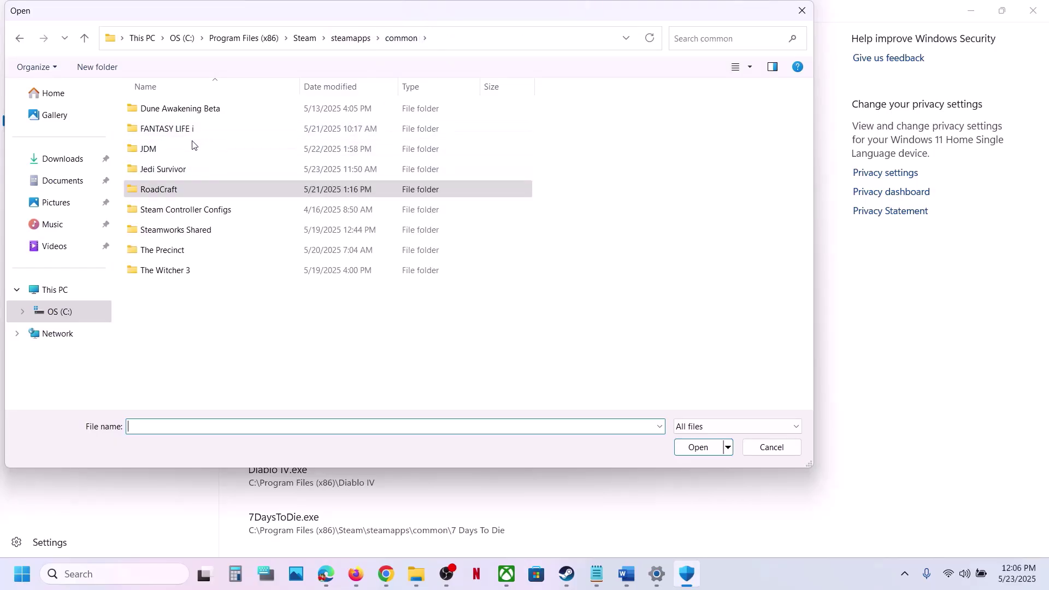
left_click(180, 156)
double_click(179, 156)
left_click(155, 156)
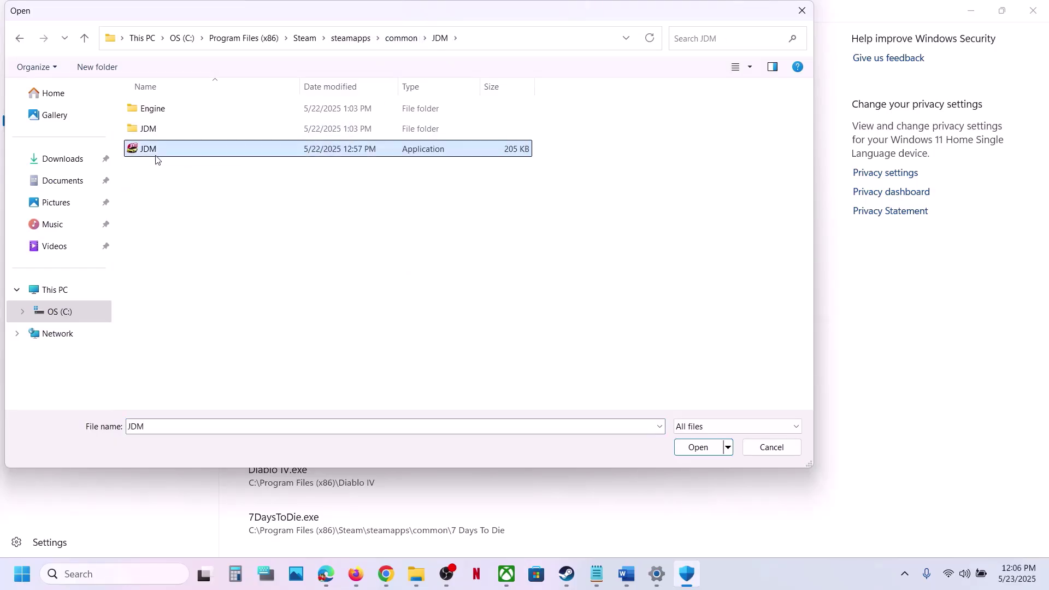
left_click(692, 448)
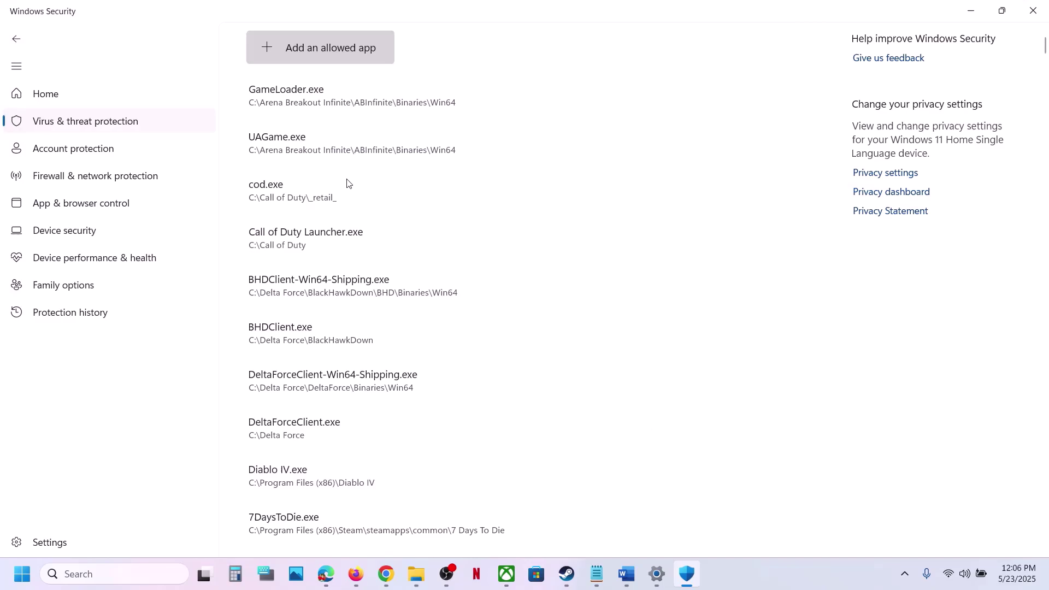
Add JDM\Binaries\Win64\JDM-Win64-Shipping.exe as another allowed app
left_click(344, 57)
left_click(316, 102)
double_click(158, 128)
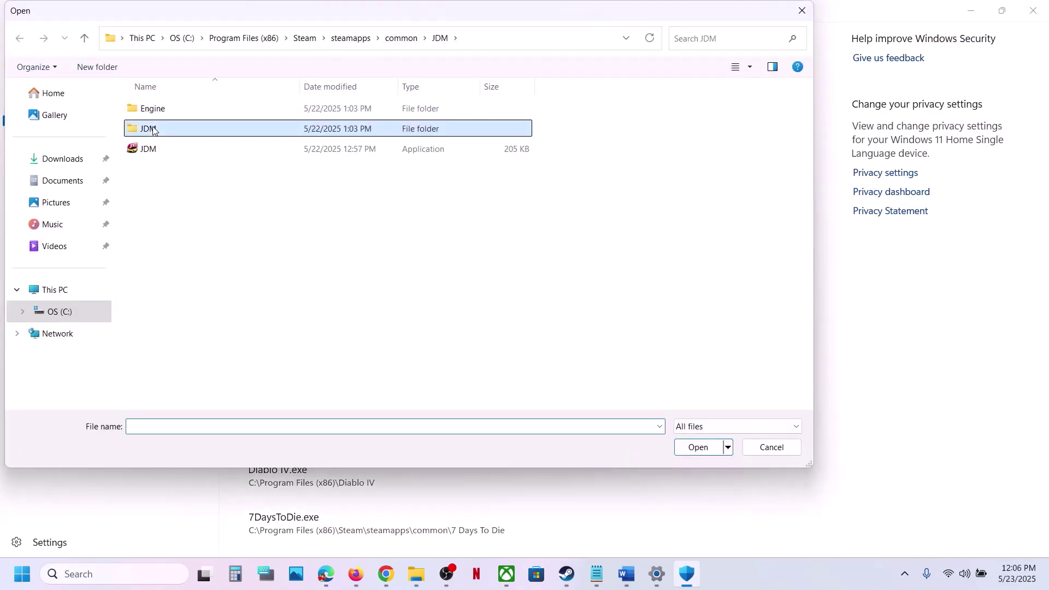
double_click(154, 110)
double_click(153, 111)
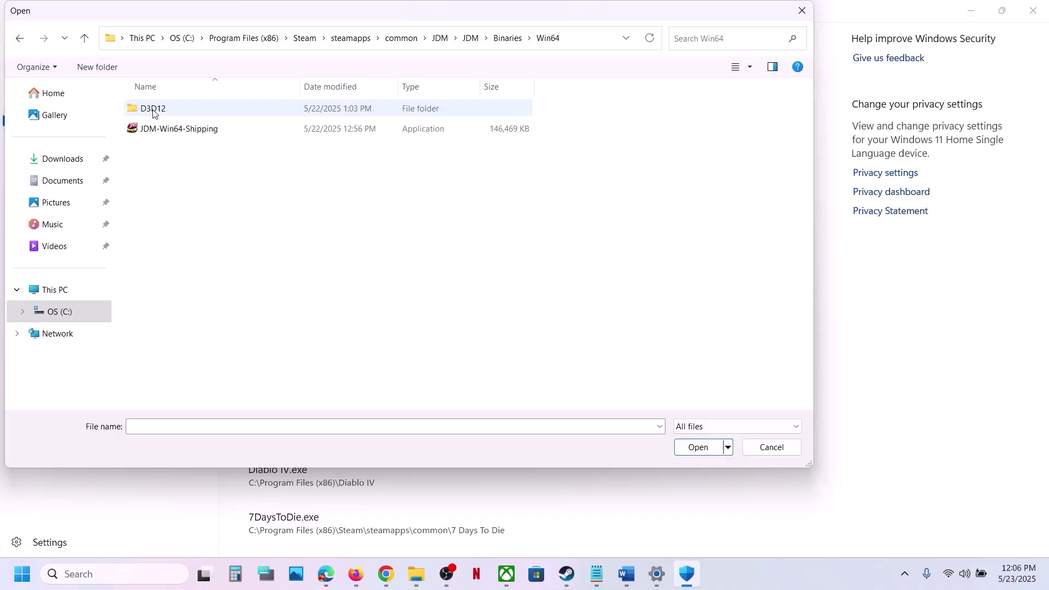
left_click(219, 129)
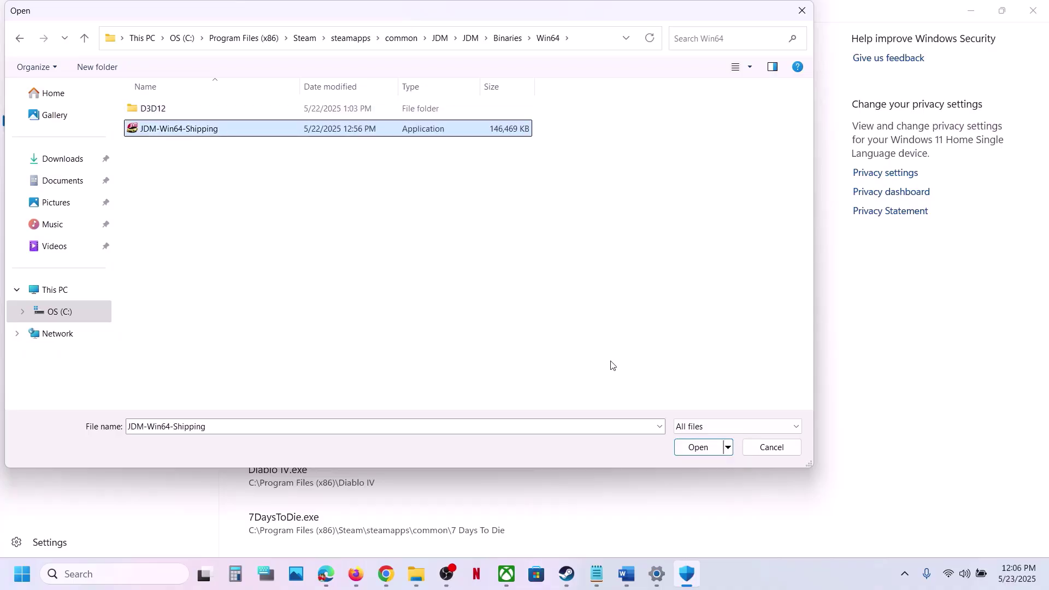
left_click(698, 447)
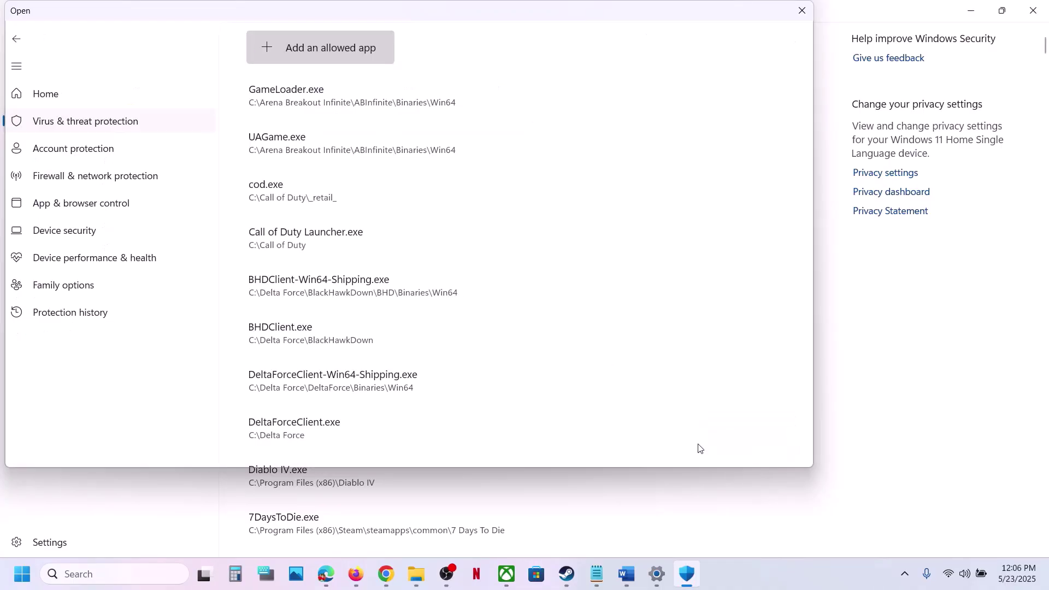
Open Control Panel's Windows Defender Firewall allowed apps list and unlock it for editing
left_click(100, 576)
type("control")
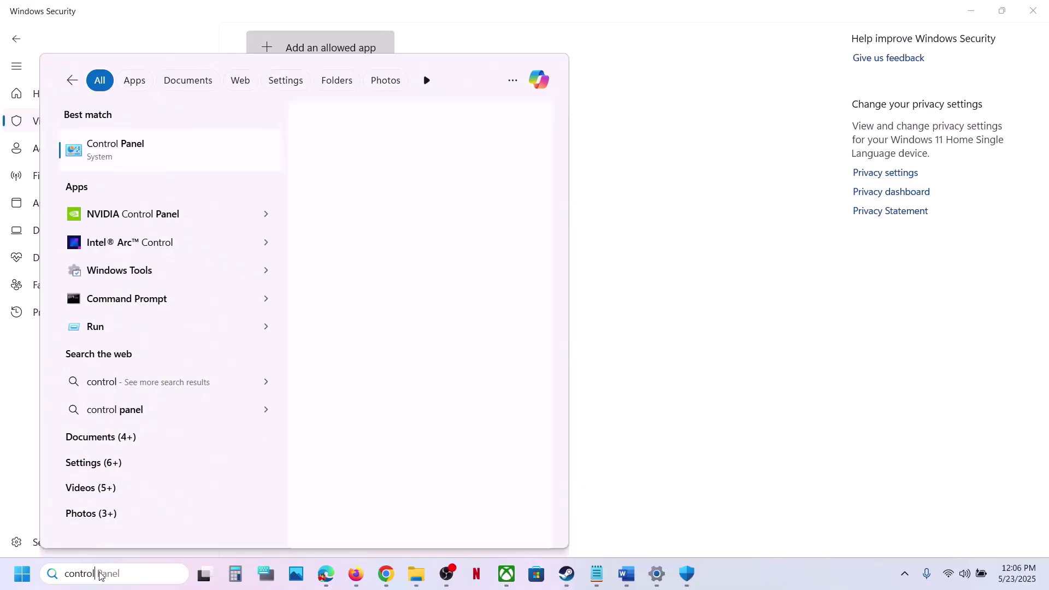
key("Return")
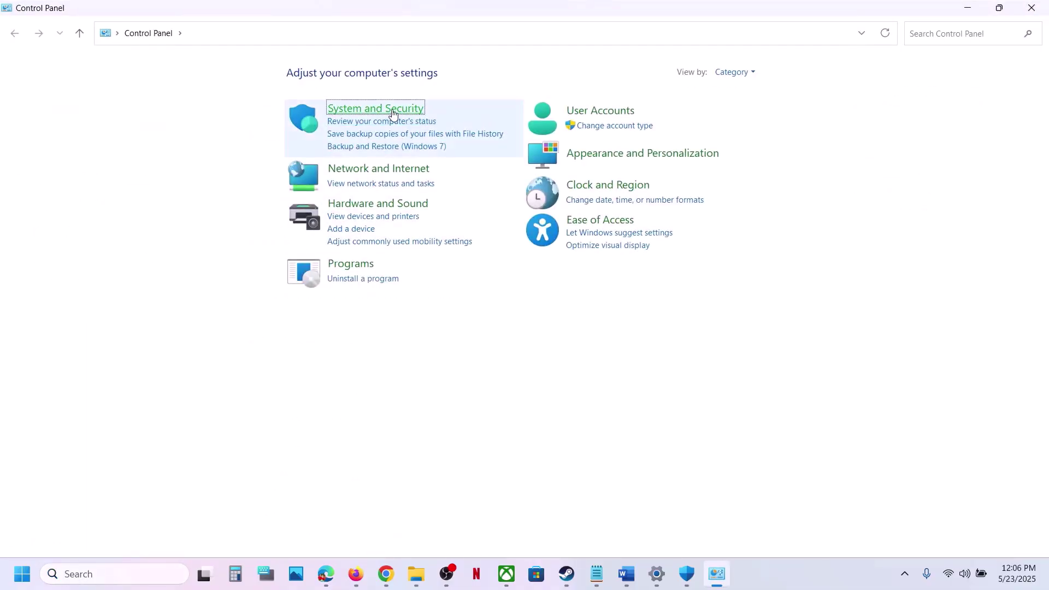
left_click(389, 109)
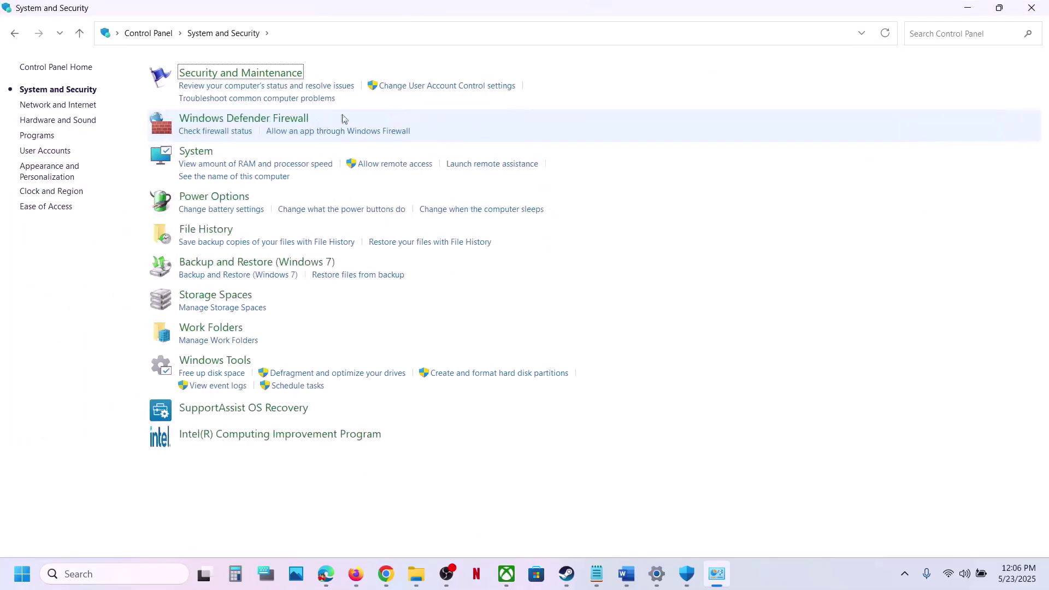
left_click(241, 131)
left_click(82, 96)
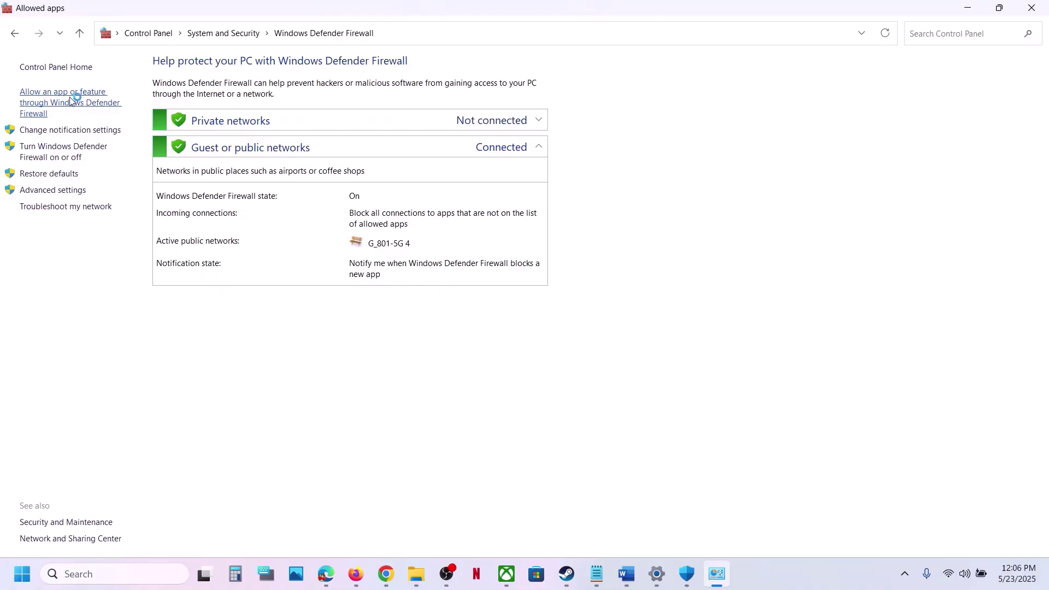
left_click(671, 107)
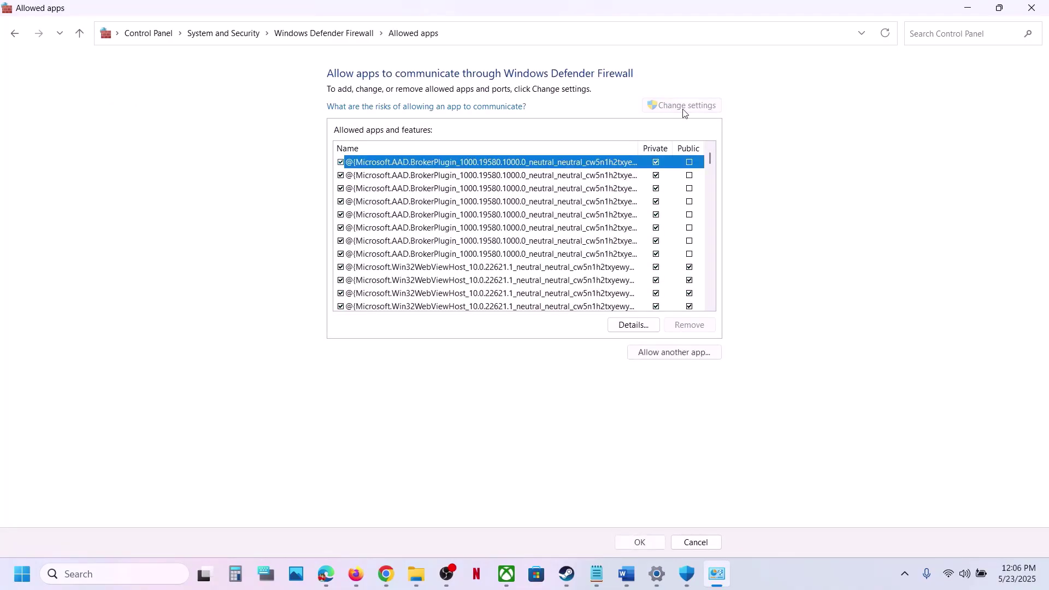
Try adding the JDM launcher to the firewall, dismissing the already-in-list error
left_click(664, 352)
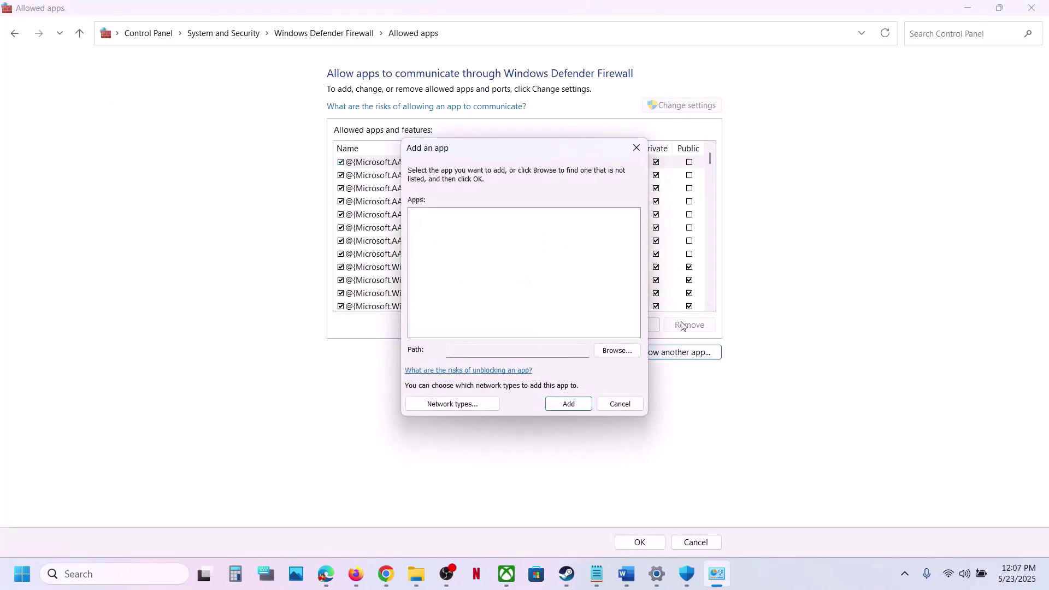
left_click(616, 350)
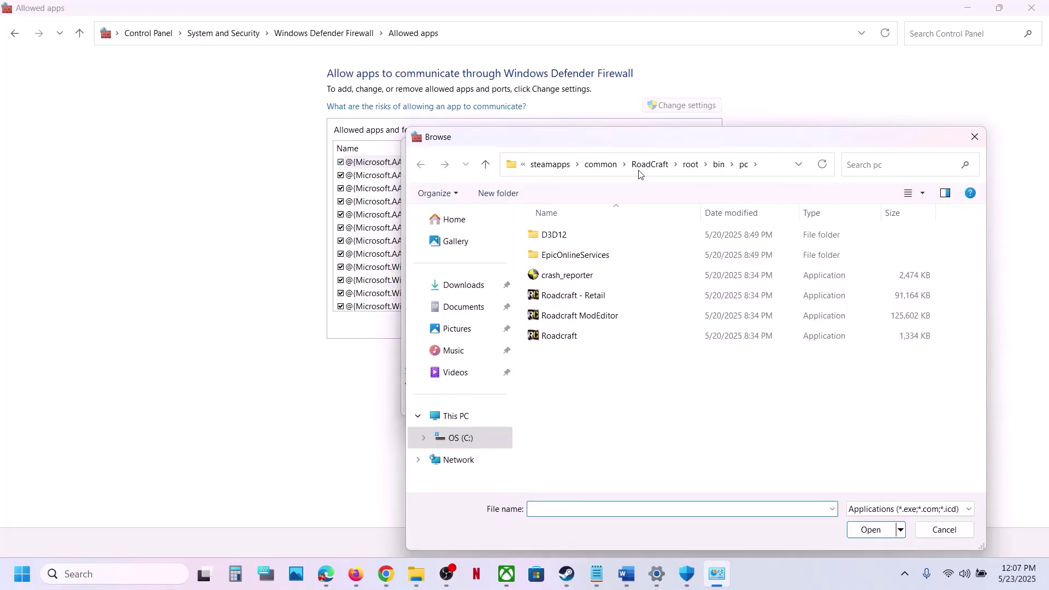
left_click(601, 165)
double_click(581, 280)
left_click(580, 279)
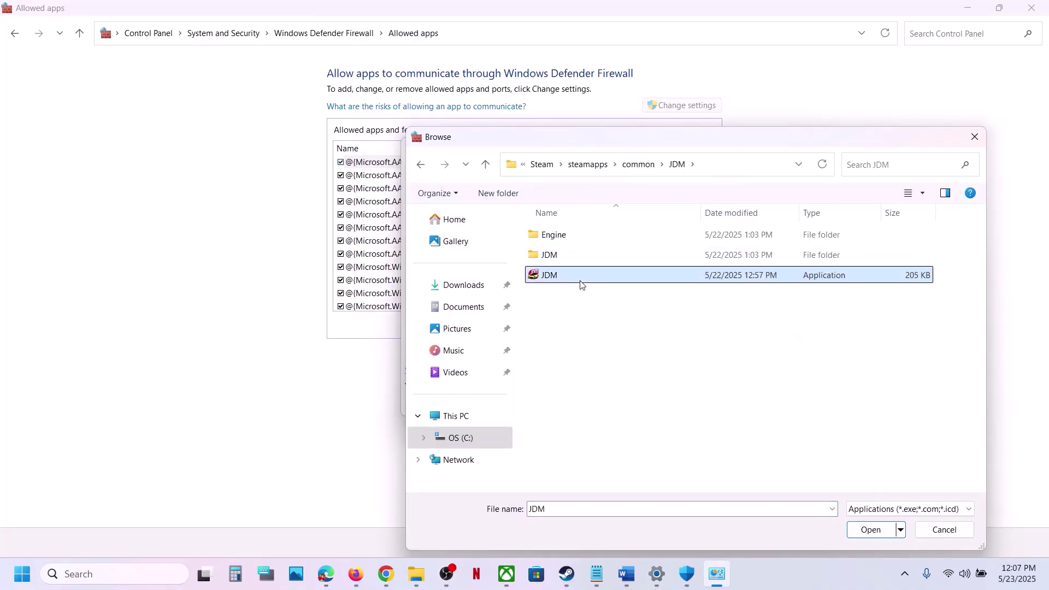
left_click(870, 529)
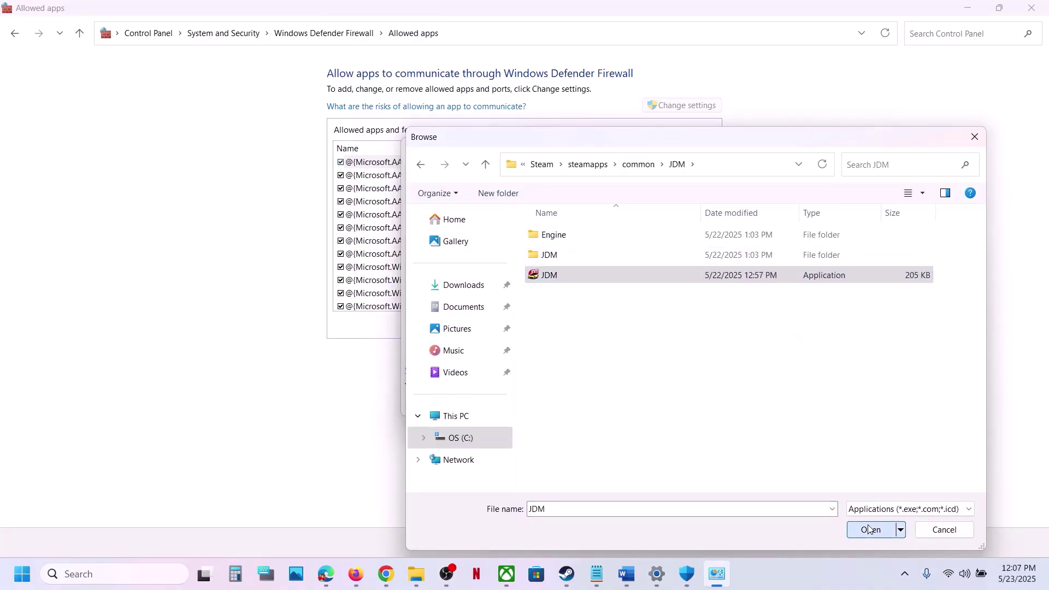
left_click(560, 407)
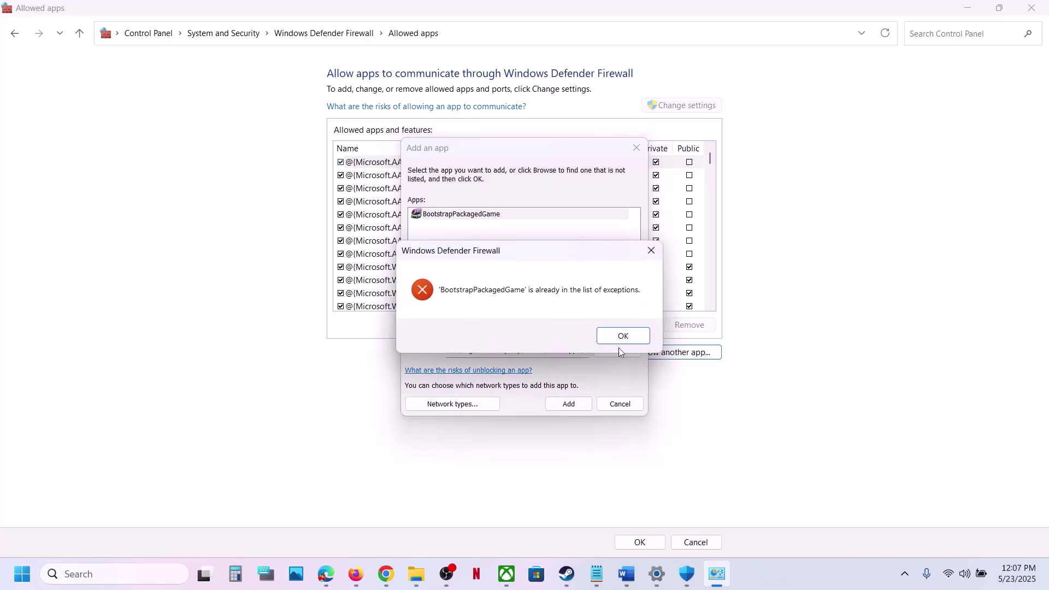
left_click(618, 338)
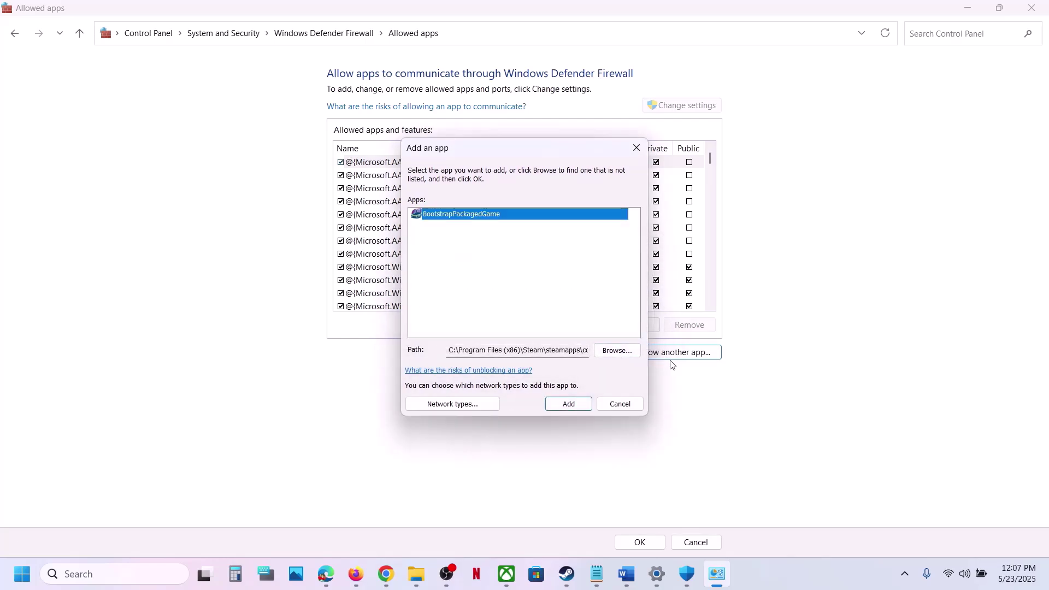
Add JDM\Binaries\Win64\JDM-Win64-Shipping to the firewall's allowed apps and close the window
left_click(616, 350)
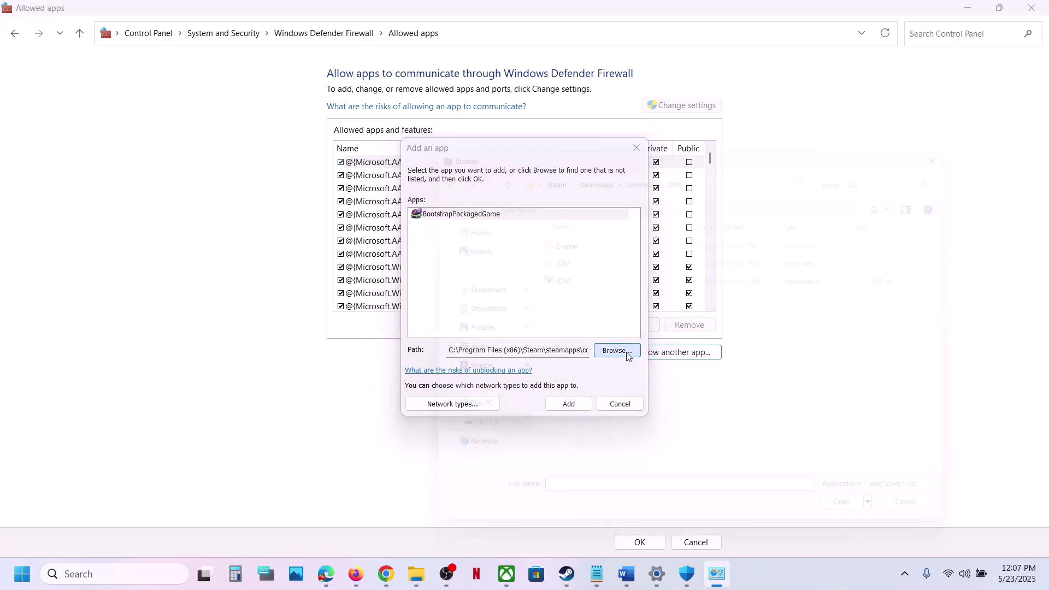
left_click(566, 255)
double_click(565, 255)
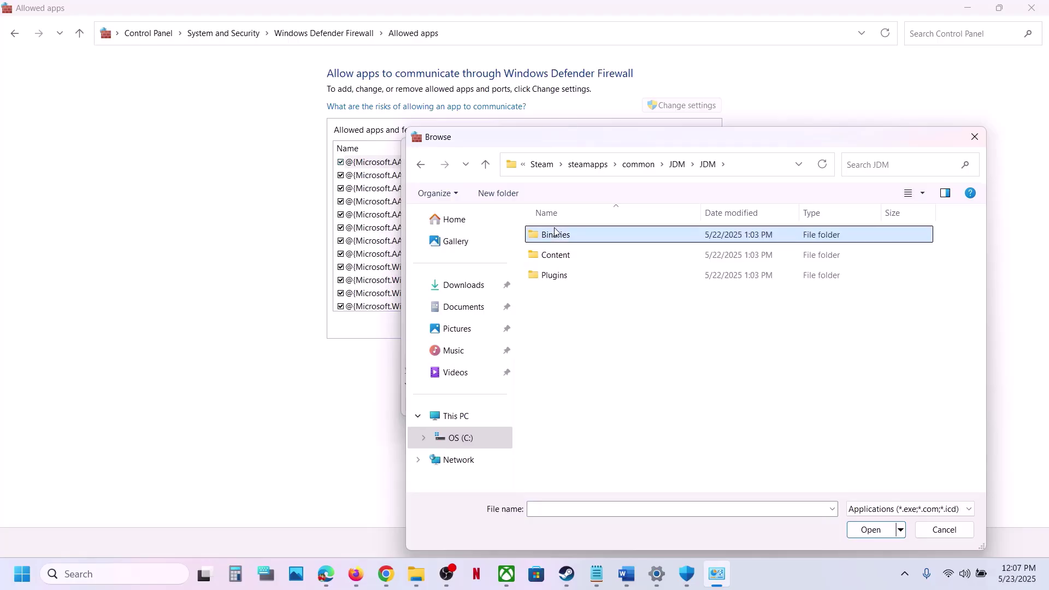
double_click(556, 233)
double_click(556, 233)
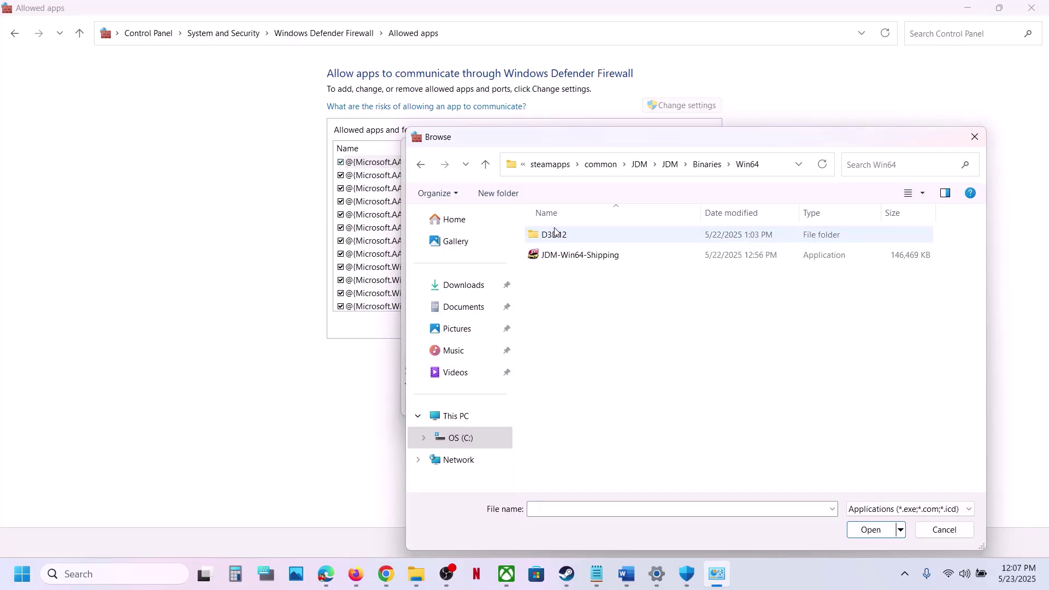
left_click(575, 256)
left_click(868, 528)
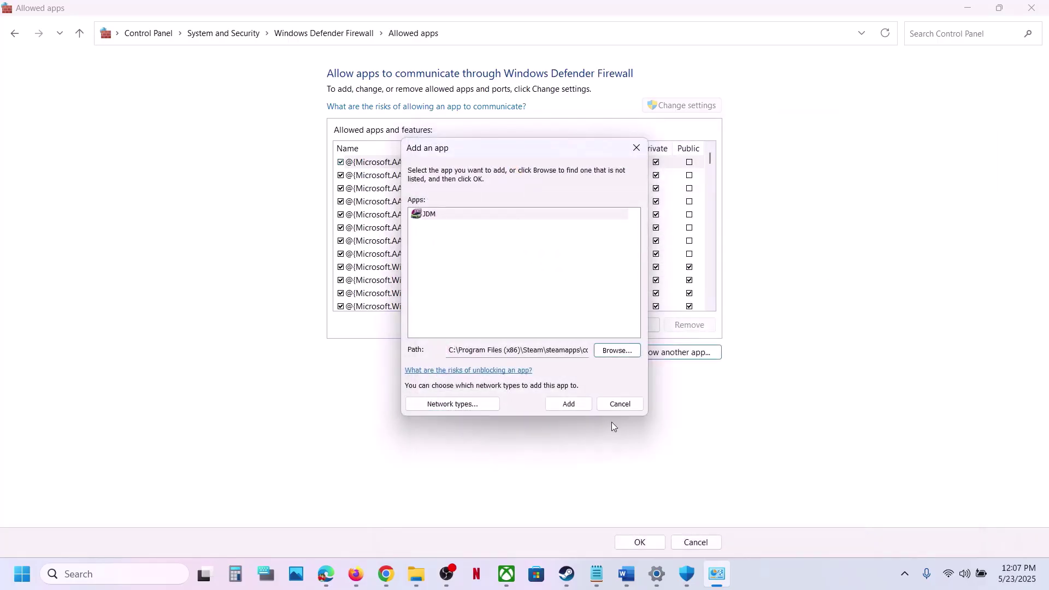
left_click(569, 404)
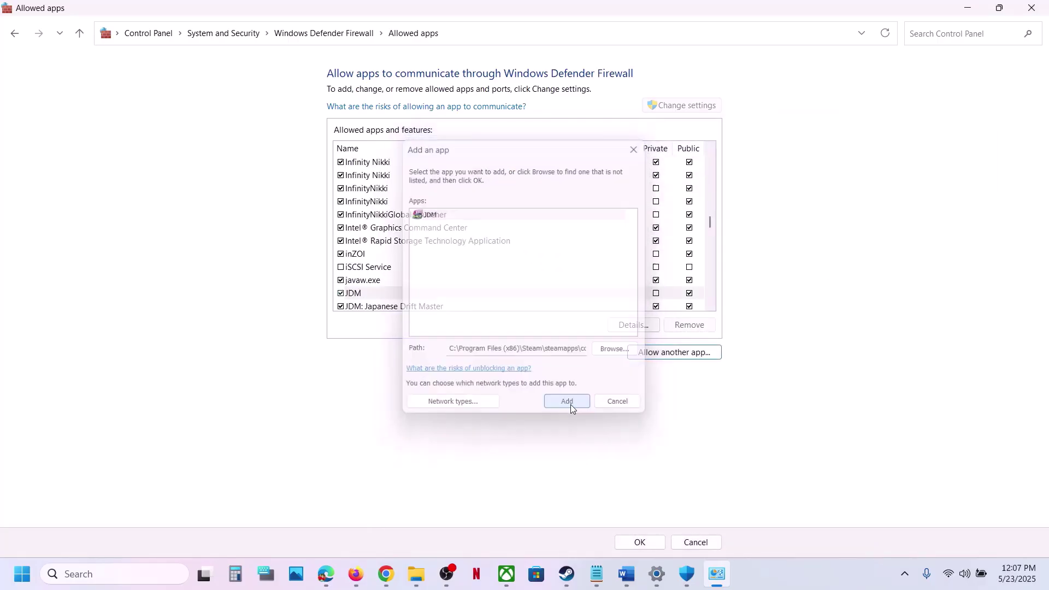
left_click(351, 297)
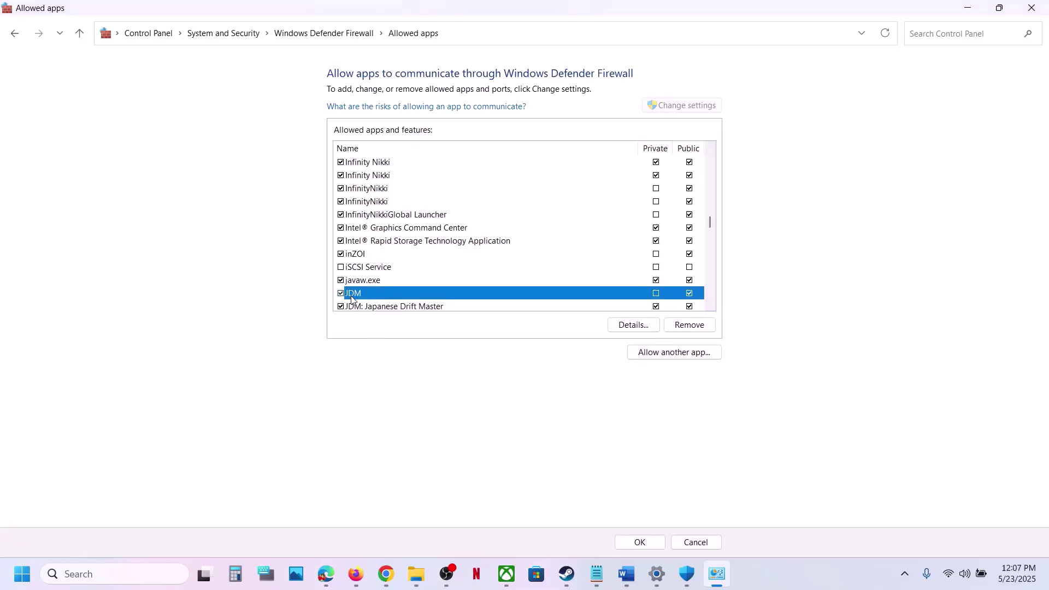
left_click(1032, 7)
Close Windows Security and highlight Step 5's rename-save-files and create-a-backup-first text in Word
left_click(1032, 10)
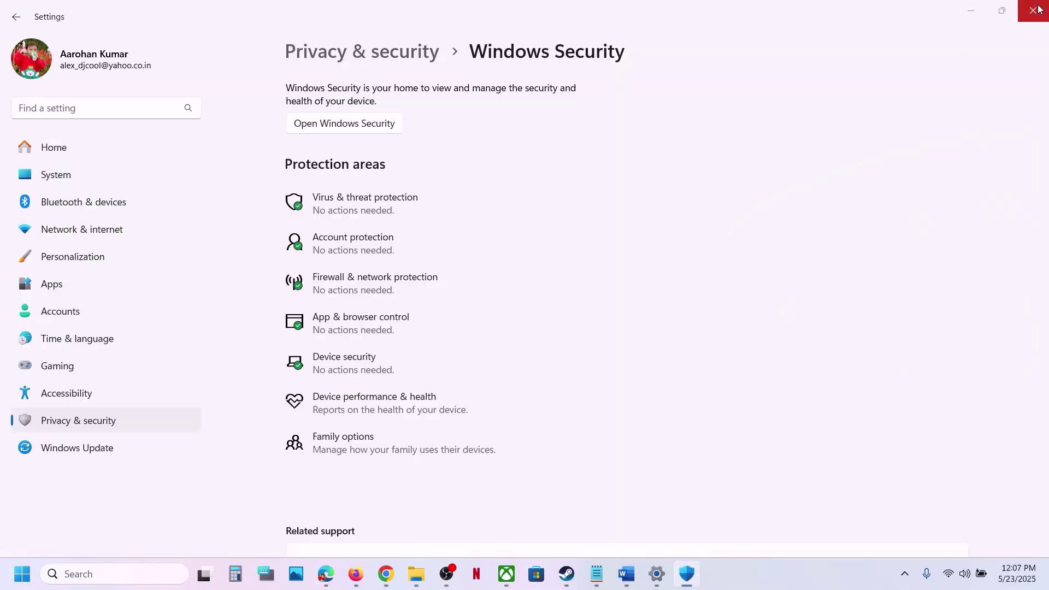
left_click(626, 574)
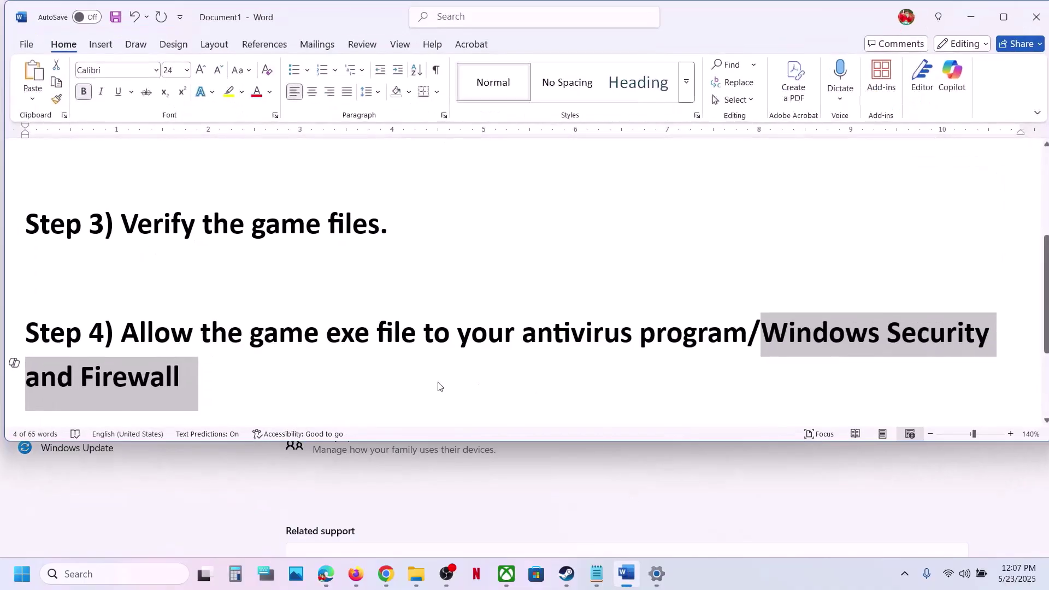
scroll(426, 373, "down", 2)
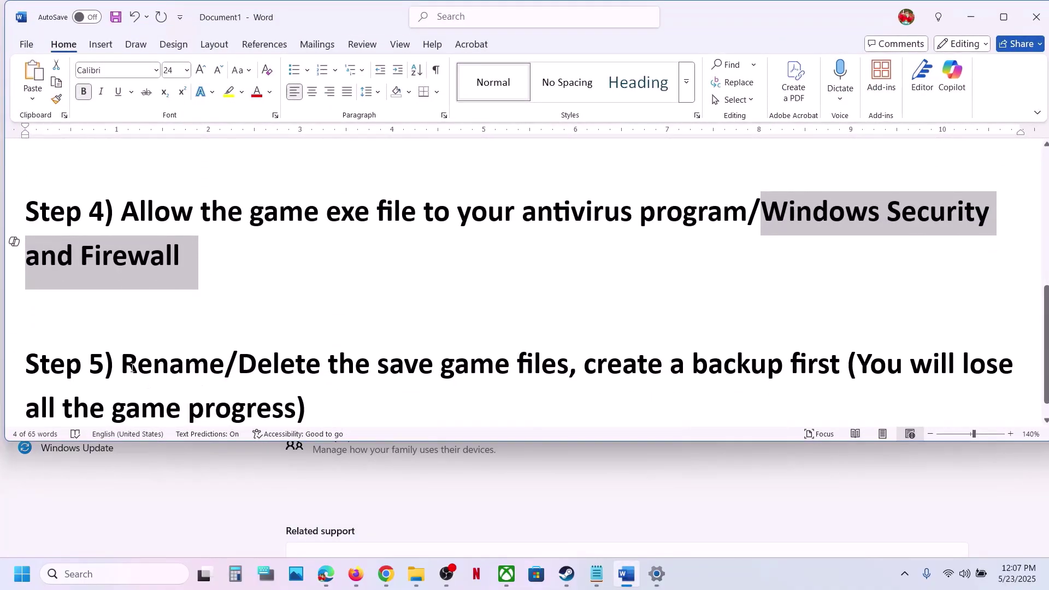
left_click_drag(134, 380, 571, 386)
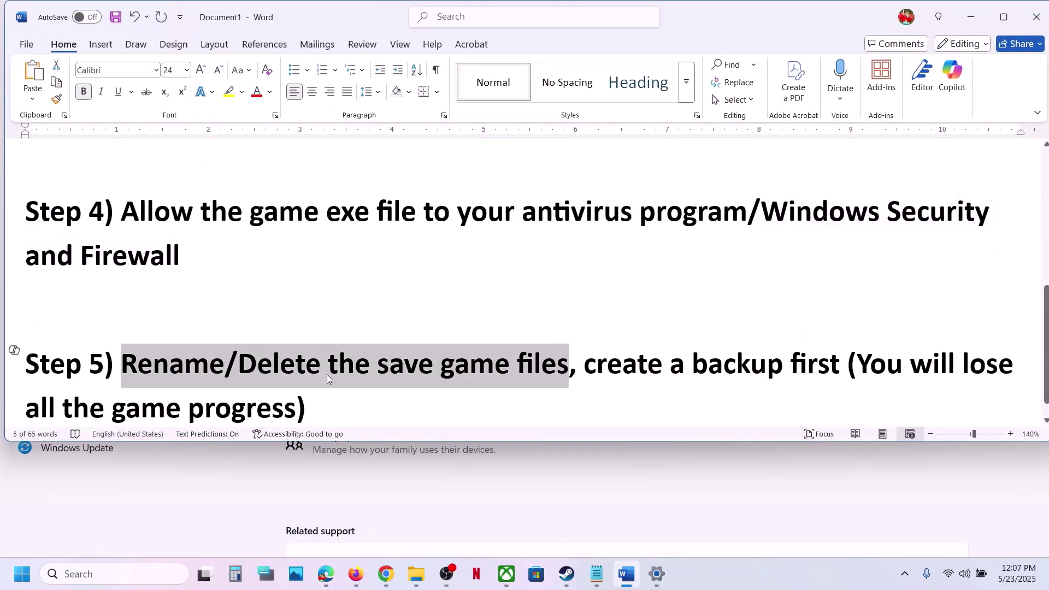
left_click_drag(582, 361, 271, 407)
left_click(330, 417)
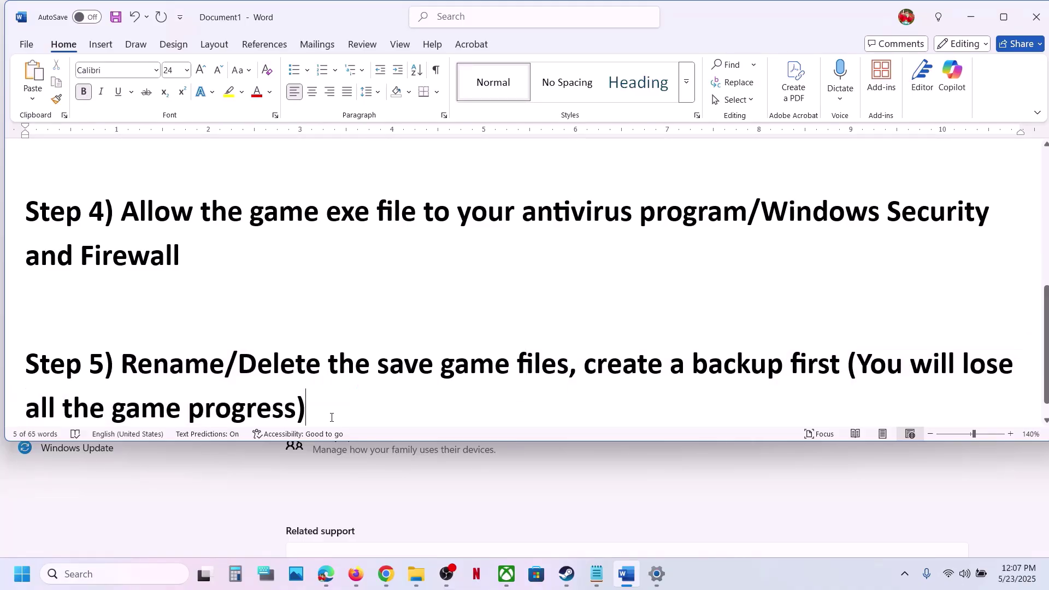
left_click_drag(599, 369, 844, 367)
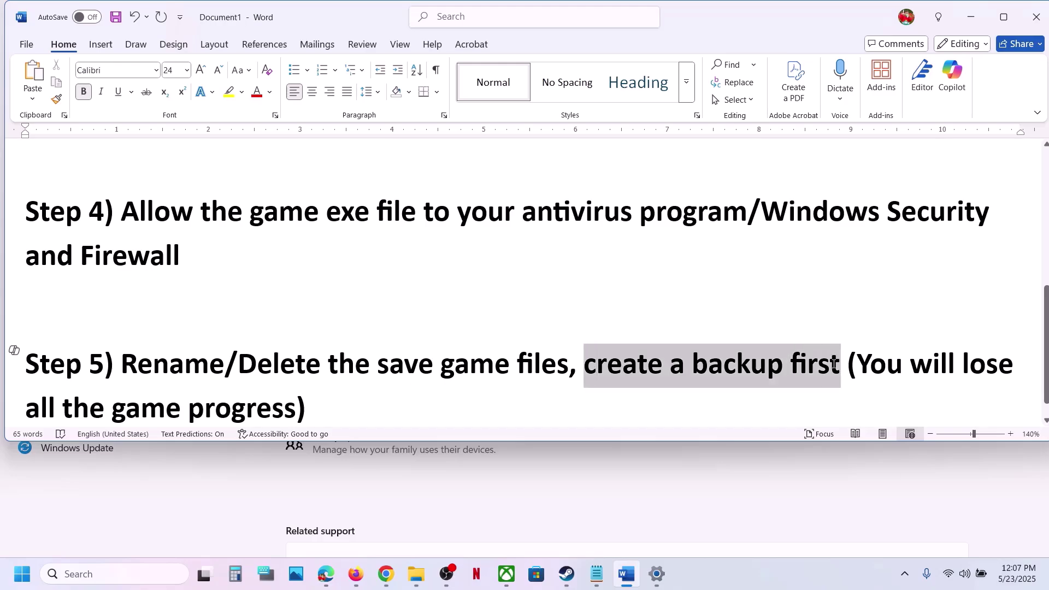
Browse to the C: drive's Users profile folder and confirm hidden items are shown
left_click(424, 571)
left_click(59, 309)
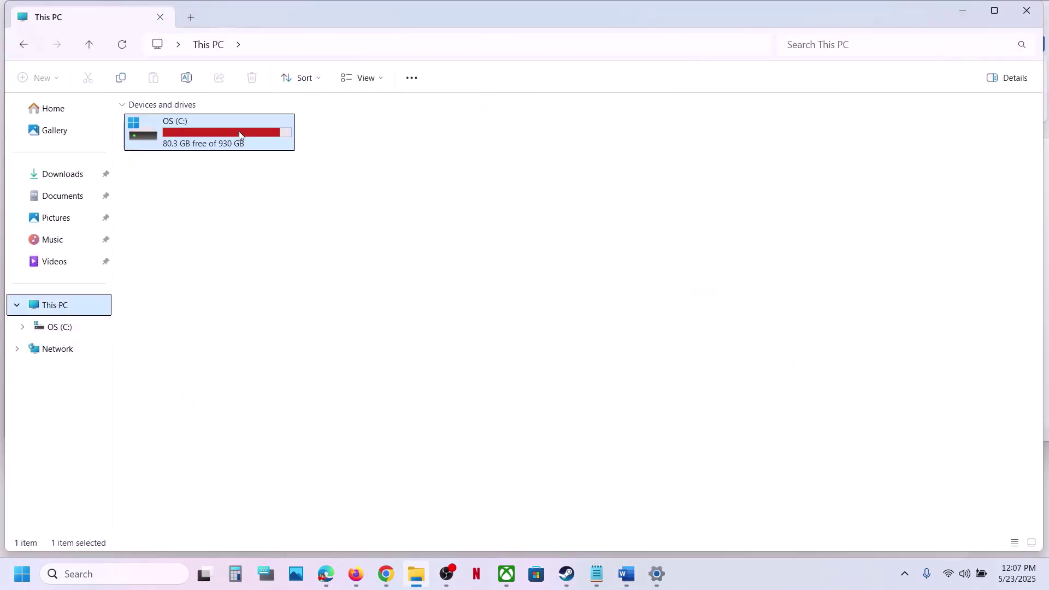
double_click(211, 134)
scroll(260, 346, "down", 4)
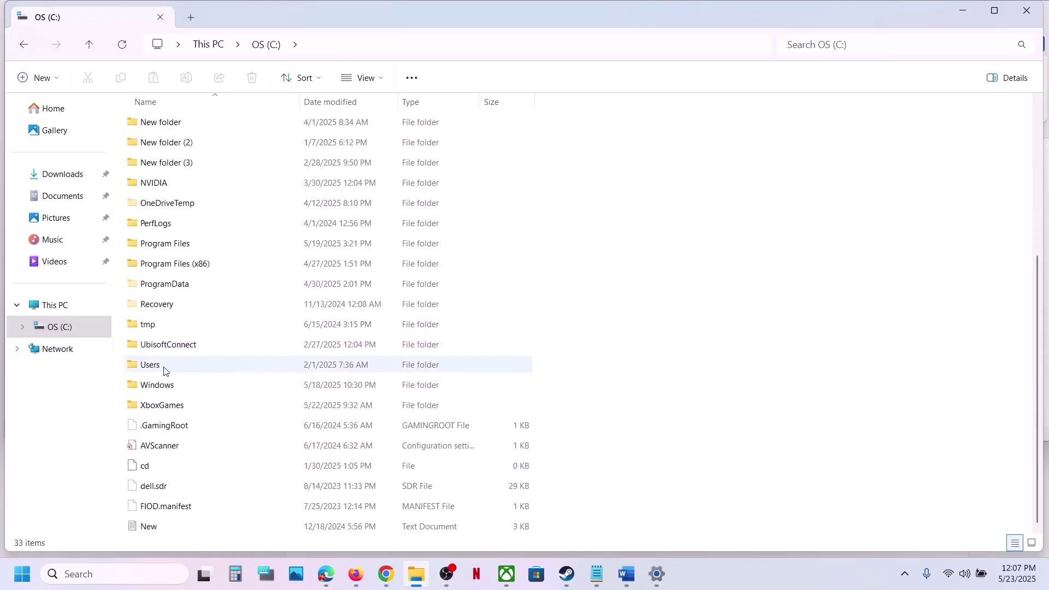
double_click(160, 370)
double_click(163, 127)
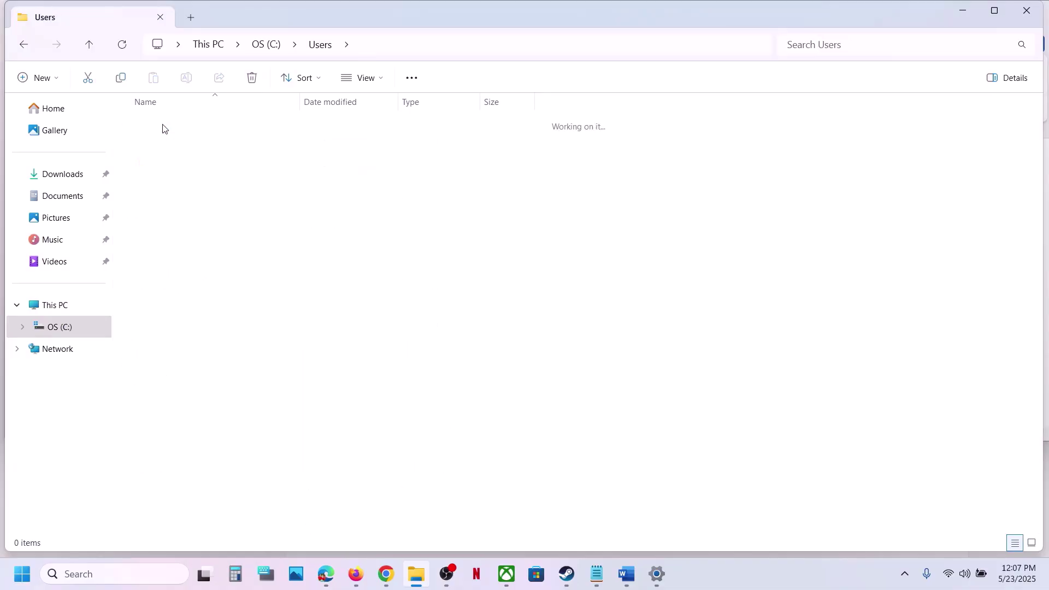
left_click(180, 266)
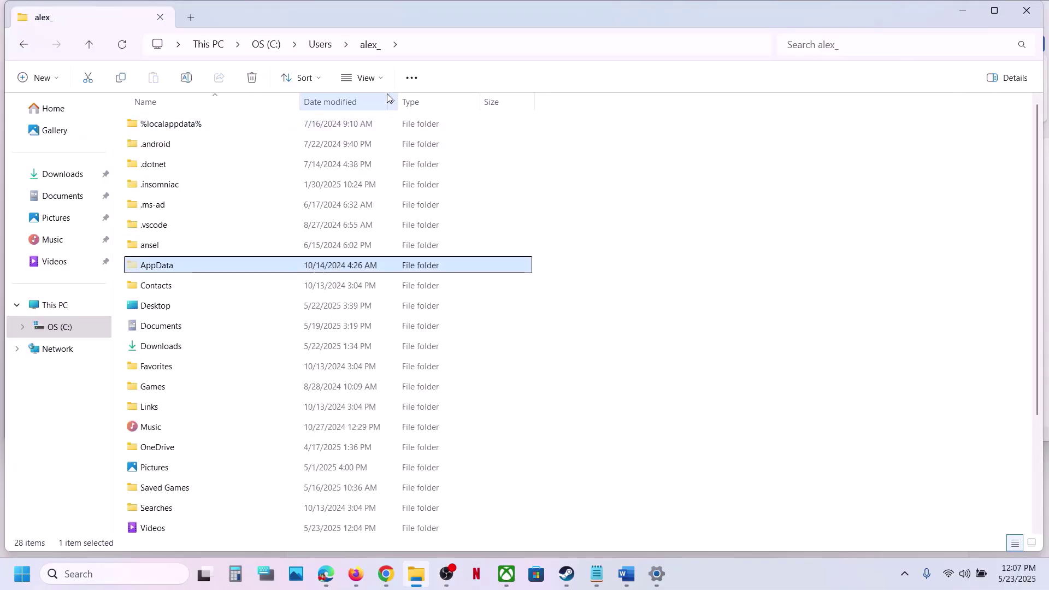
left_click(363, 78)
Copy the JDM folder from AppData\Local and paste the backup onto the desktop
mouse_move(364, 332)
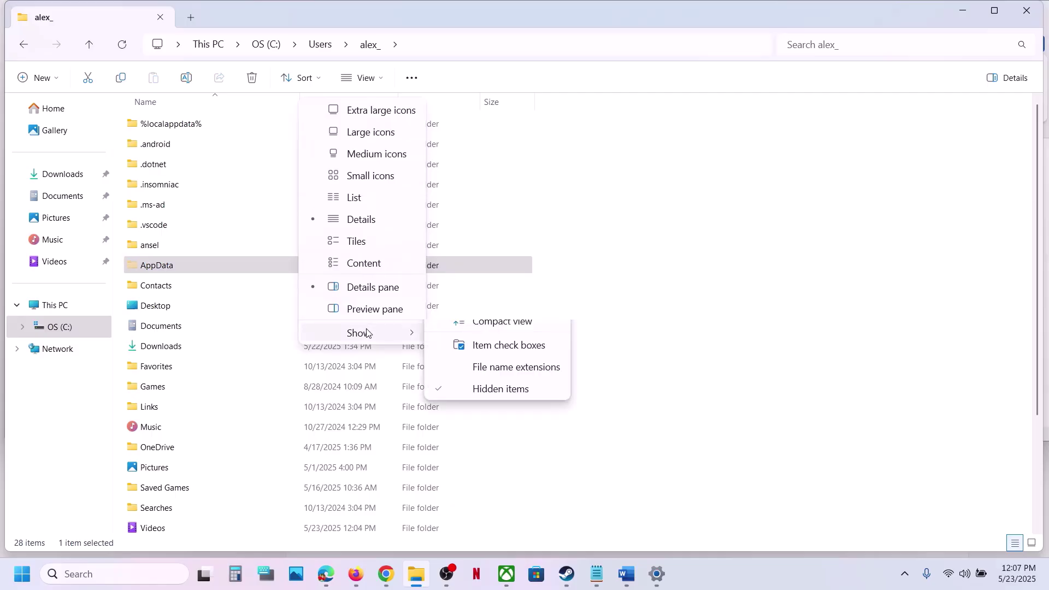
left_click(174, 266)
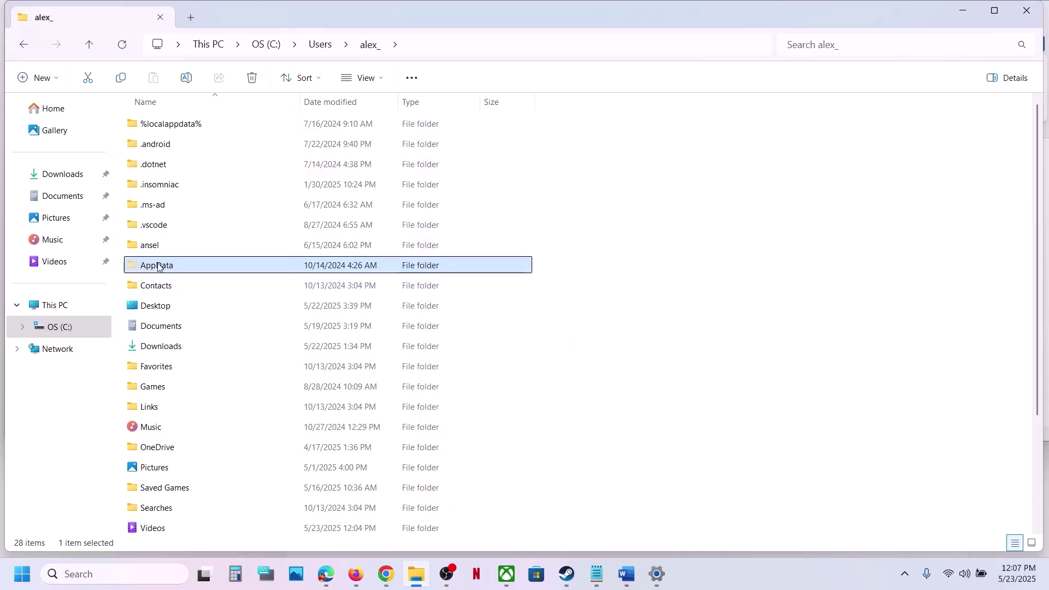
double_click(175, 266)
double_click(151, 124)
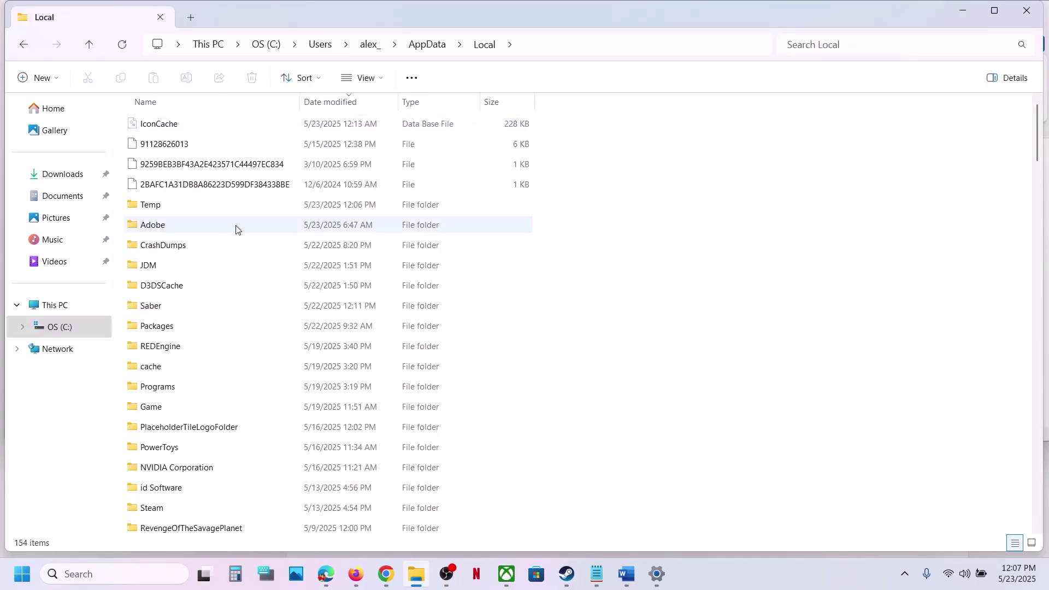
left_click(174, 273)
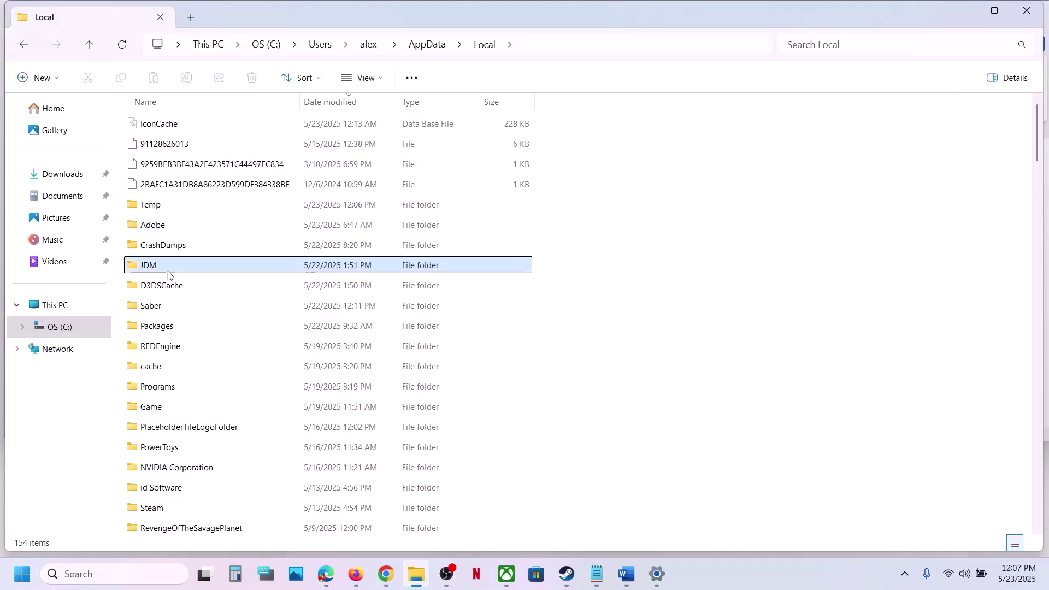
right_click(162, 273)
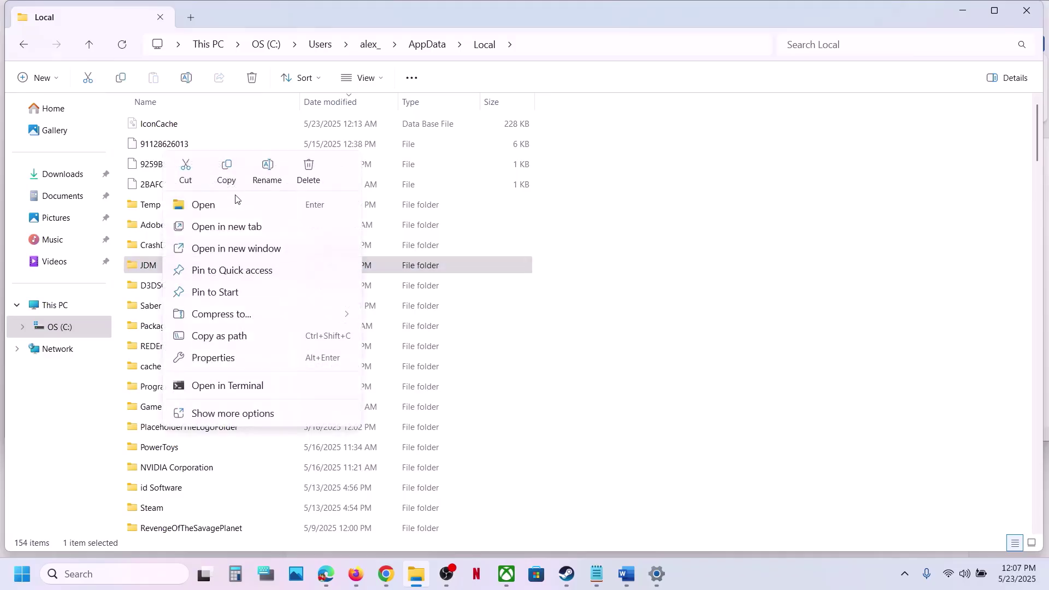
left_click(227, 171)
key("super+d")
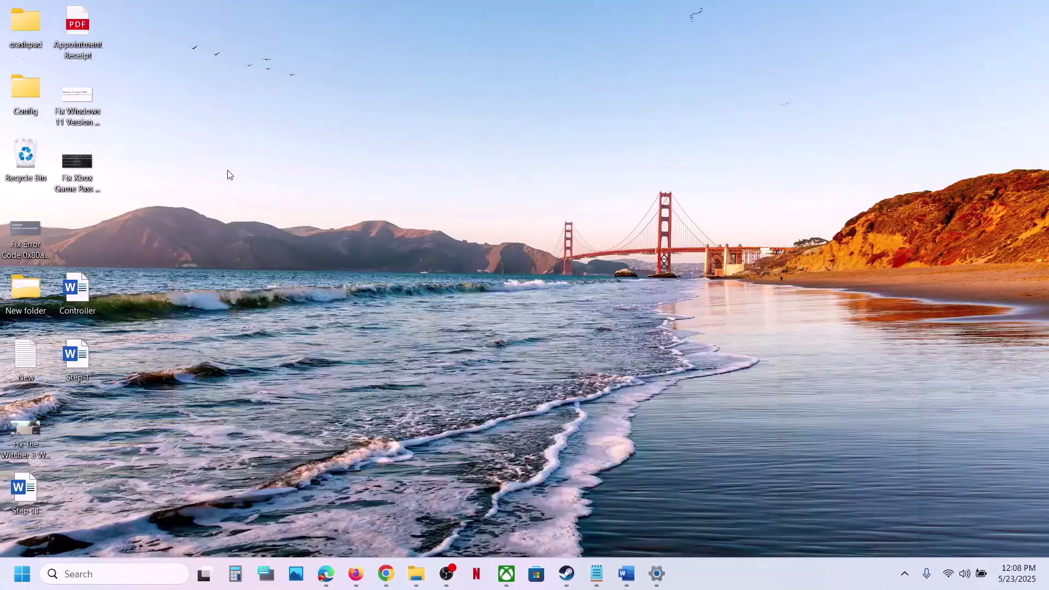
key("ctrl+v")
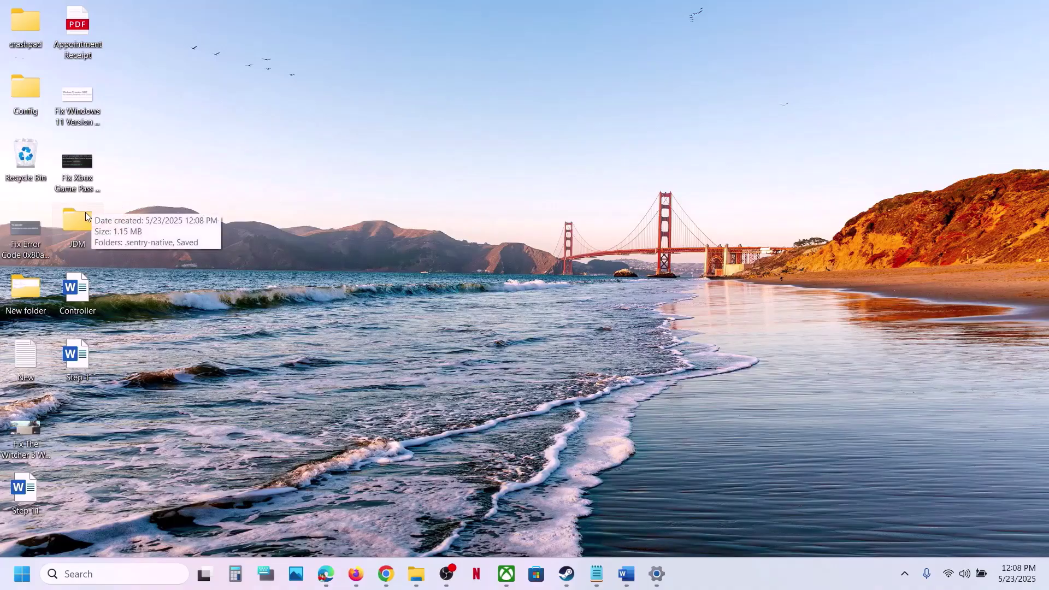
left_click_drag(86, 212, 495, 216)
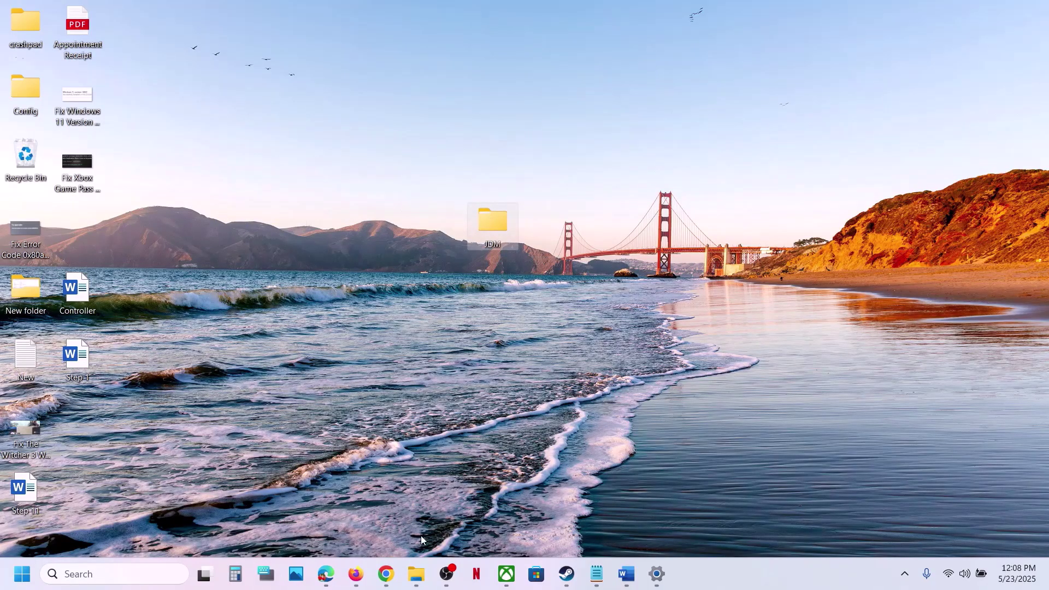
Rename the original AppData\Local\JDM folder to JDM.old
left_click(417, 573)
right_click(156, 266)
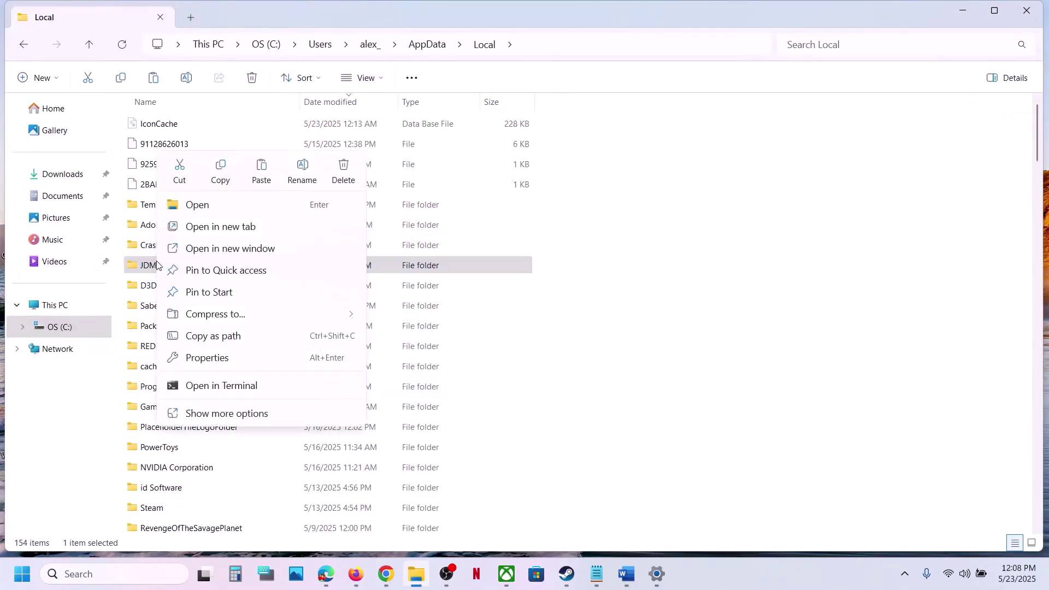
left_click(301, 171)
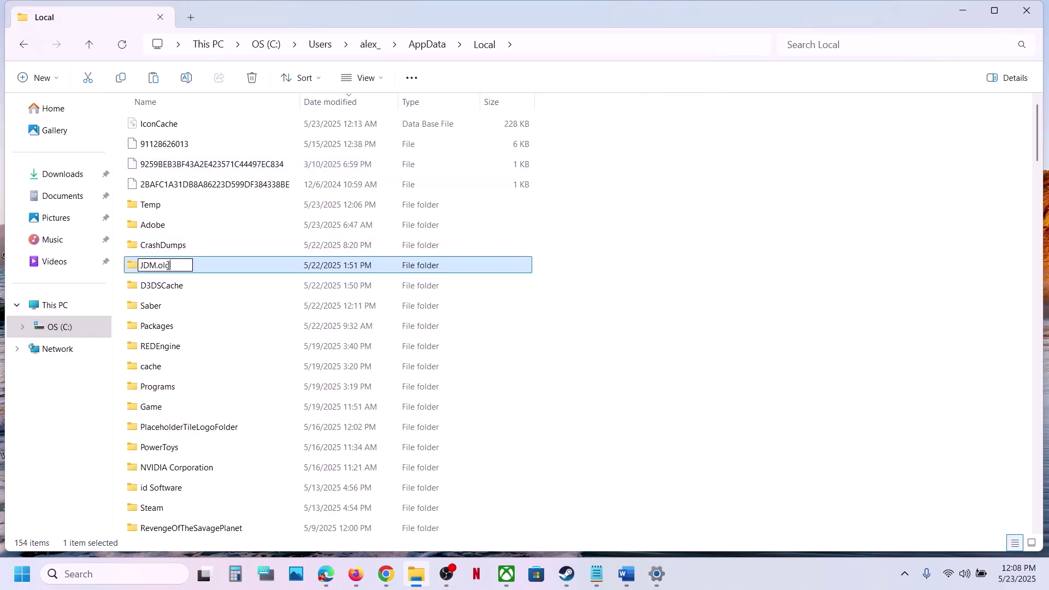
left_click(745, 342)
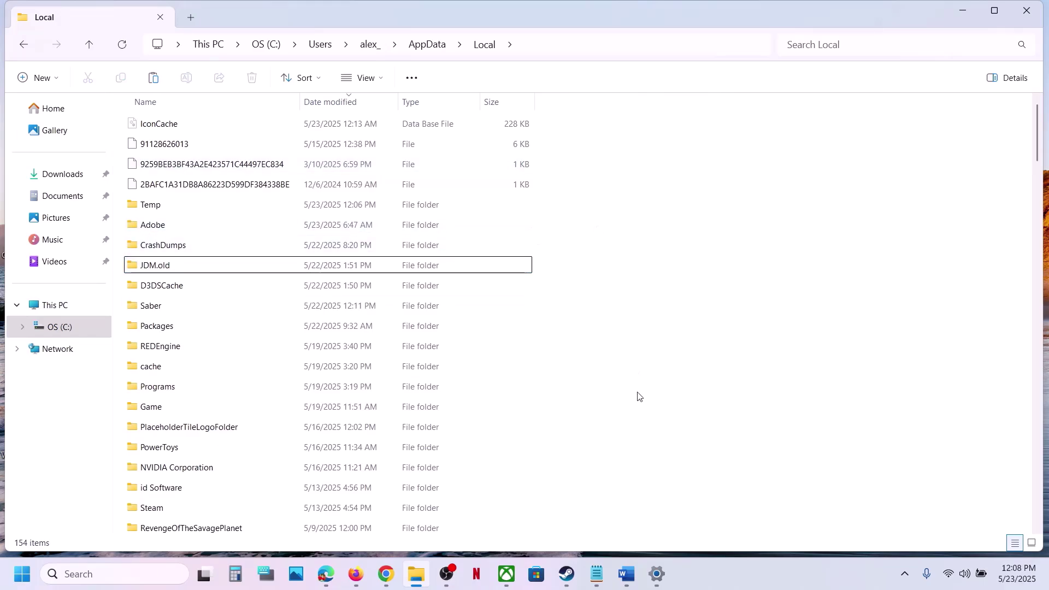
Review the guide's clean graphics driver reinstall step and AMD support link, then return to Steam's JDM page
left_click(567, 573)
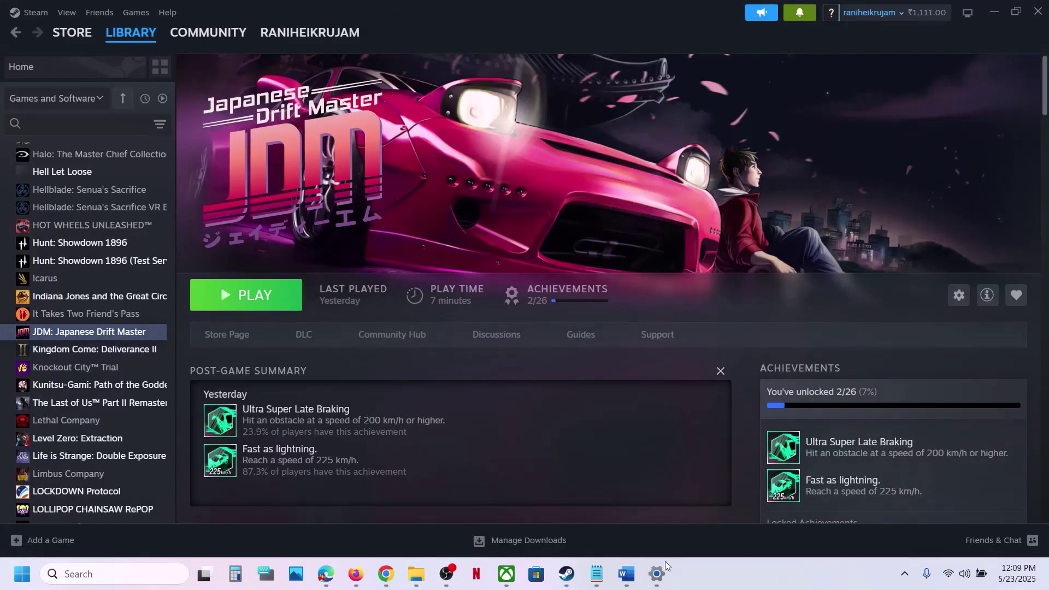
left_click(626, 574)
left_click_drag(149, 307, 693, 303)
left_click_drag(146, 336, 551, 340)
scroll(190, 339, "down", 1)
left_click_drag(190, 339, 473, 345)
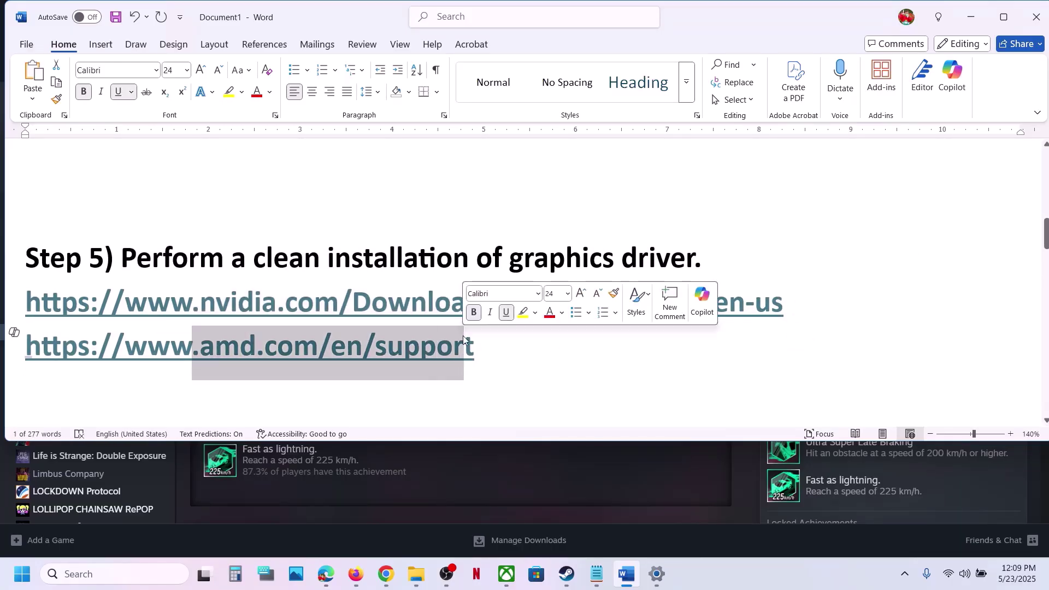
left_click(749, 473)
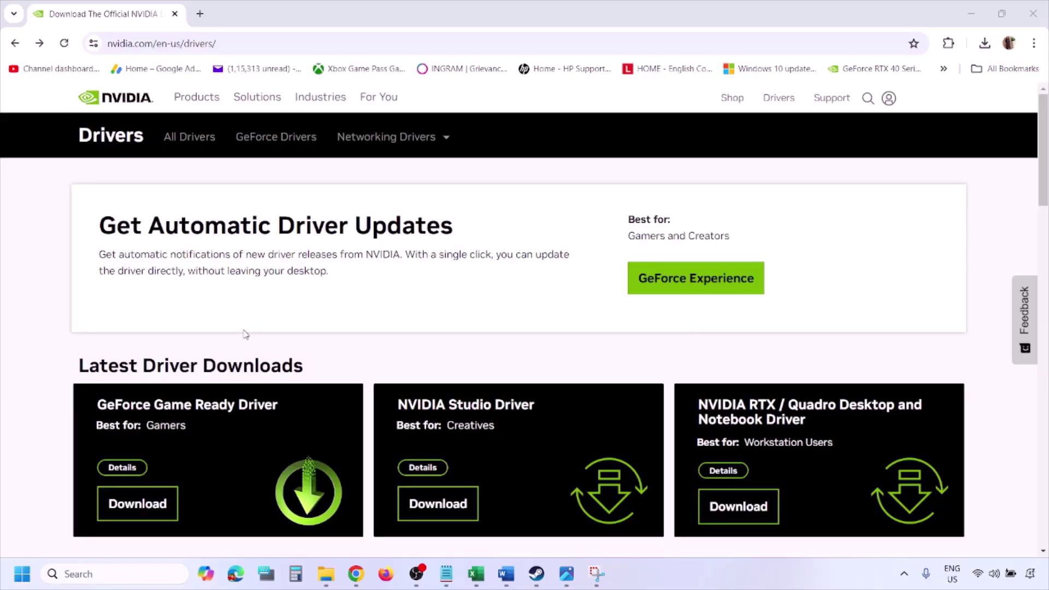
Run NVIDIA's manual driver search for the GeForce RTX 3050 Laptop GPU on Windows 11
scroll(246, 334, "down", 10)
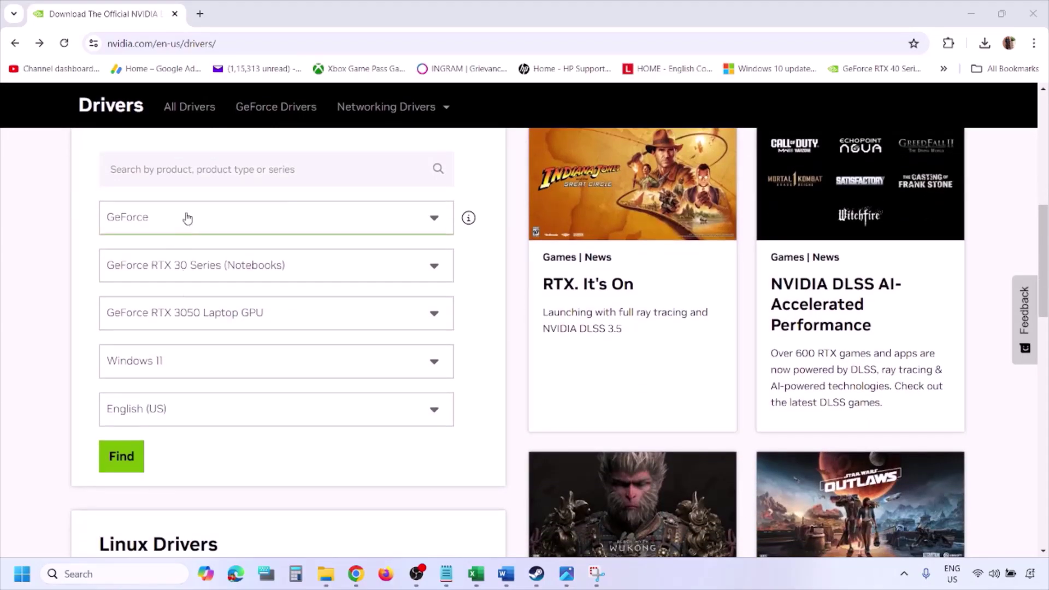
left_click(172, 364)
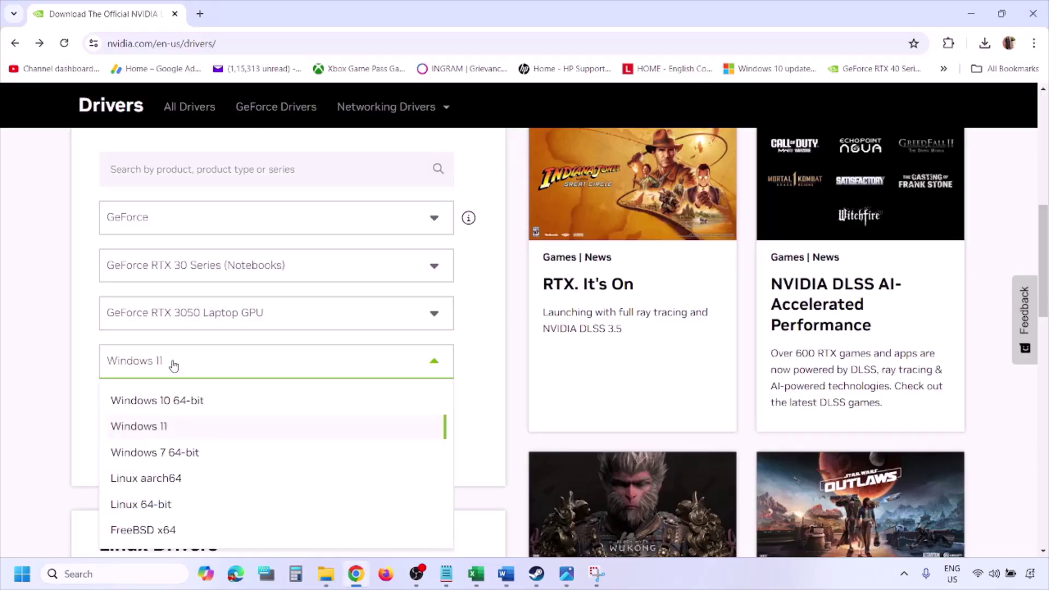
left_click(153, 432)
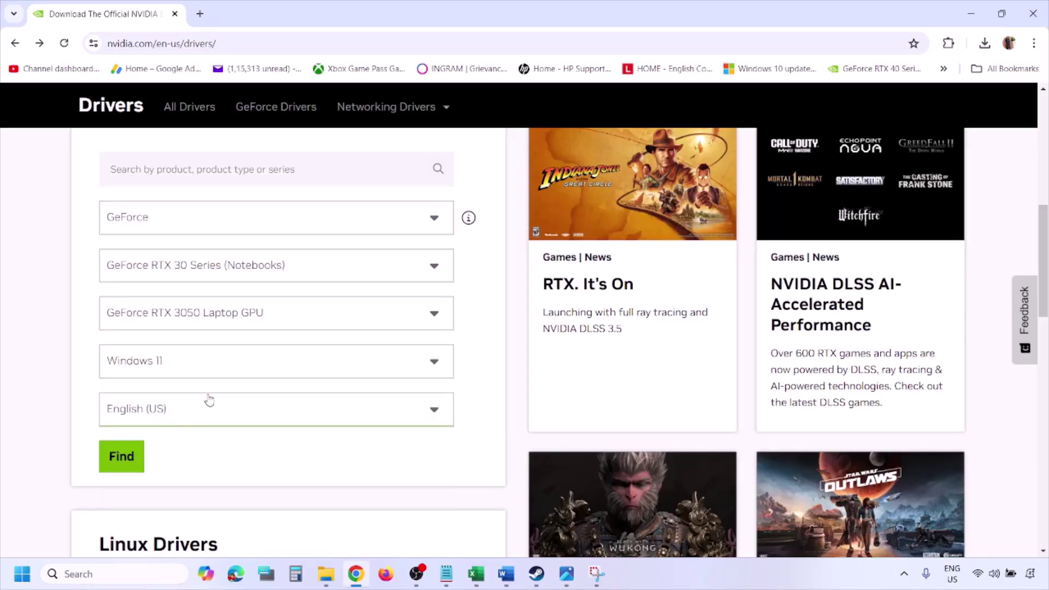
left_click(125, 460)
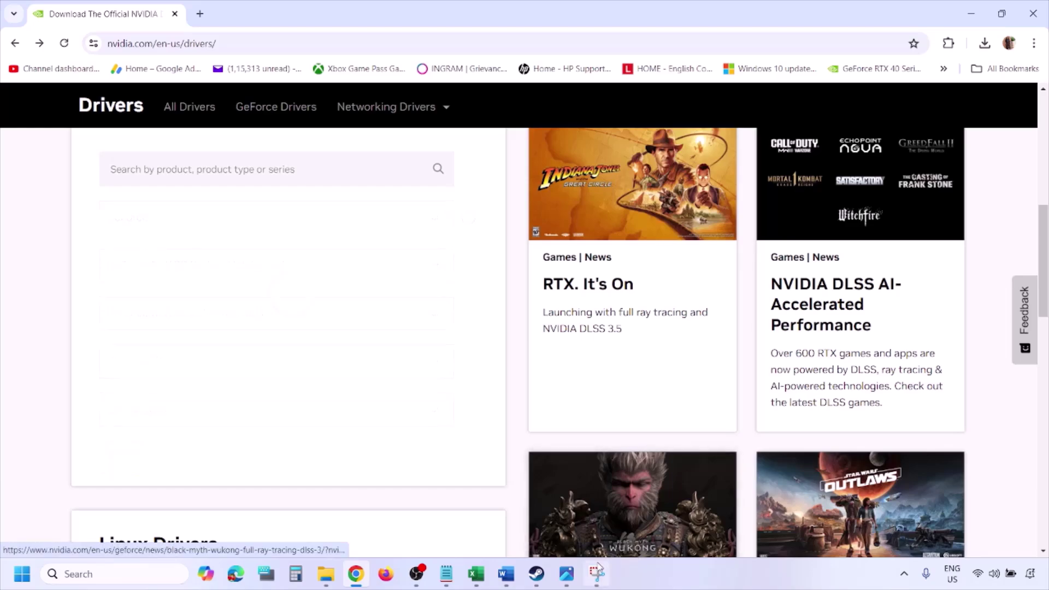
Step through the driver screenshots in Photos up to the Custom installation options with clean install ticked
left_click(566, 574)
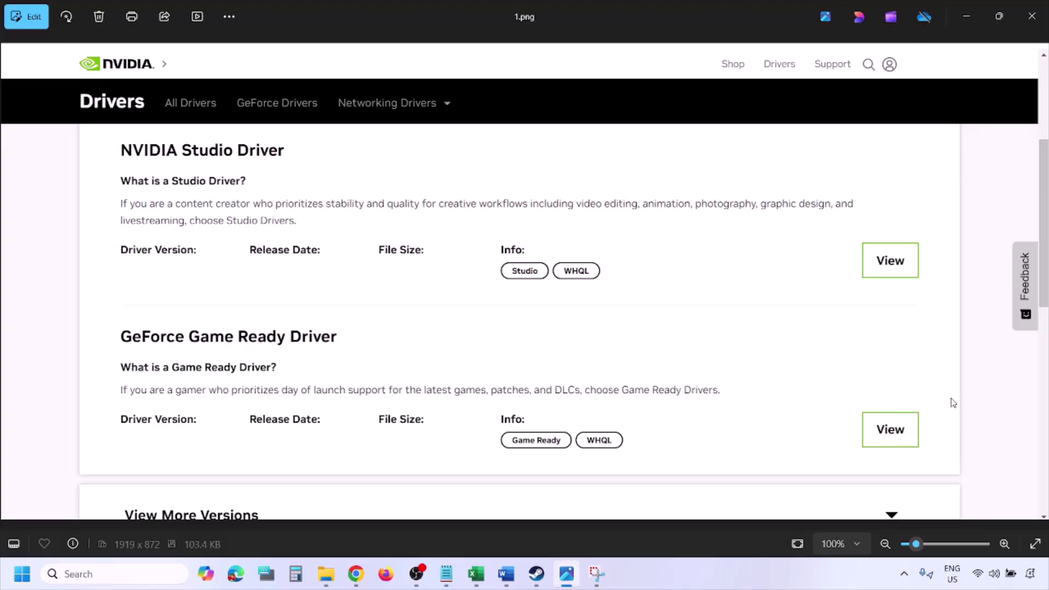
key("Right")
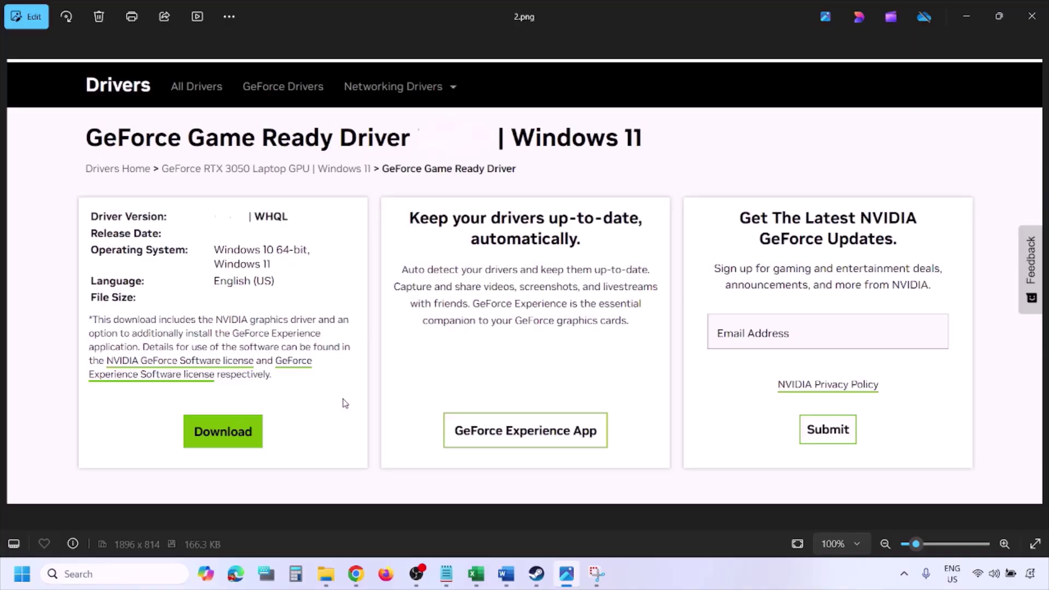
key("Right")
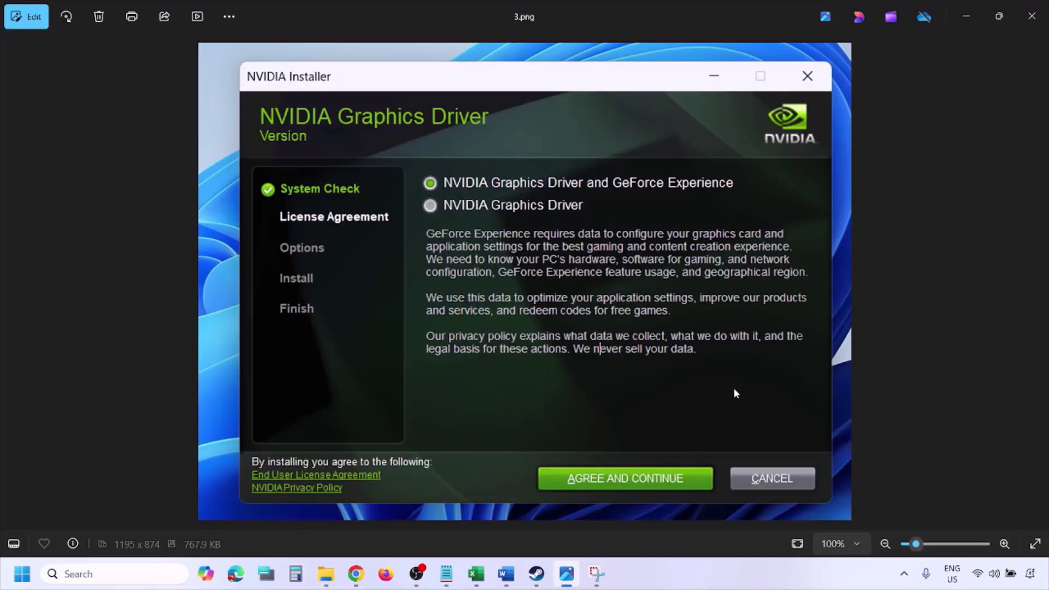
key("Right")
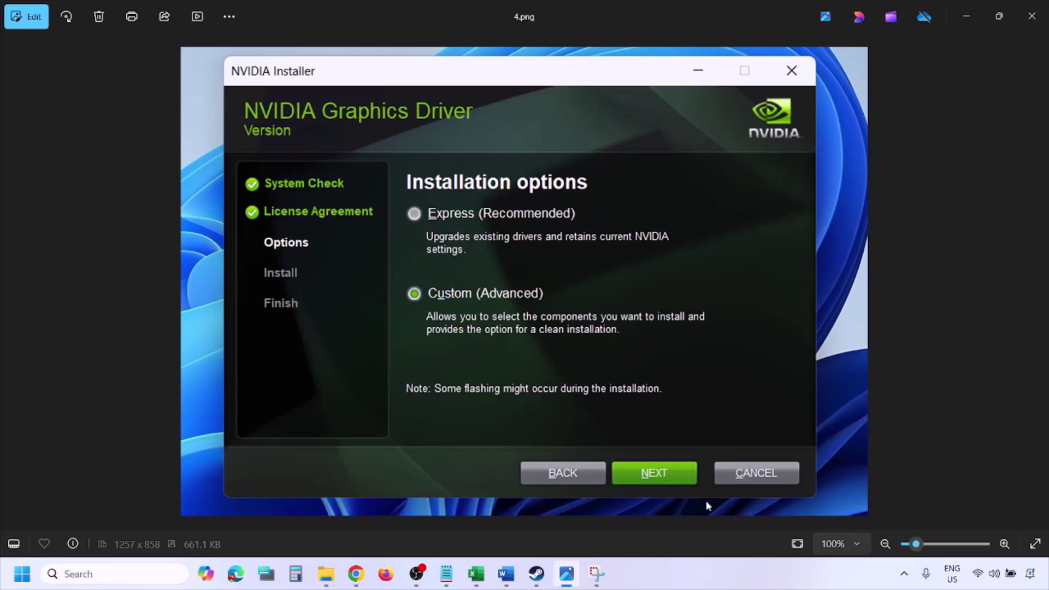
key("Right")
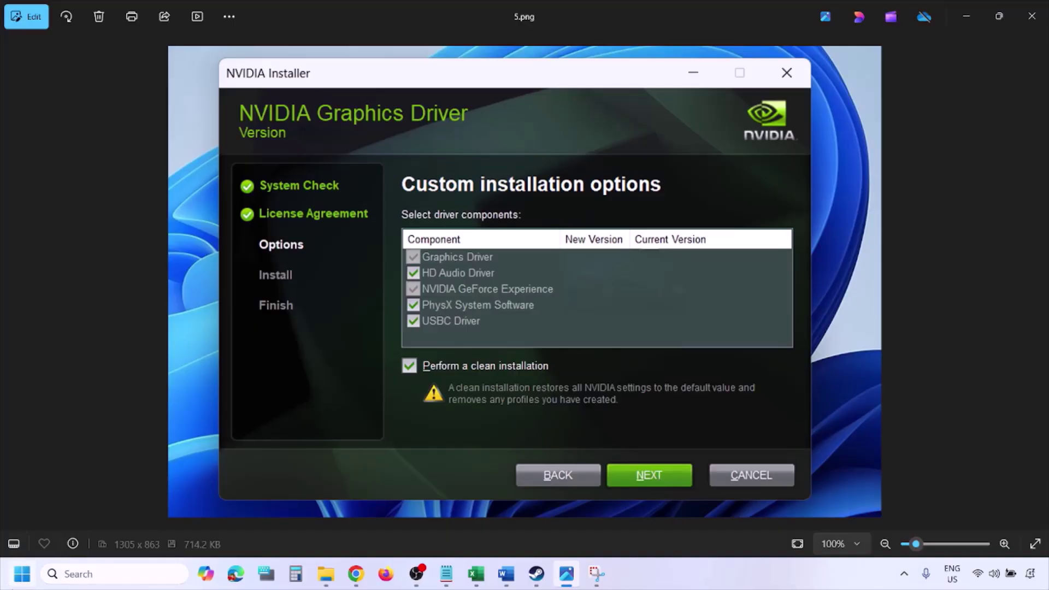
Show the Start menu's power choices and dismiss them without restarting
left_click(22, 574)
left_click(397, 526)
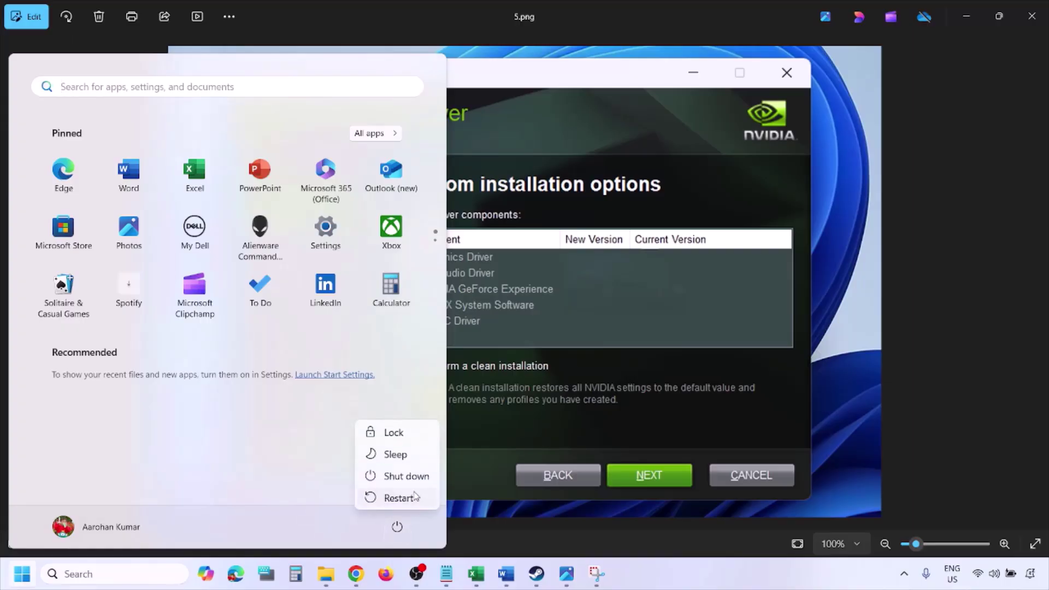
left_click(714, 578)
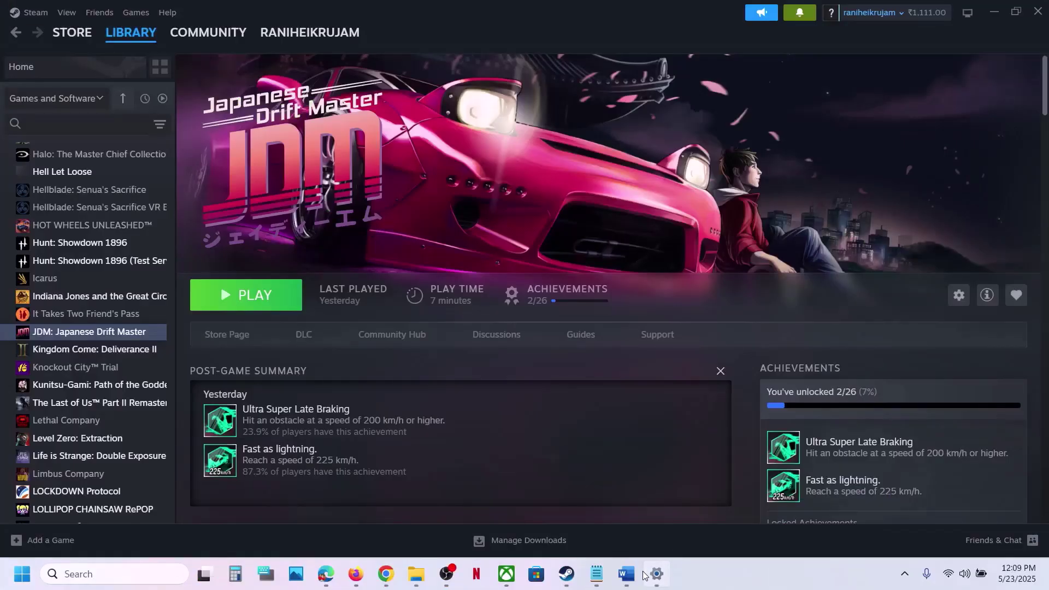
Copy 'graphics' from the guide's Step 6 and open the Windows Graphics settings page through search
left_click(656, 573)
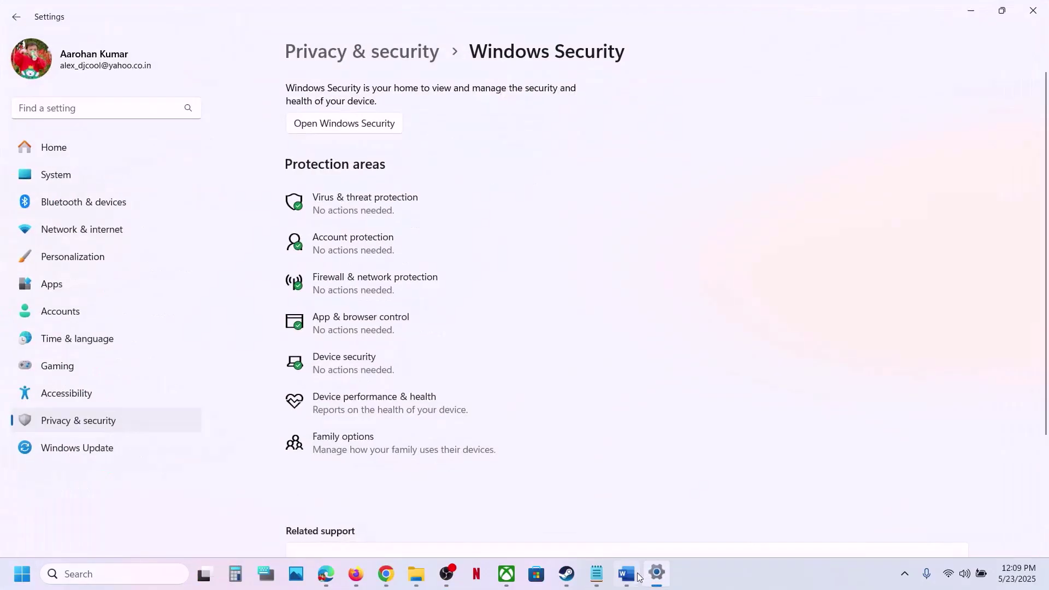
left_click(627, 574)
scroll(182, 329, "down", 3)
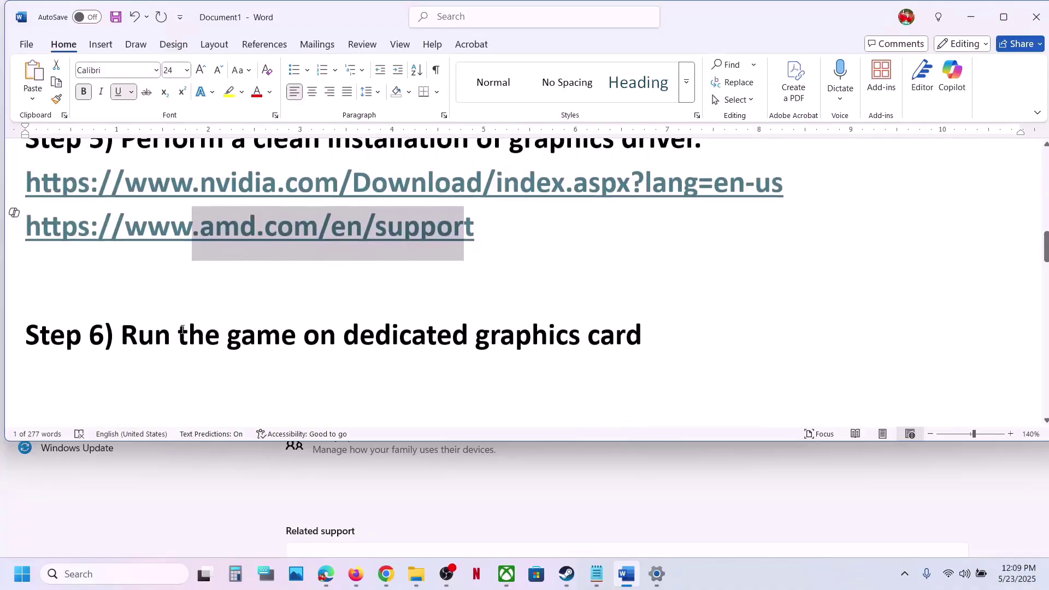
left_click_drag(182, 330, 548, 345)
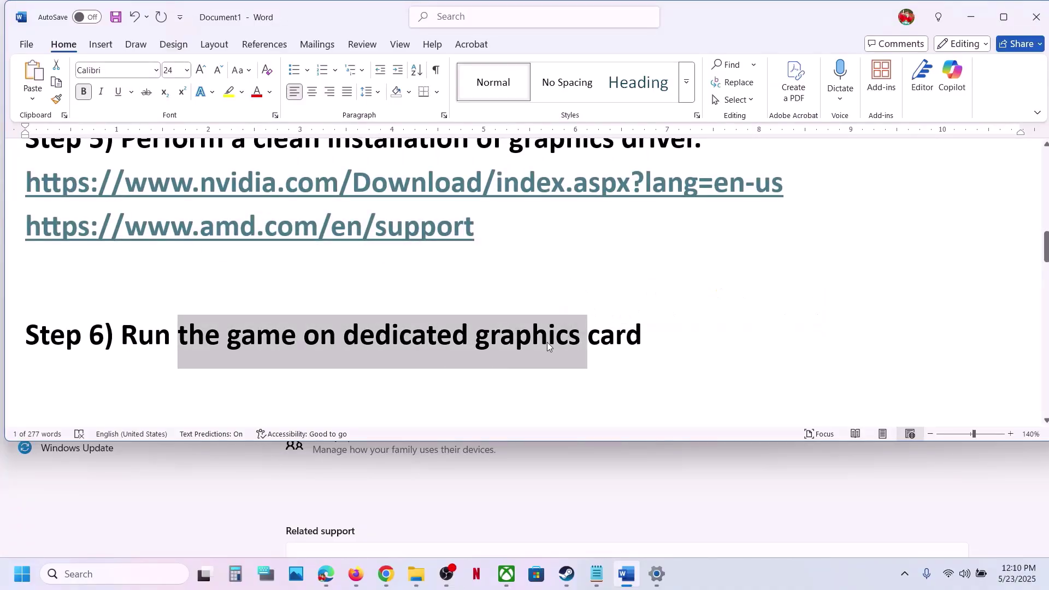
double_click(546, 342)
key("ctrl+c")
left_click(161, 572)
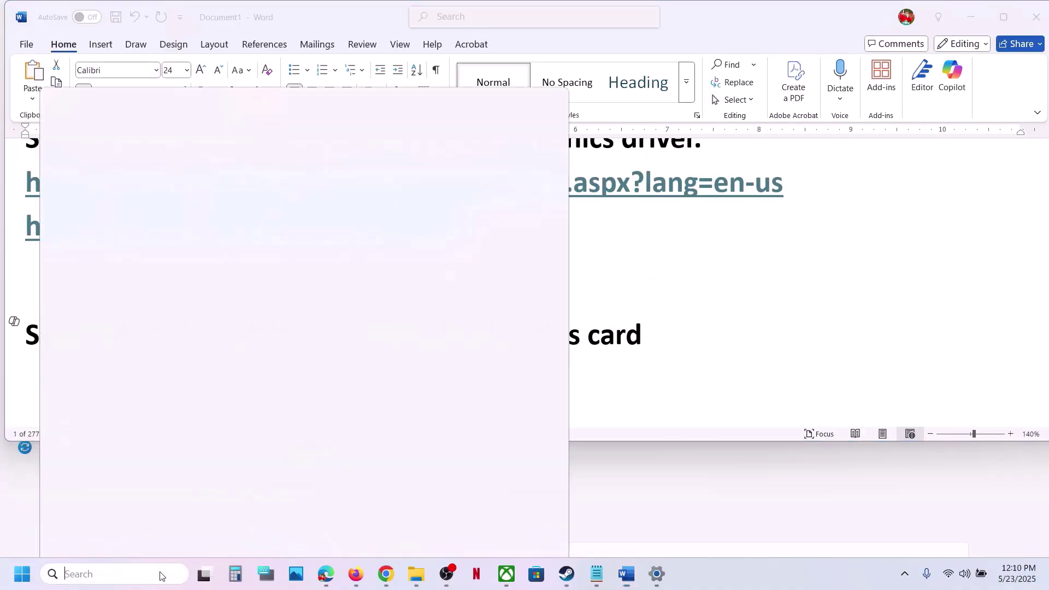
key("ctrl+v")
left_click(148, 159)
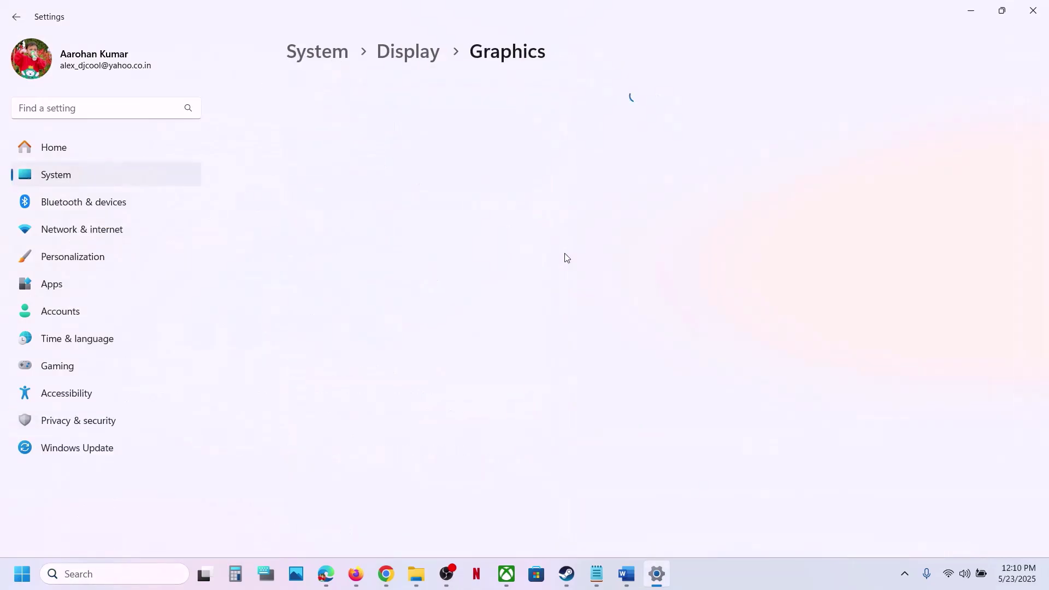
Add JDM-Win64-Shipping from the JDM\Binaries\Win64 folder to the graphics app list
left_click(786, 376)
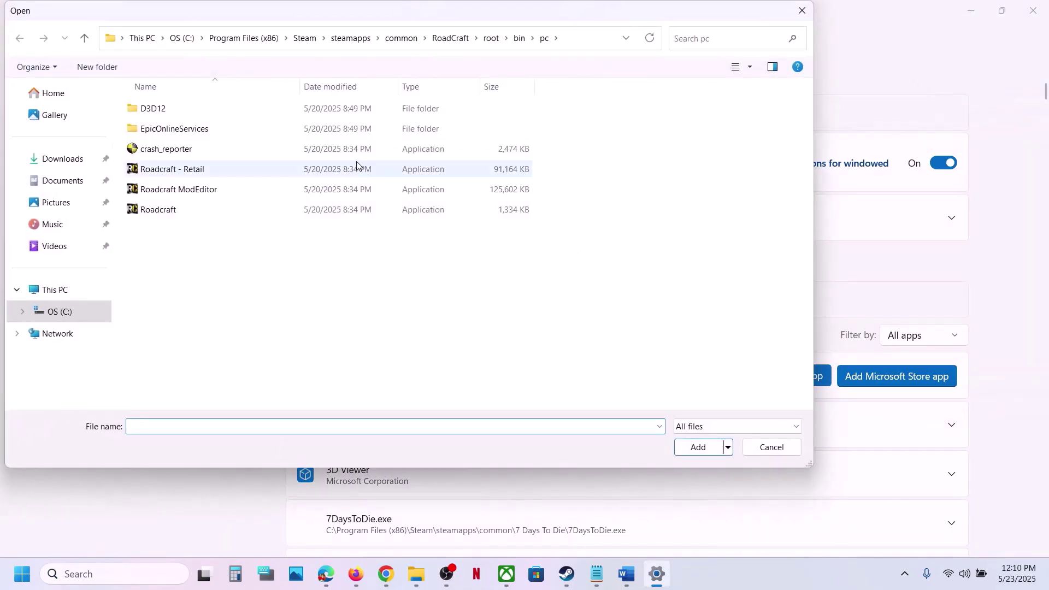
left_click(400, 38)
left_click(148, 152)
double_click(148, 152)
double_click(149, 129)
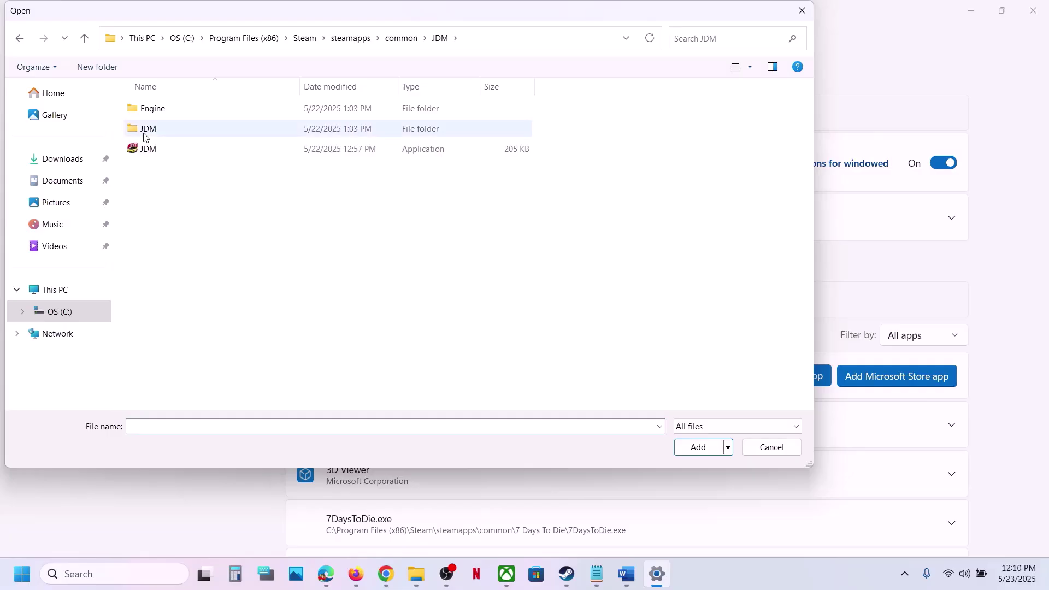
left_click(157, 108)
double_click(157, 108)
double_click(157, 108)
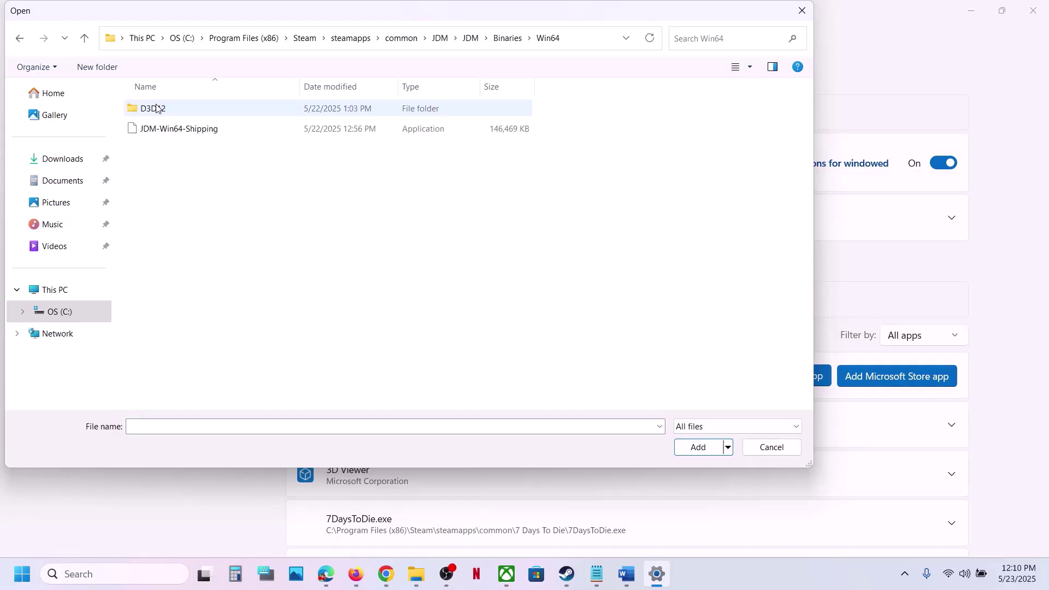
left_click(182, 131)
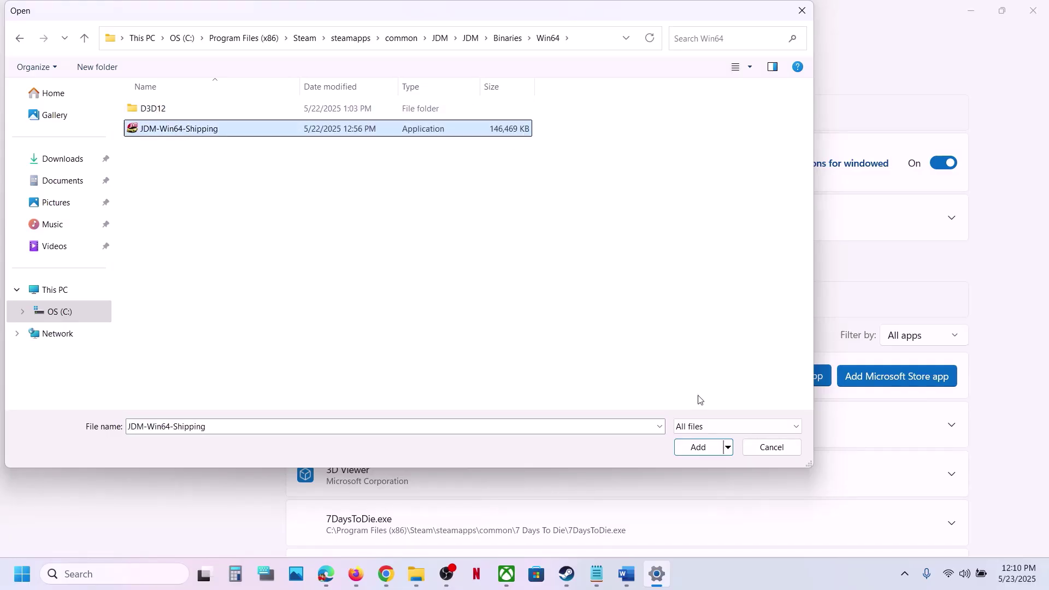
left_click(698, 447)
Set JDM-Win64-Shipping's GPU preference to High Performance on the NVIDIA GPU
scroll(490, 440, "down", 20)
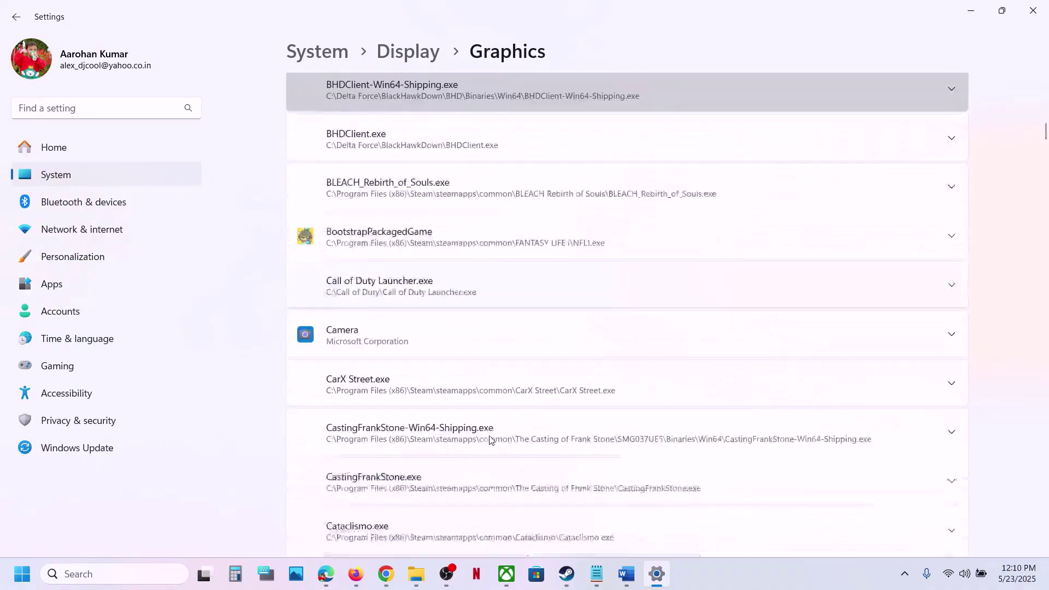
scroll(490, 440, "down", 20)
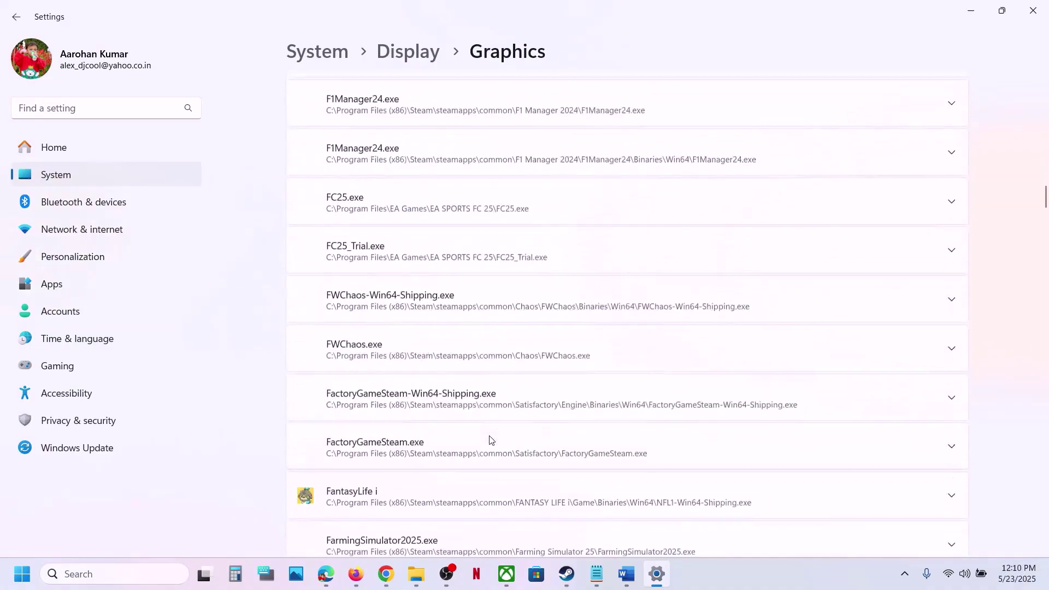
scroll(490, 440, "down", 15)
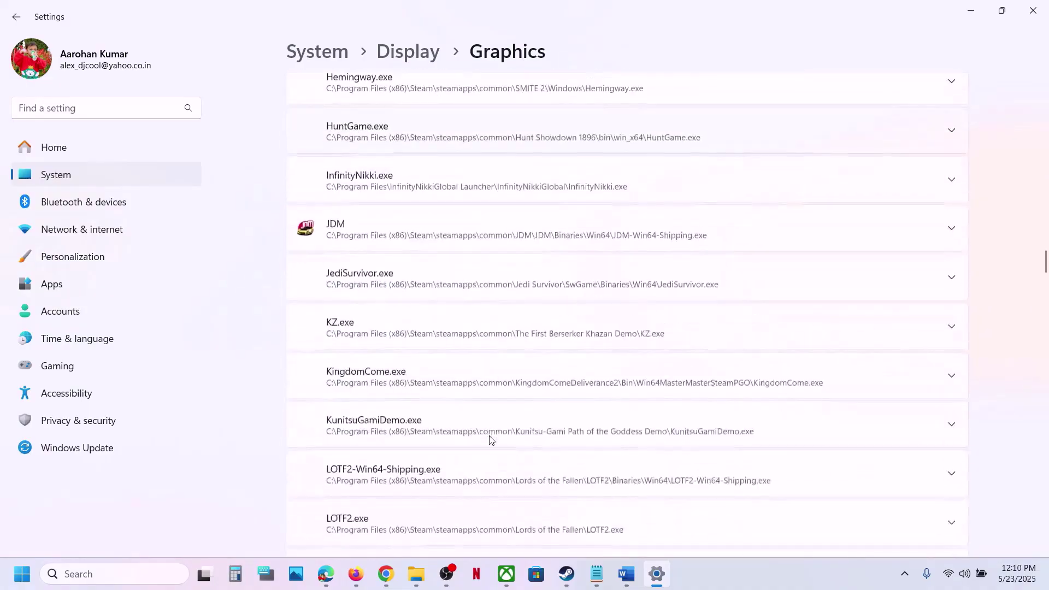
left_click(434, 173)
scroll(435, 174, "up", 1)
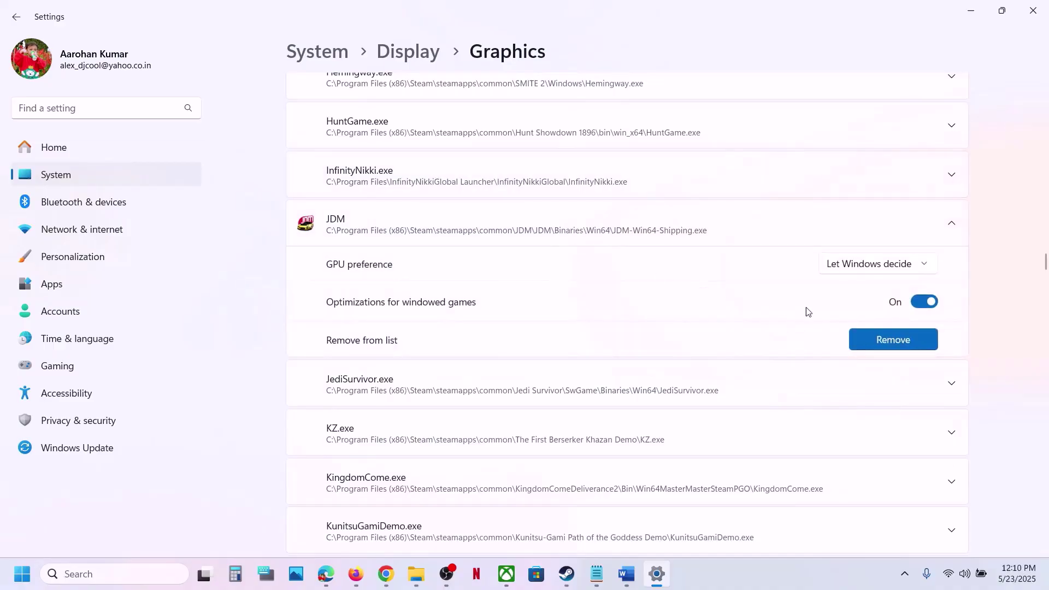
left_click(846, 264)
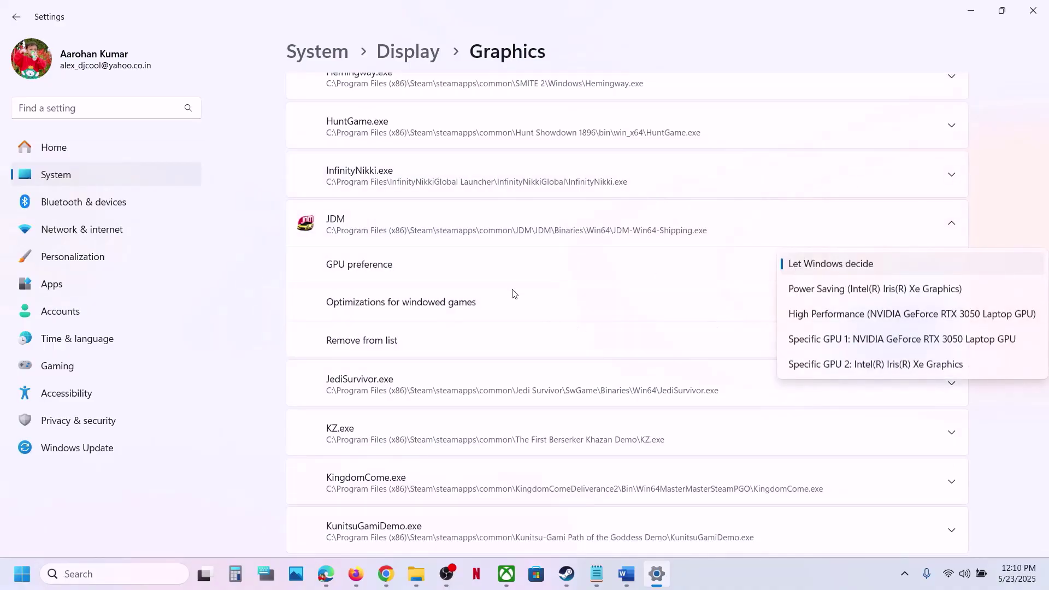
left_click(840, 318)
Add the JDM launcher from the top JDM game folder to the graphics app list
scroll(564, 260, "up", 15)
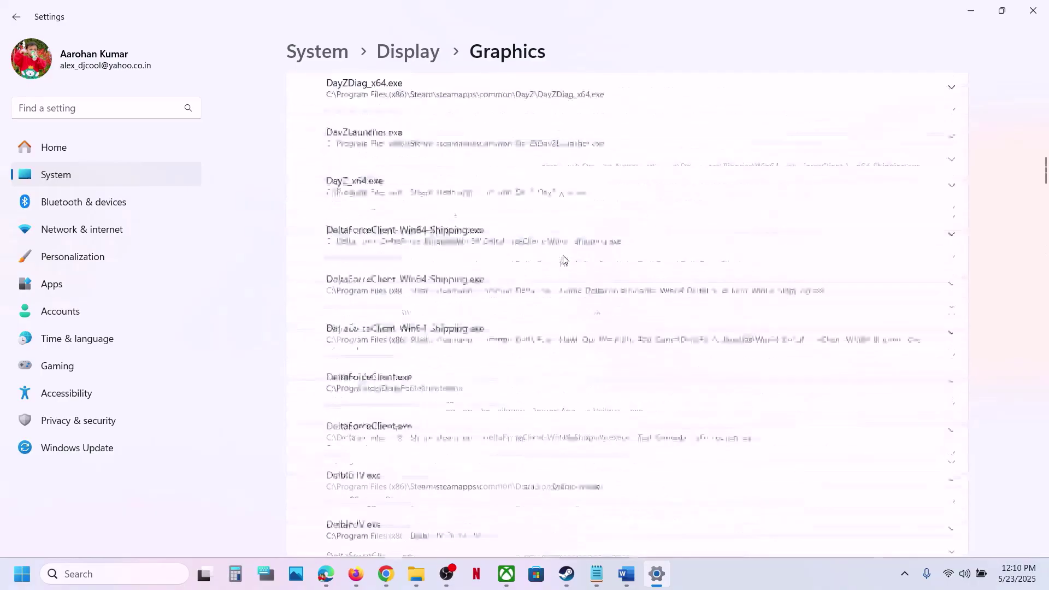
scroll(564, 260, "up", 10)
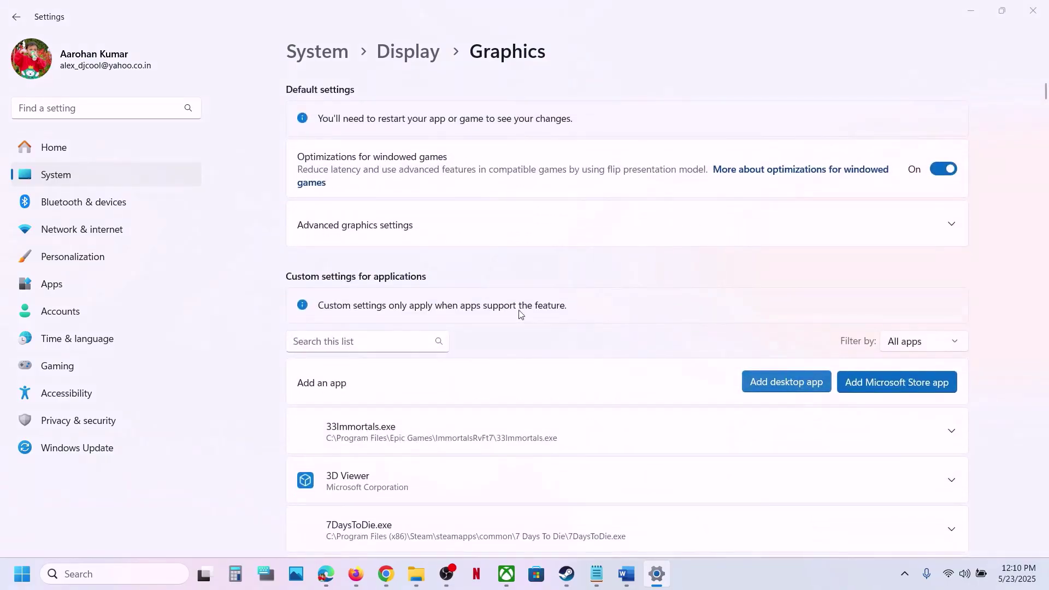
left_click(803, 379)
left_click(86, 39)
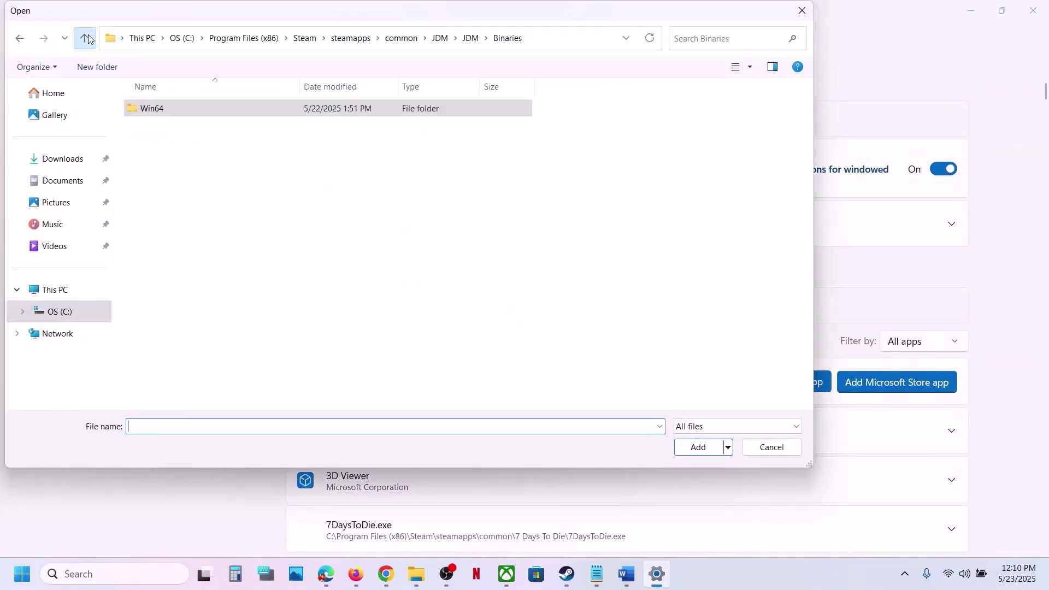
left_click(86, 38)
left_click(85, 38)
left_click(169, 150)
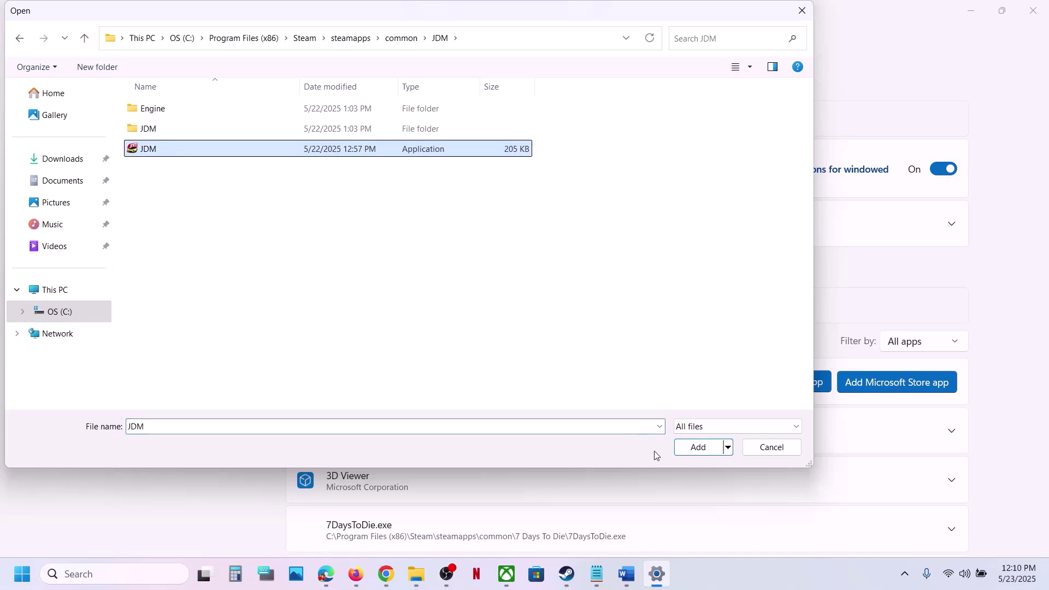
left_click(694, 446)
Set the JDM launcher to the high-performance NVIDIA GPU and close Settings
scroll(550, 409, "down", 10)
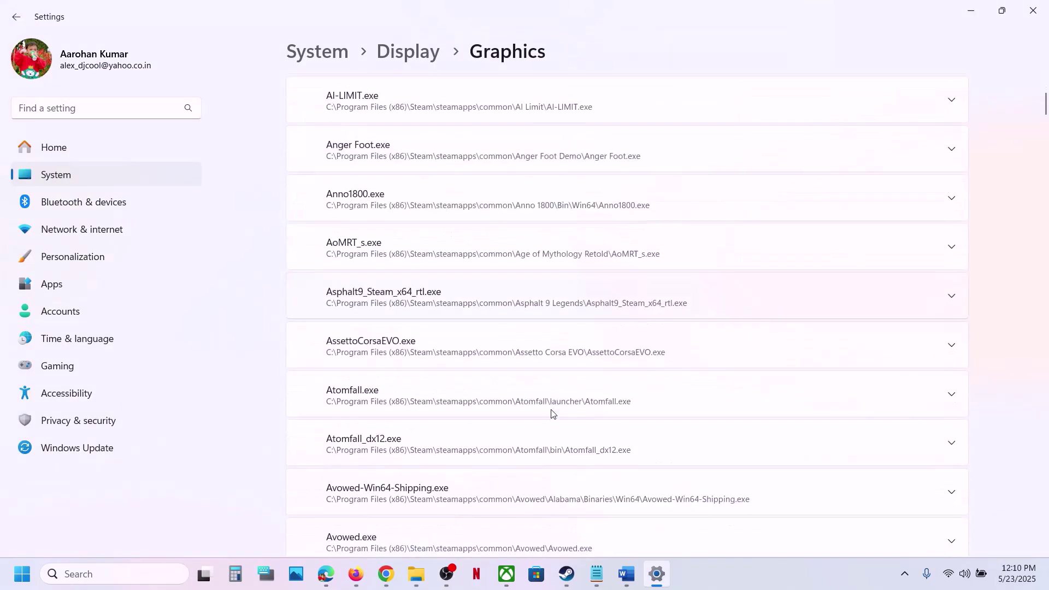
scroll(551, 414, "down", 9)
left_click(428, 290)
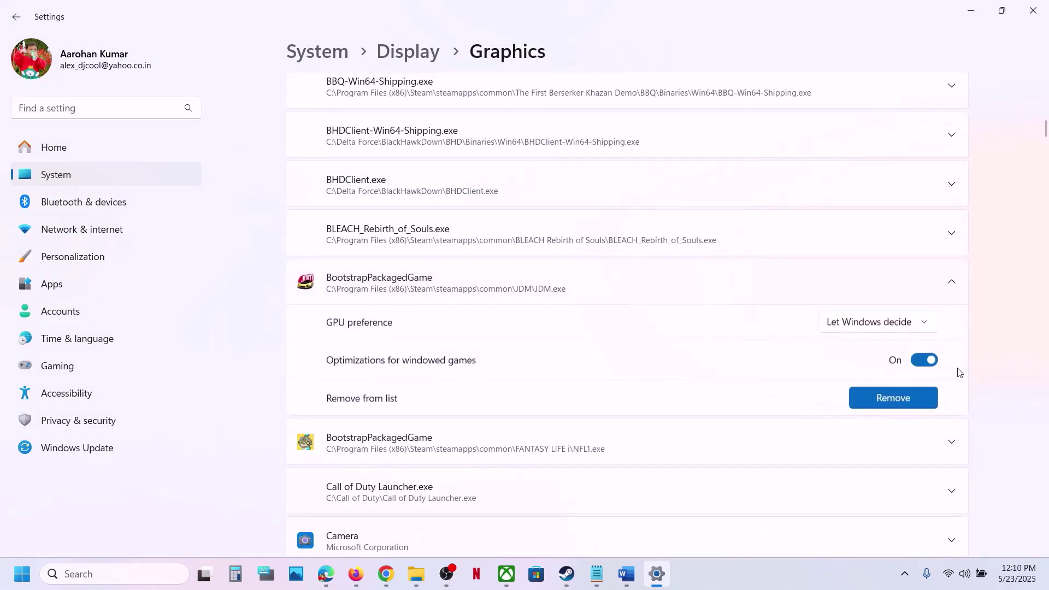
left_click(868, 321)
left_click(894, 373)
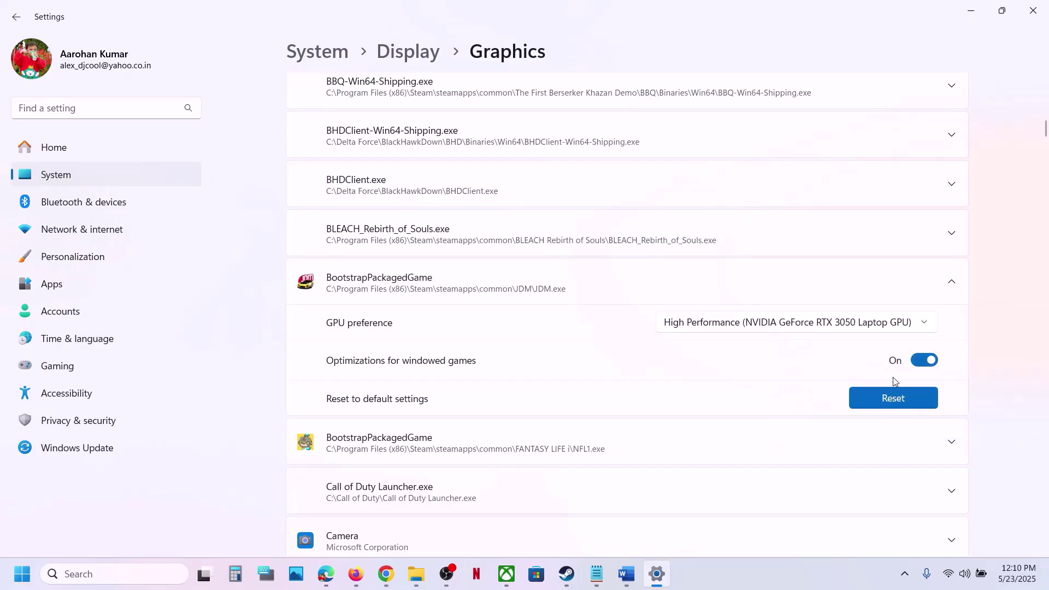
left_click(1032, 11)
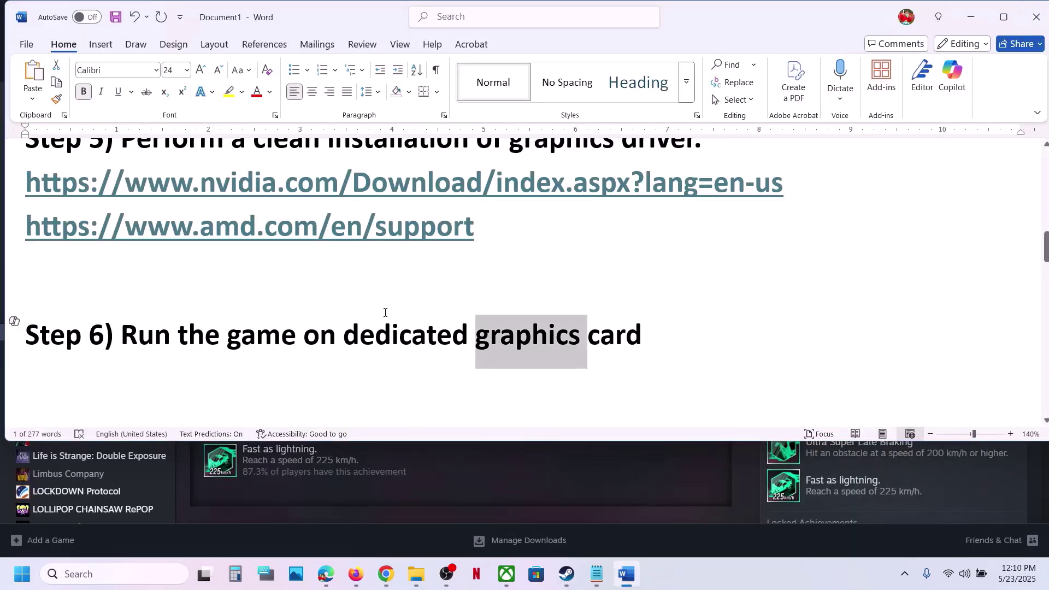
Open Windows Update with Win+I and check for updates
scroll(385, 312, "down", 3)
left_click_drag(121, 328, 668, 344)
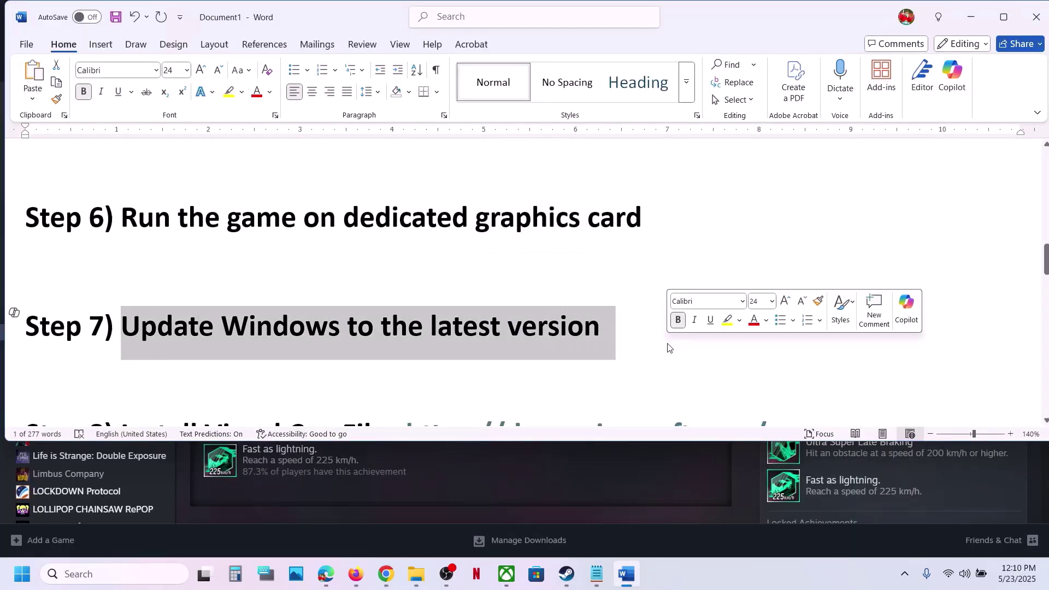
left_click(755, 481)
key("super+i")
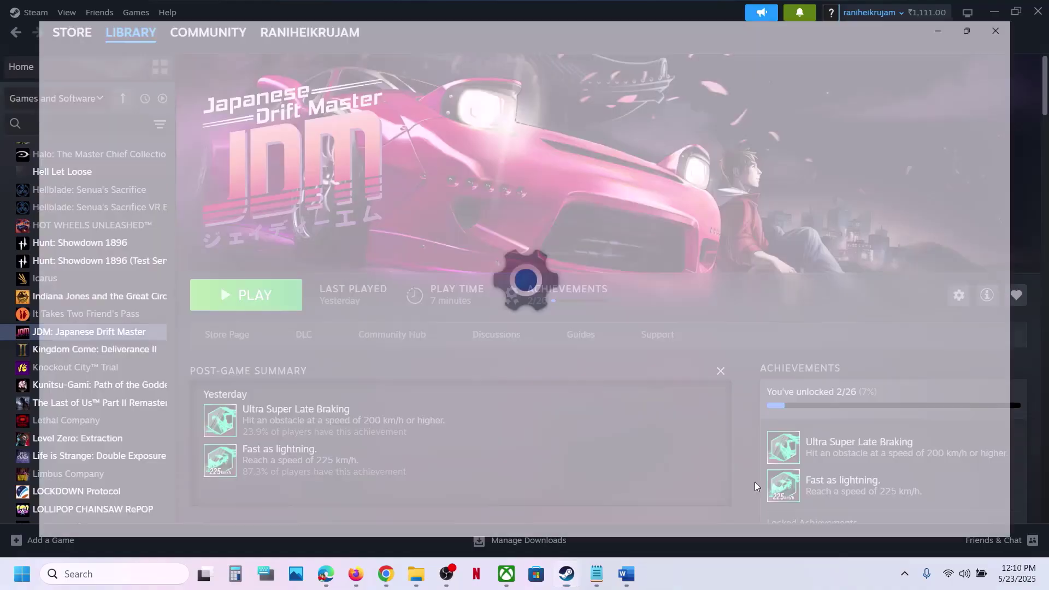
left_click(98, 448)
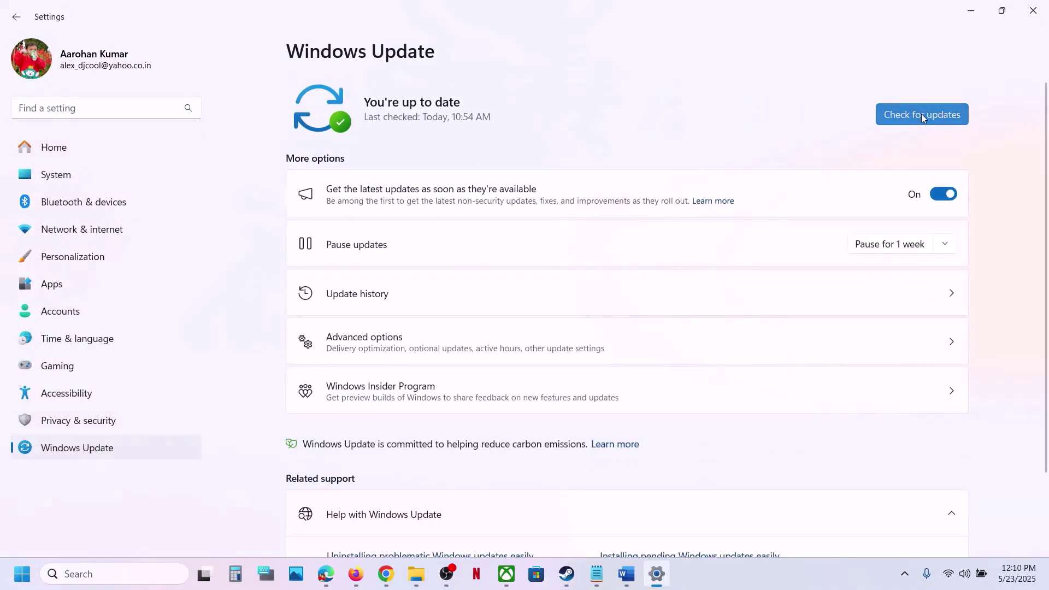
left_click(921, 114)
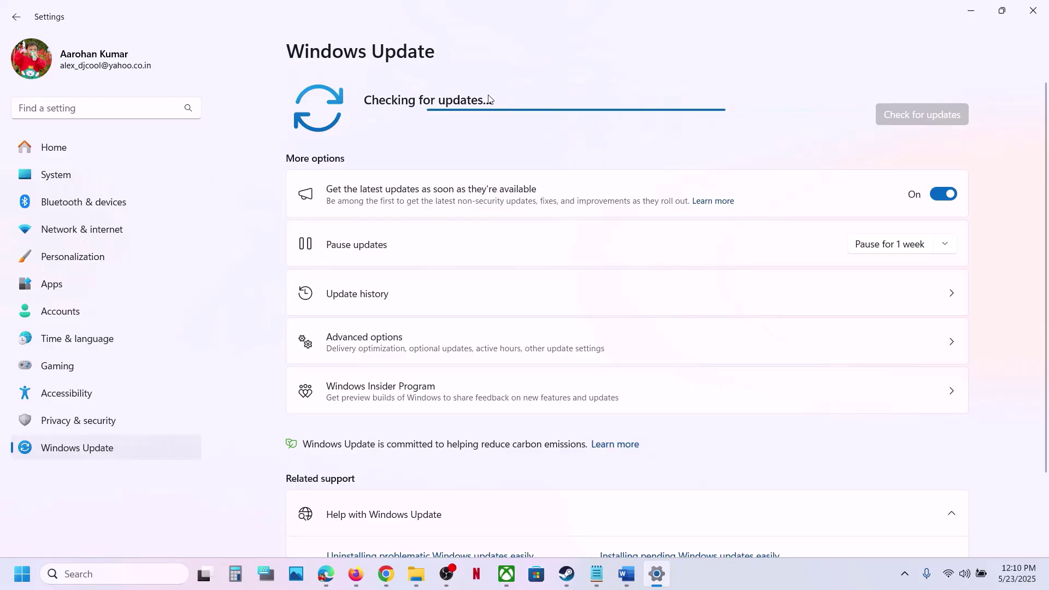
Show the Start menu's power options and dismiss them
left_click(22, 574)
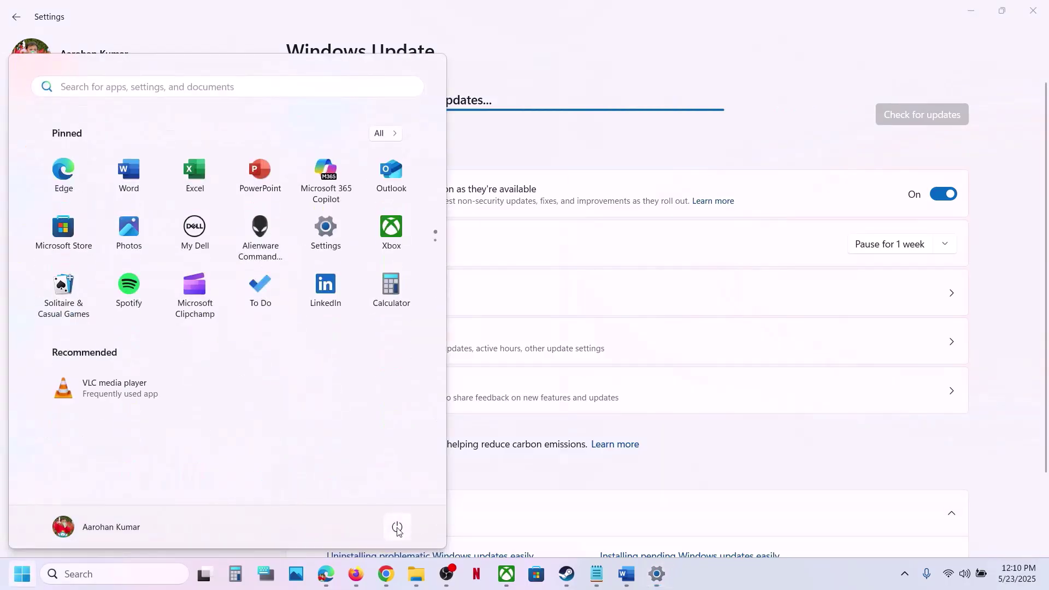
left_click(397, 525)
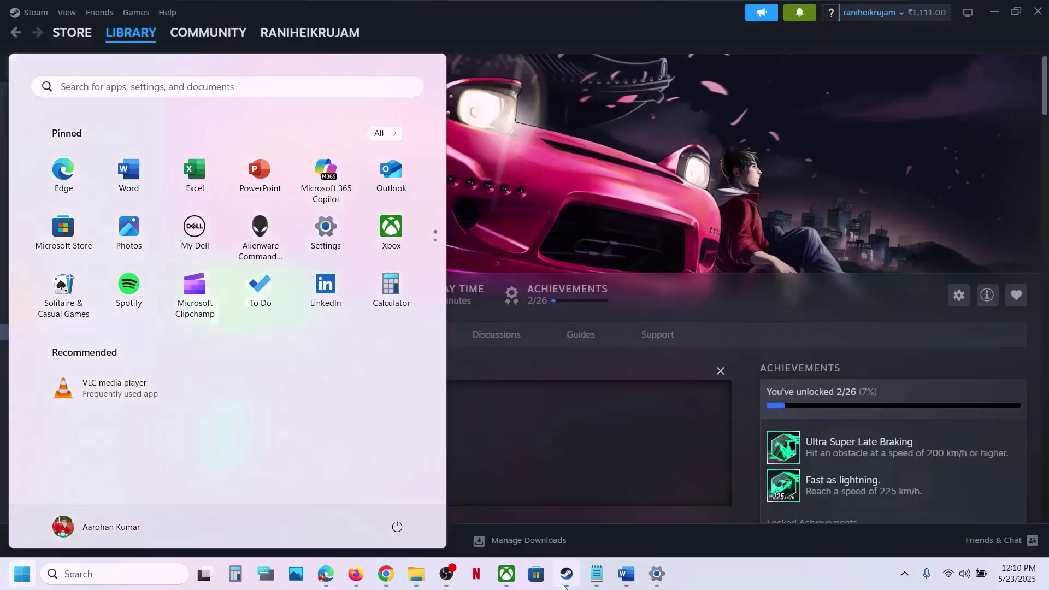
left_click(566, 574)
Copy the Visual C++ Redistributable link from Step 8 and load it in a new Chrome window
left_click(627, 573)
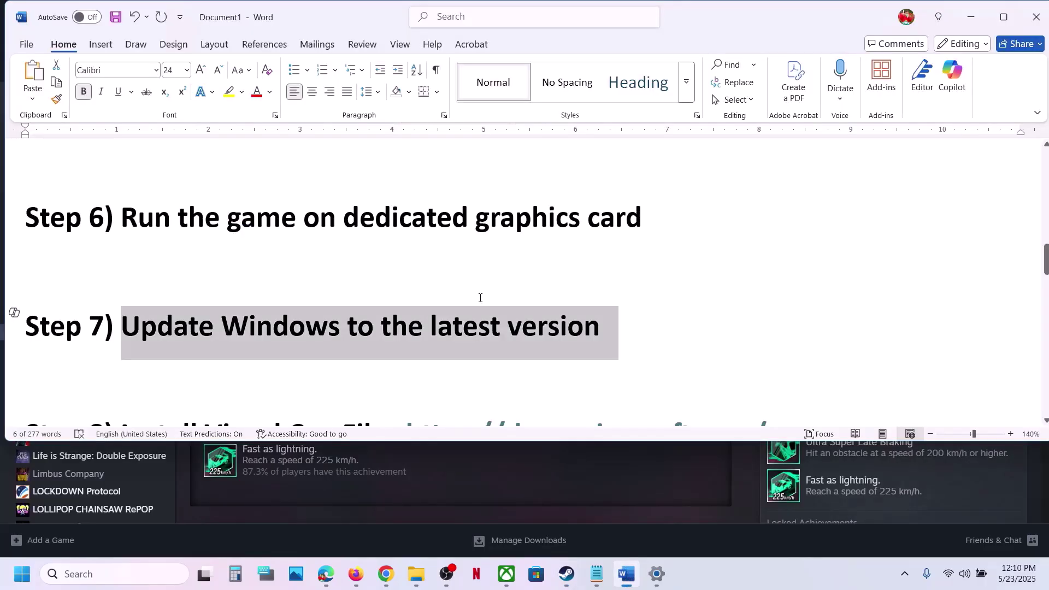
scroll(481, 298, "down", 3)
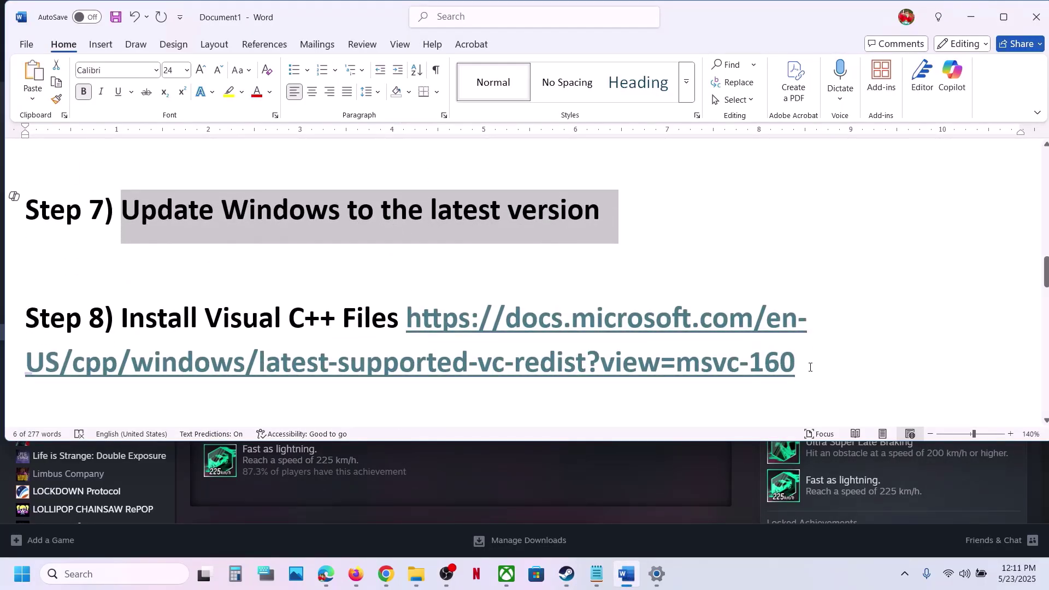
left_click_drag(810, 367, 402, 333)
key("ctrl+c")
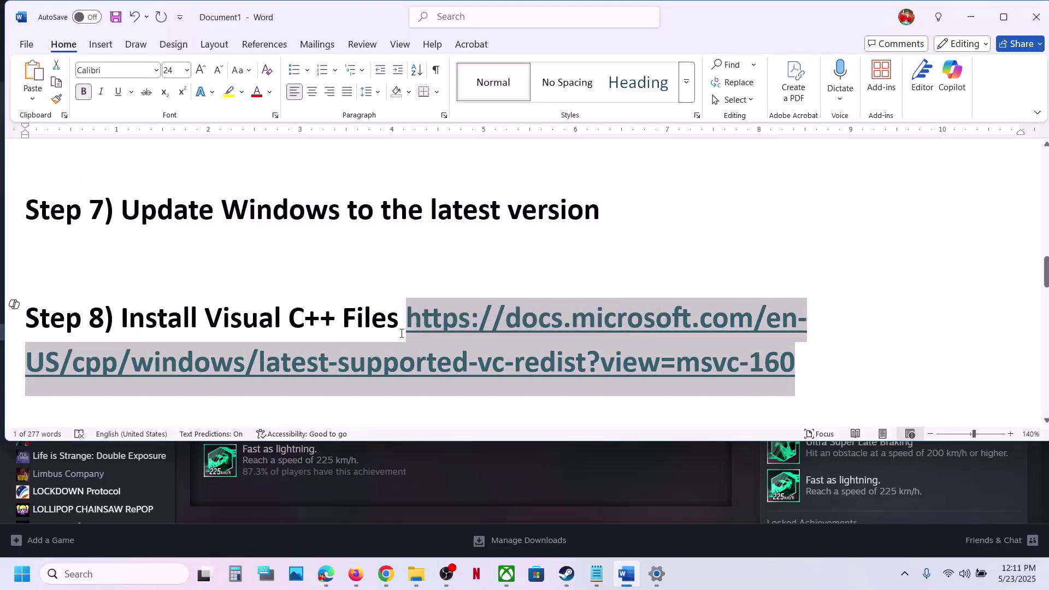
left_click(385, 574)
left_click(385, 573)
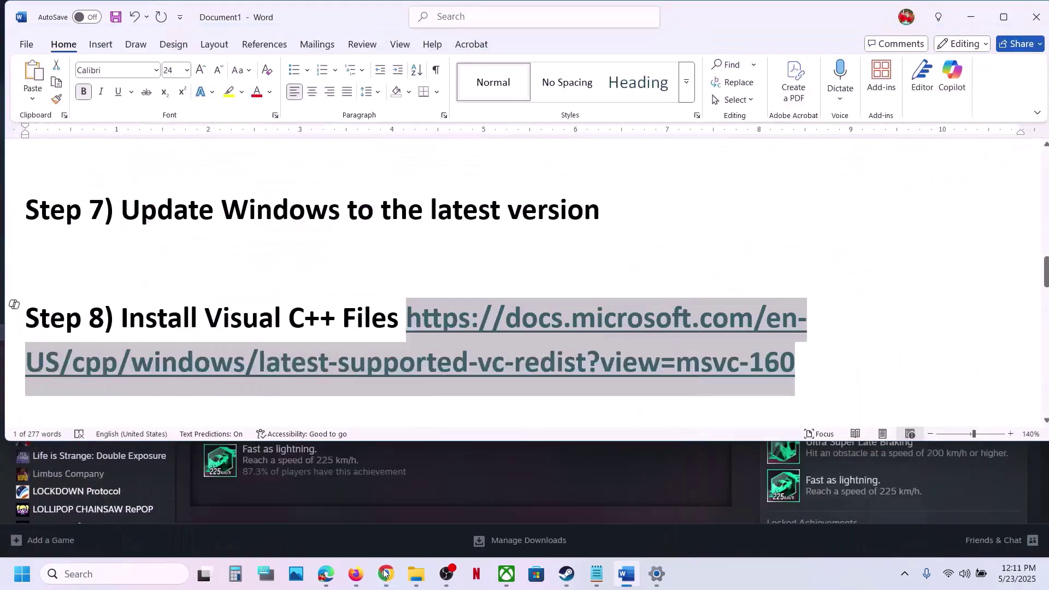
right_click(385, 573)
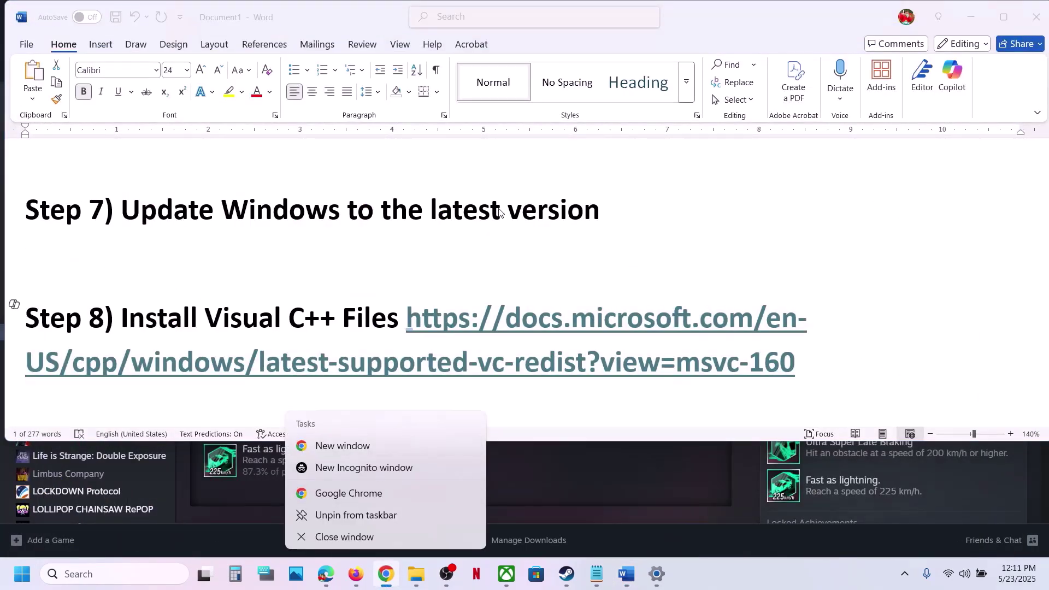
left_click(352, 447)
key("ctrl+v")
key("Return")
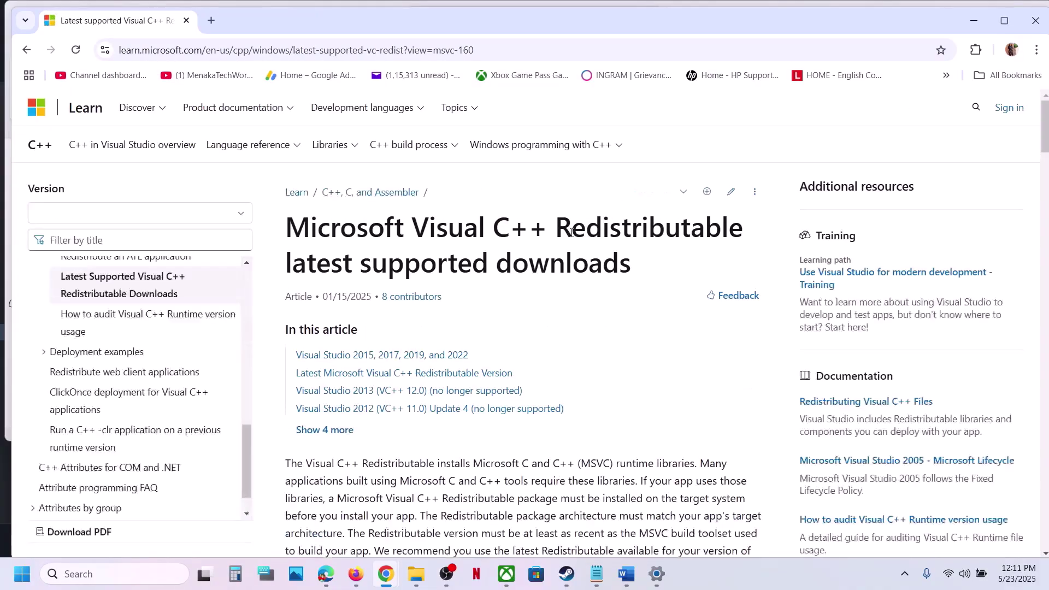
Download and run the X86 redistributable installer, accepting terms; it fails as already installed
scroll(360, 219, "down", 1)
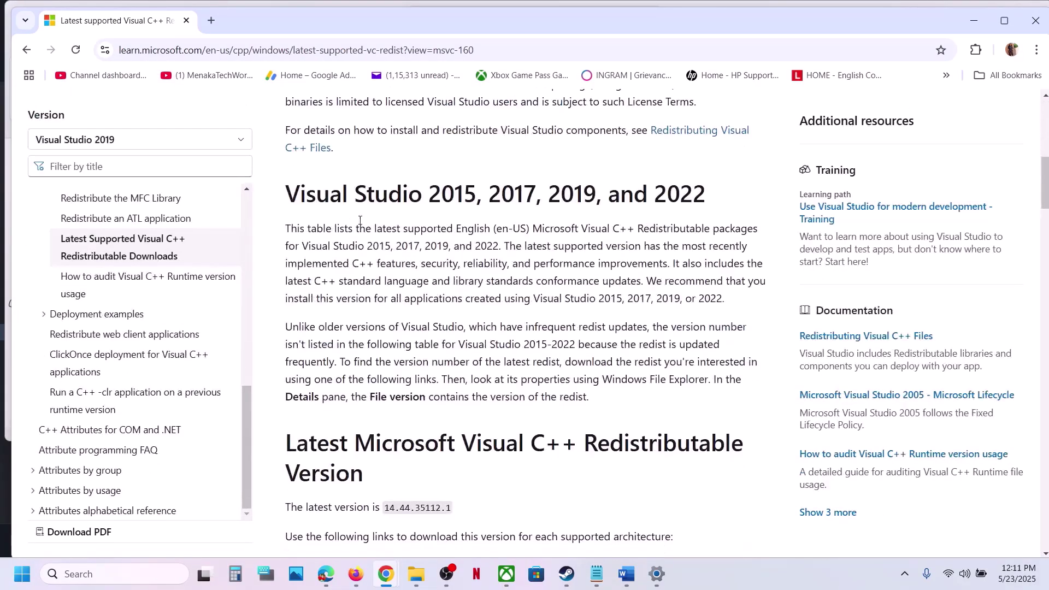
scroll(485, 360, "down", 7)
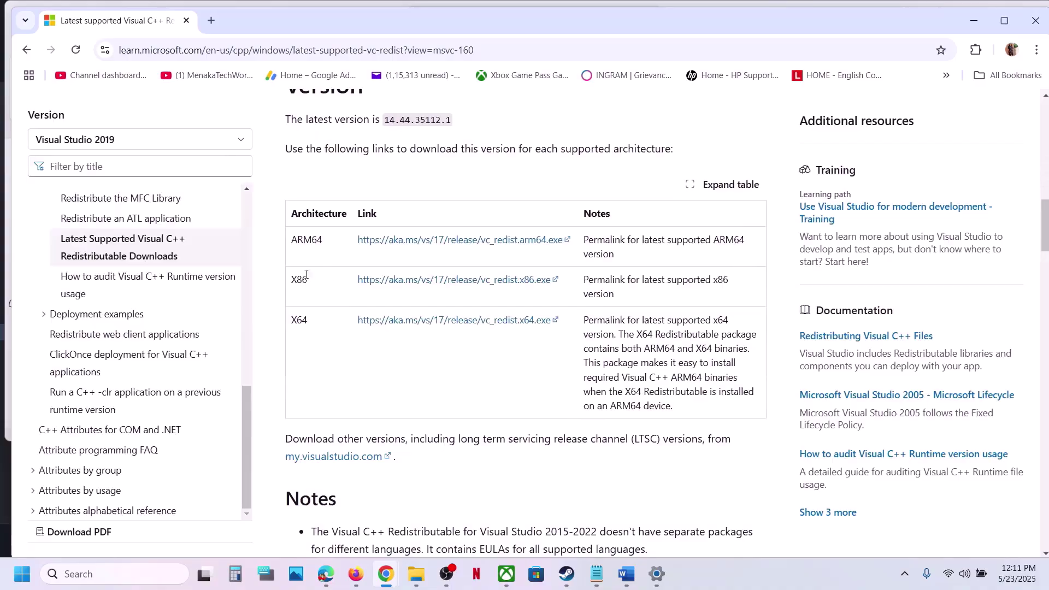
left_click(398, 278)
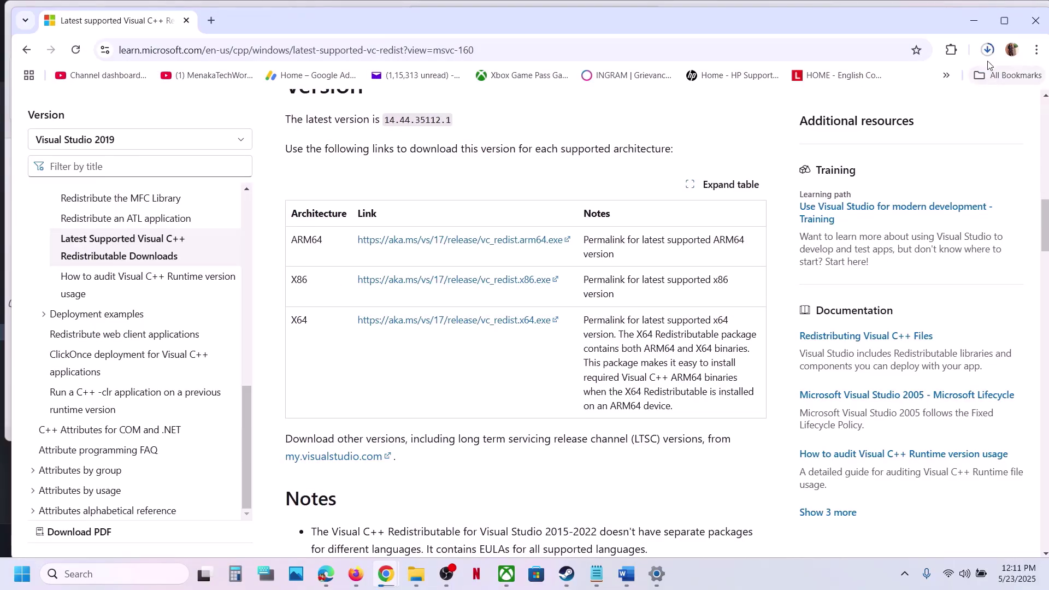
left_click(950, 83)
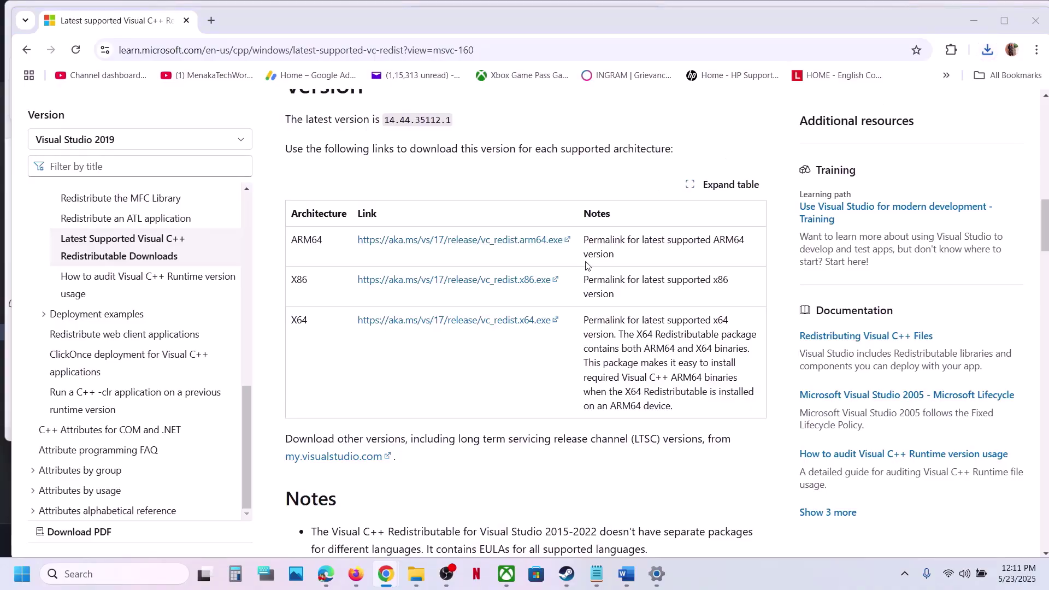
left_click(451, 338)
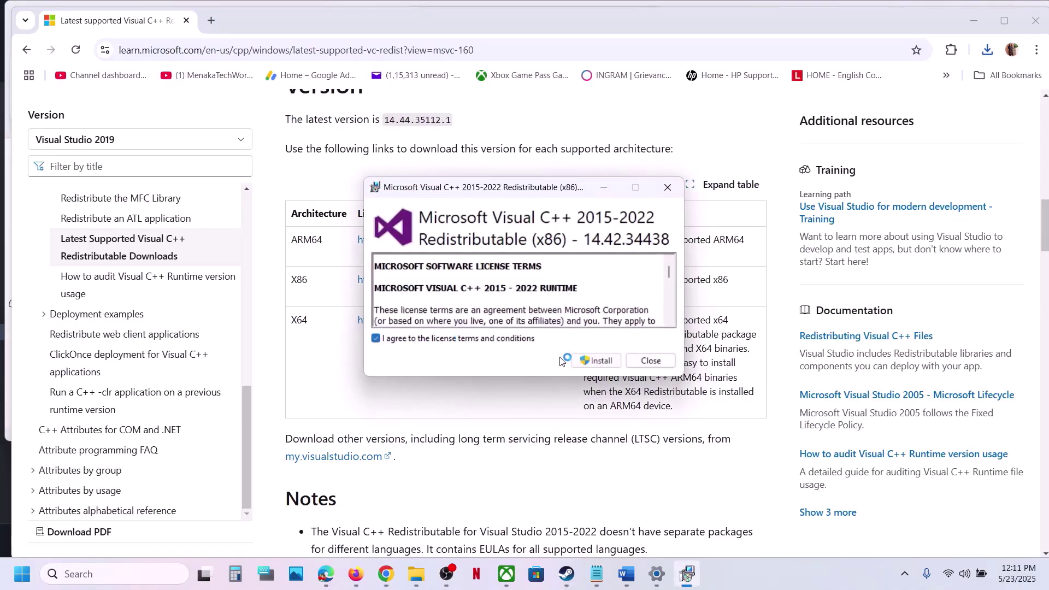
left_click(585, 361)
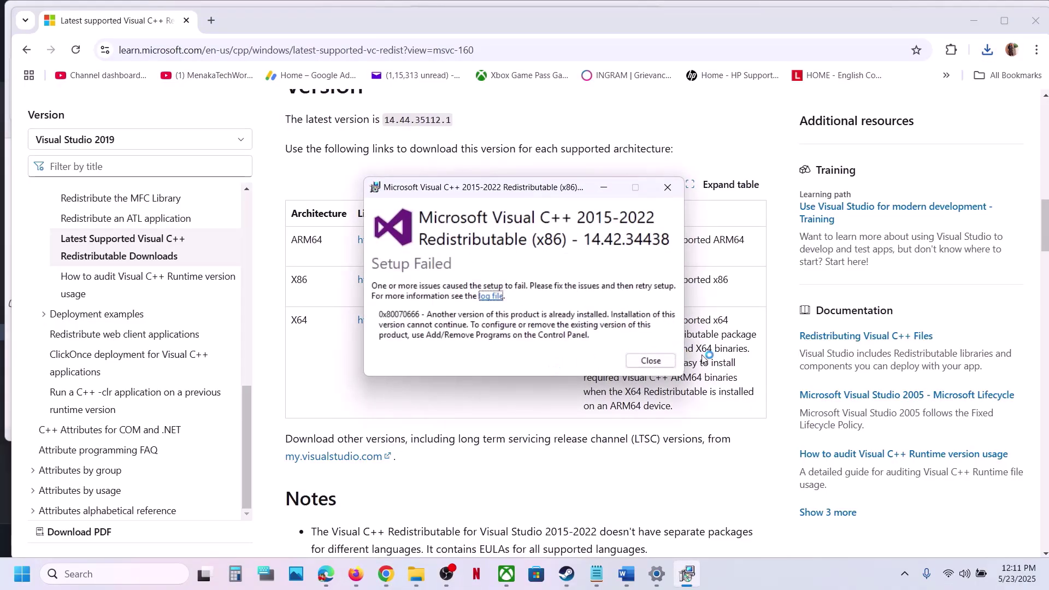
left_click(649, 361)
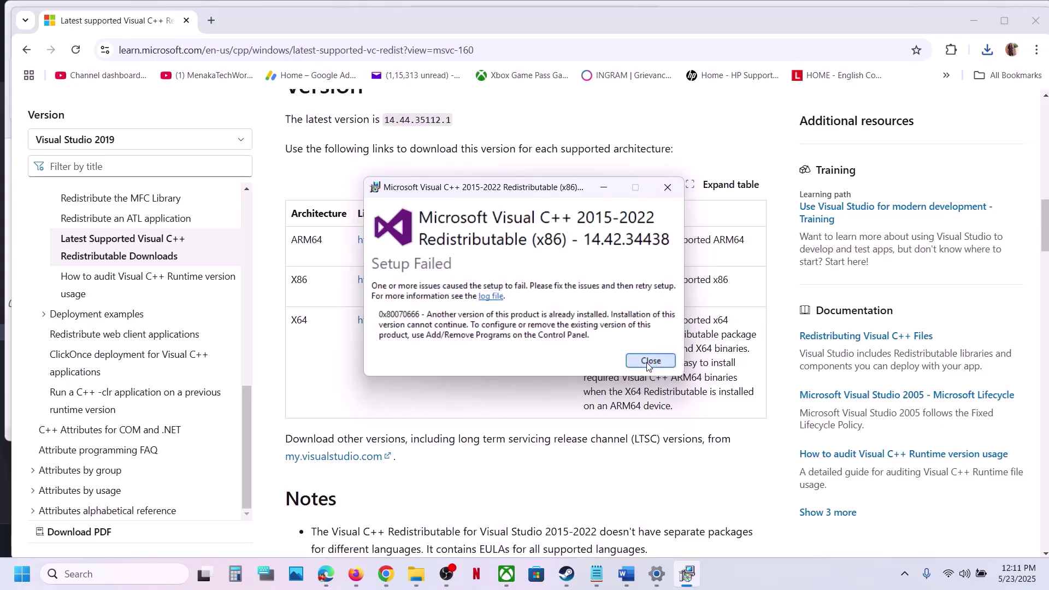
Run the downloaded VC_redist.x64 installer, accept terms and install; close the failure message
double_click(298, 319)
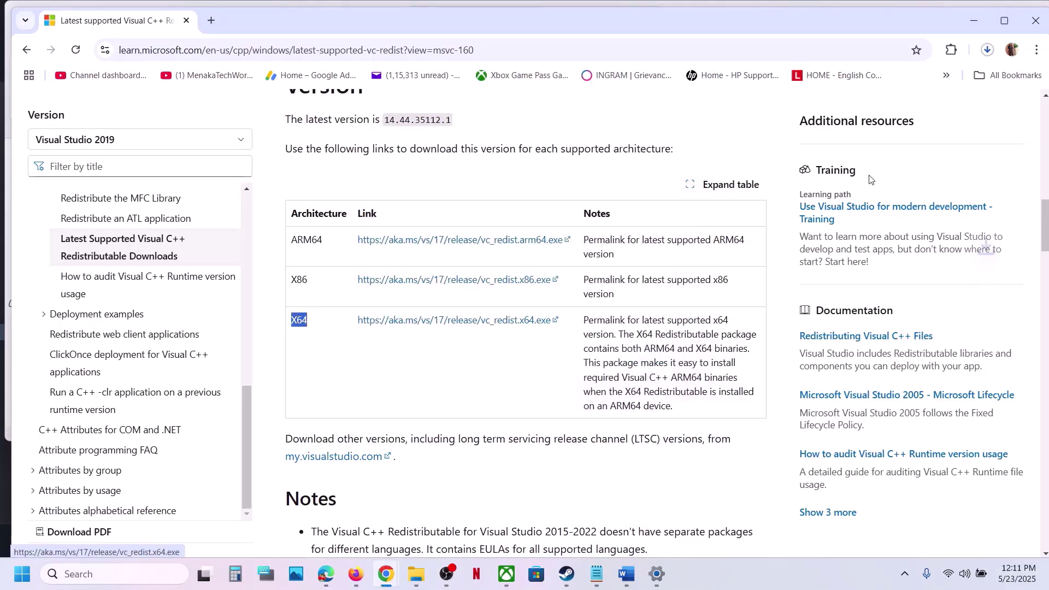
left_click(987, 52)
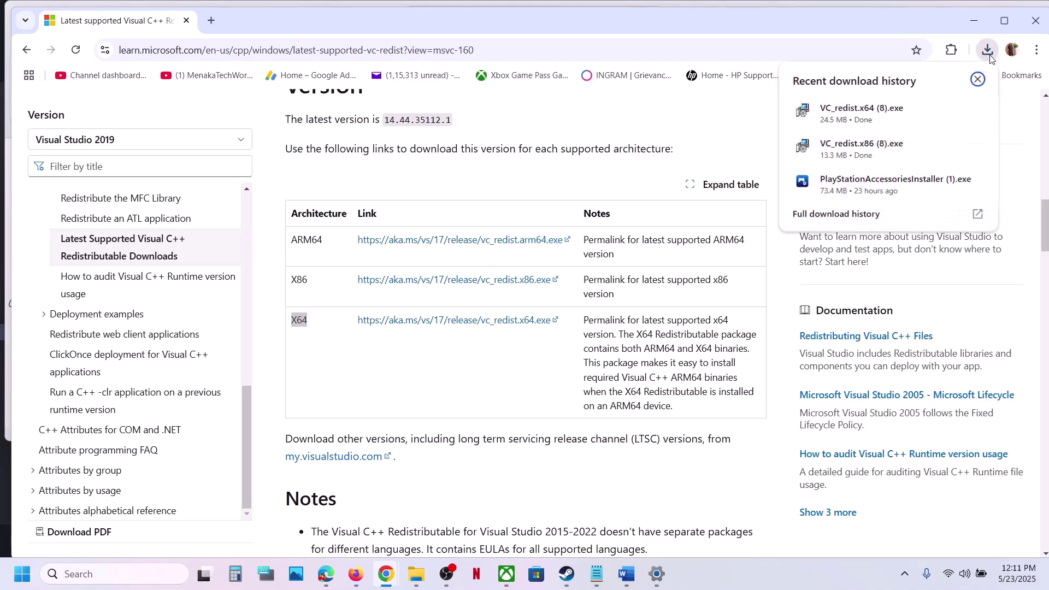
left_click(862, 112)
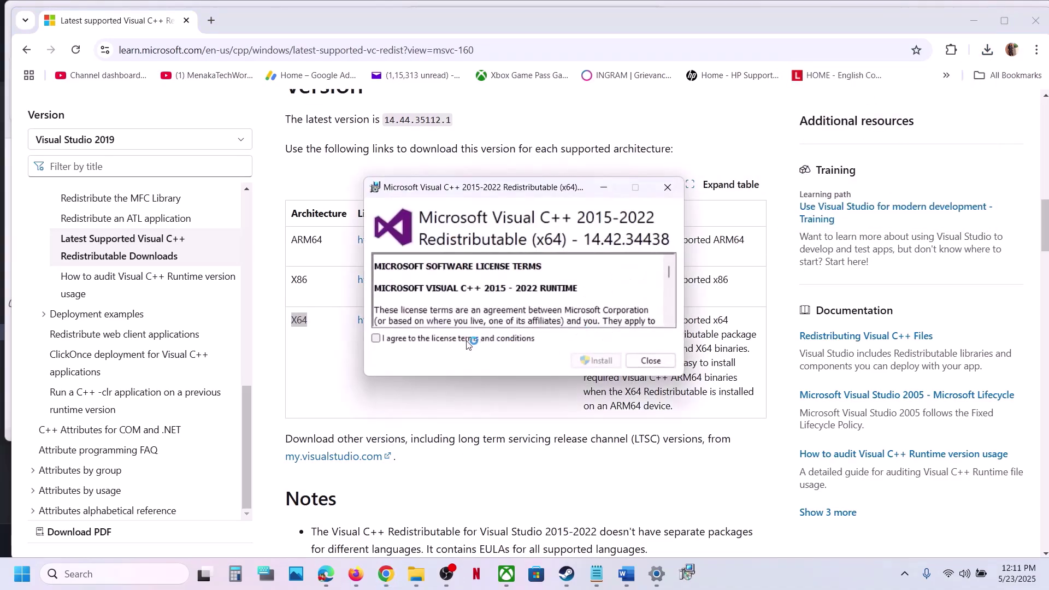
left_click(376, 338)
left_click(596, 360)
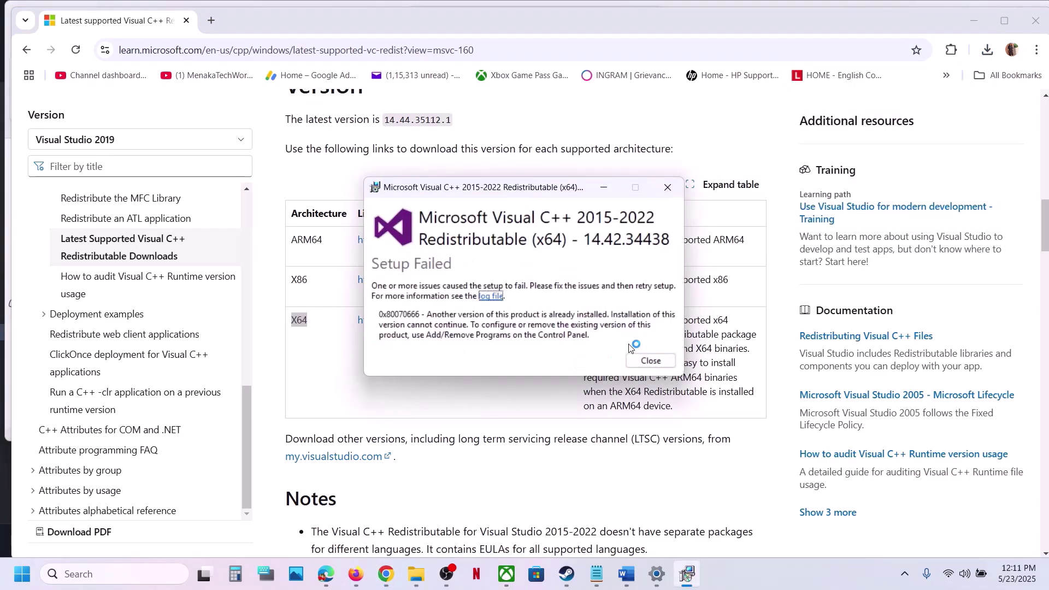
left_click(650, 360)
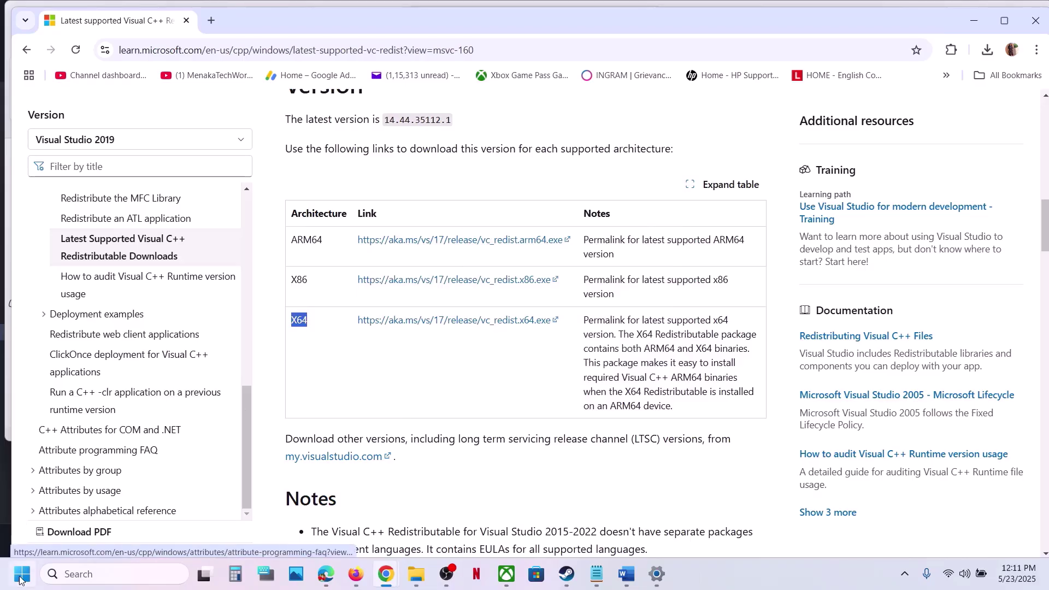
Show and close the Start menu's power options, then return to the Steam library
left_click(21, 578)
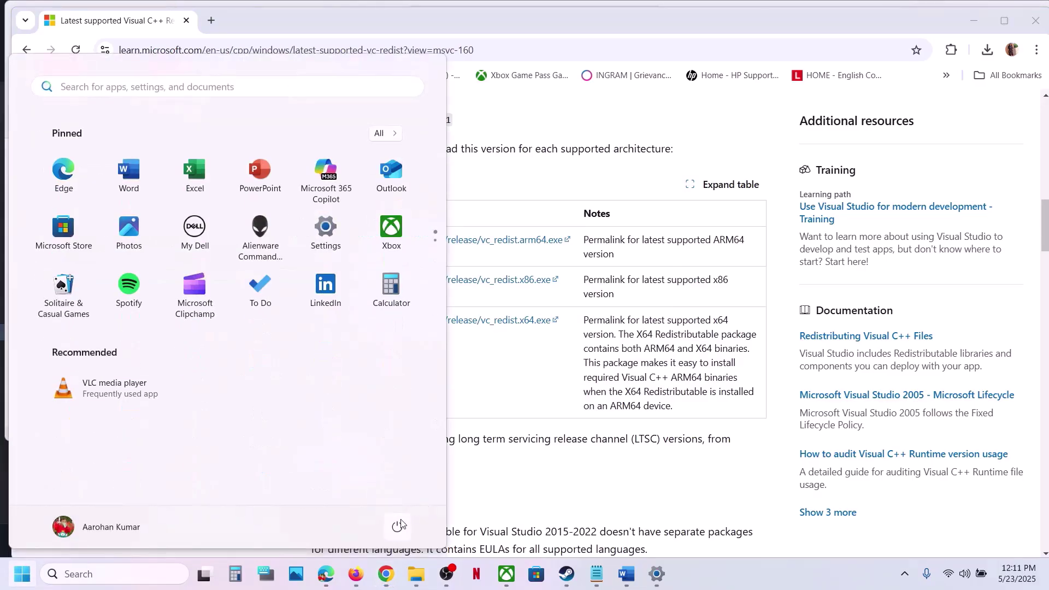
left_click(400, 527)
left_click(591, 480)
left_click(590, 480)
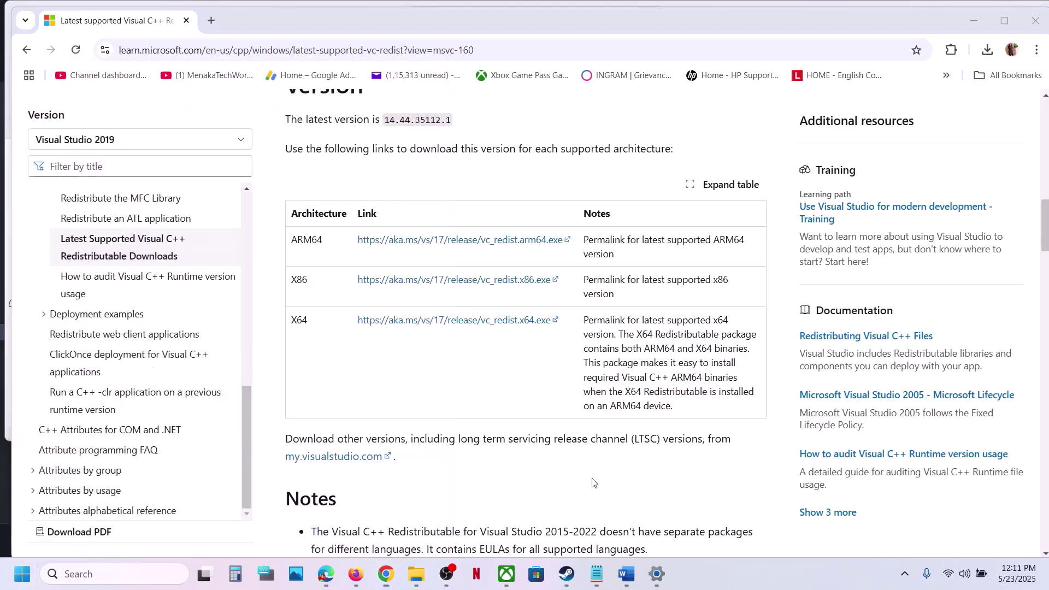
left_click(567, 570)
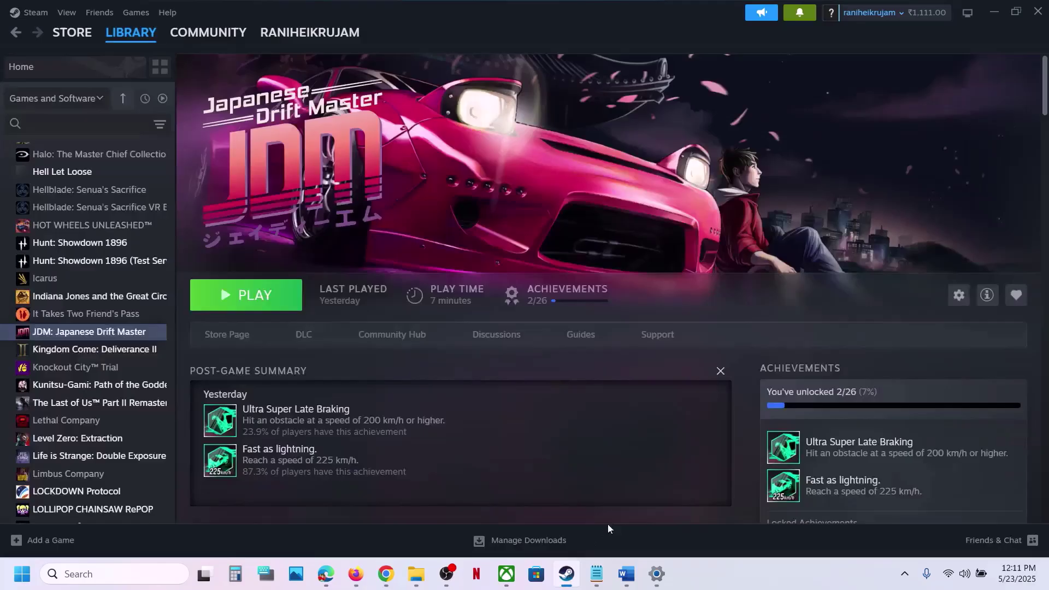
Highlight Step 9's Unplug External devices and disconnect joystick/controllers items in Word
left_click(626, 573)
scroll(156, 277, "down", 5)
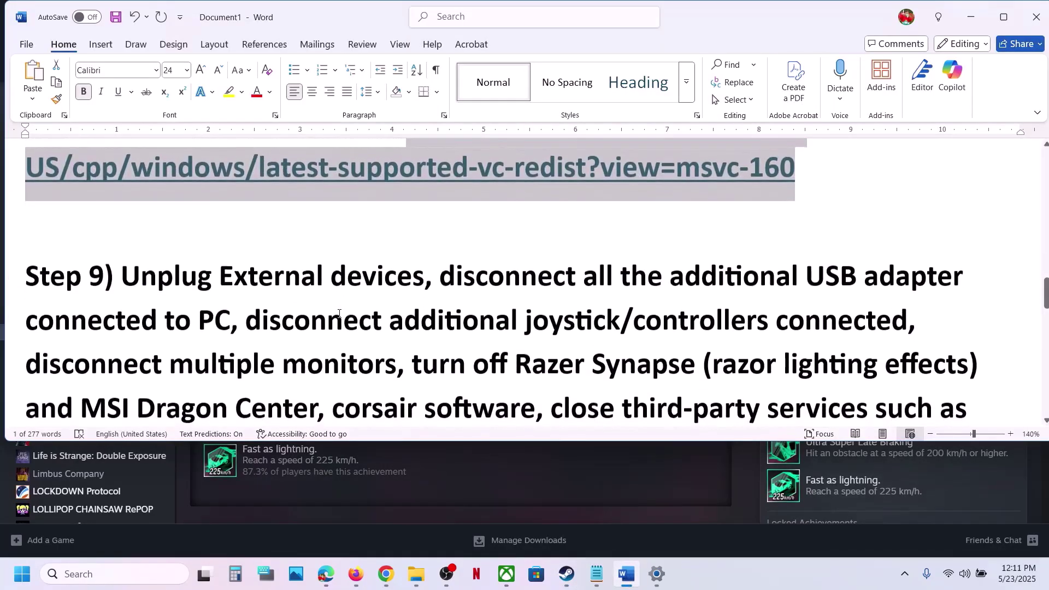
left_click(157, 277)
left_click(306, 250, "shift")
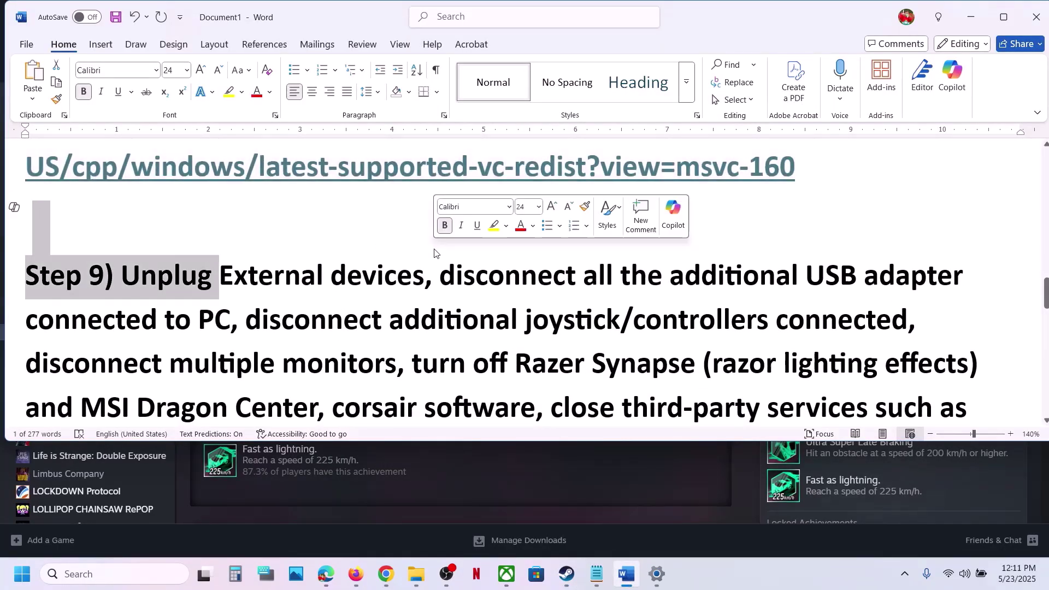
left_click(287, 273)
left_click_drag(158, 276, 232, 321)
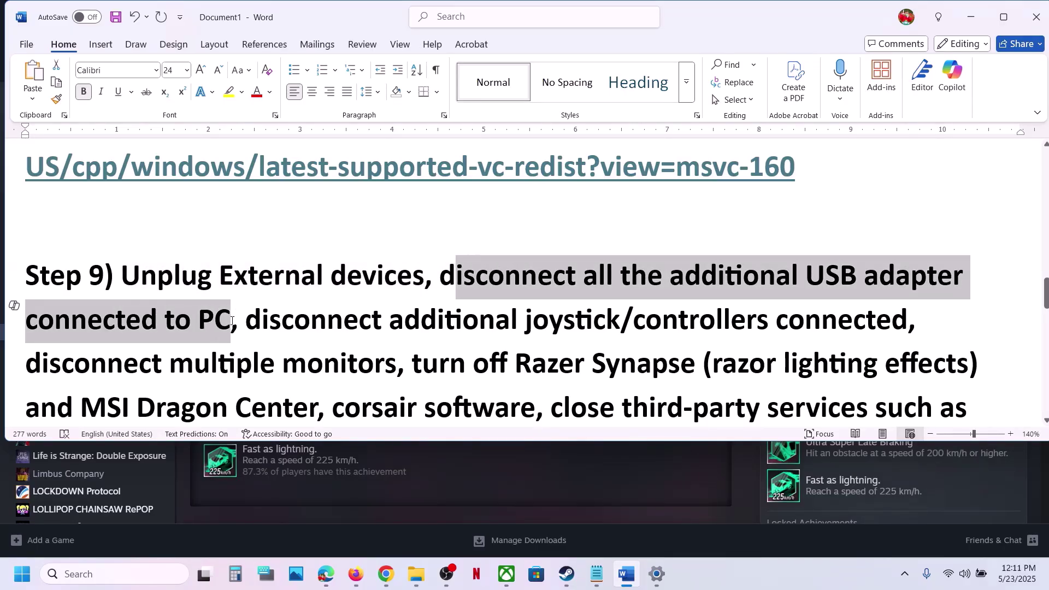
left_click(231, 321)
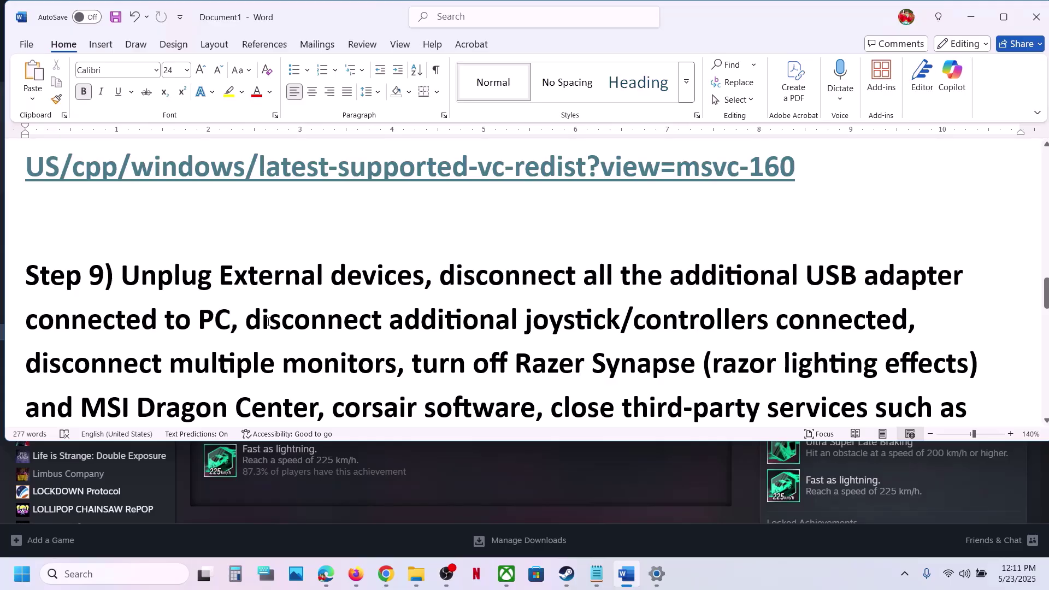
left_click_drag(247, 321, 908, 322)
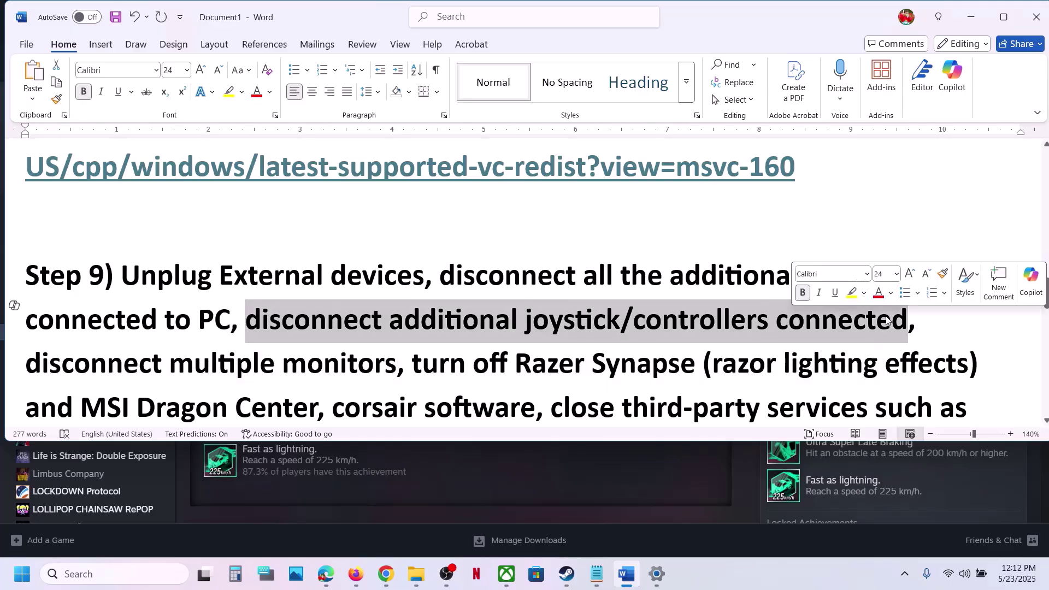
Maximize Word and highlight the Razer Synapse/third-party services and disable Steam Overlay items
scroll(489, 340, "down", 1)
left_click_drag(26, 319, 281, 319)
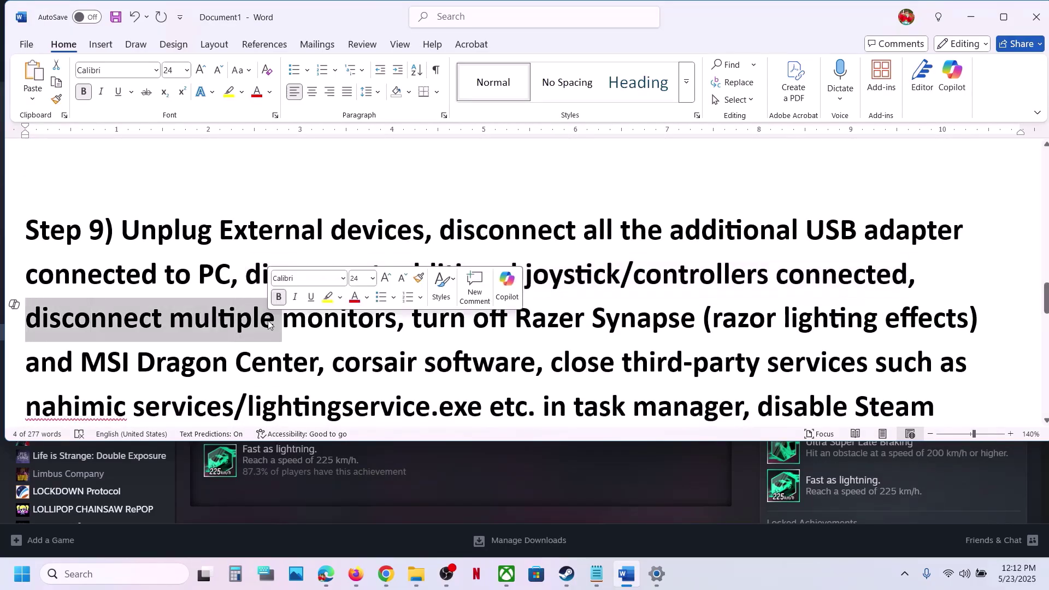
left_click(1003, 17)
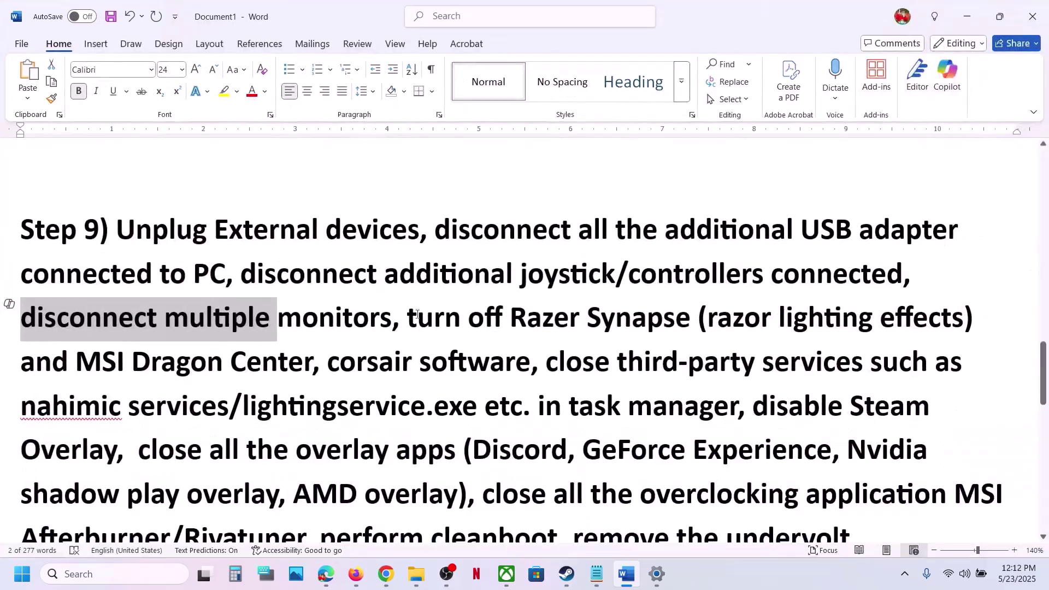
left_click_drag(411, 320, 729, 405)
scroll(754, 383, "down", 2)
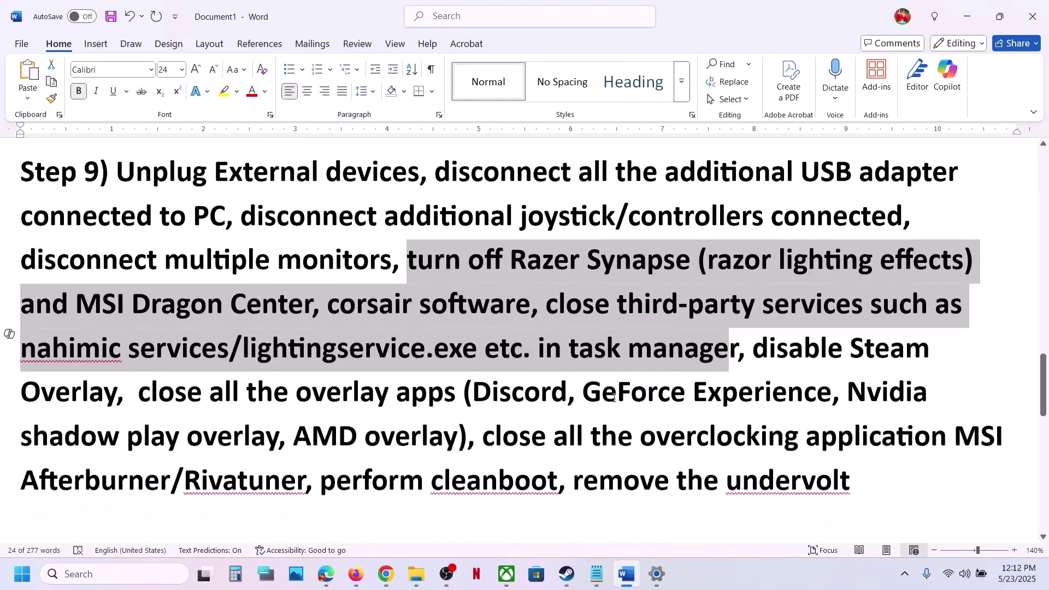
left_click_drag(755, 319, 928, 323)
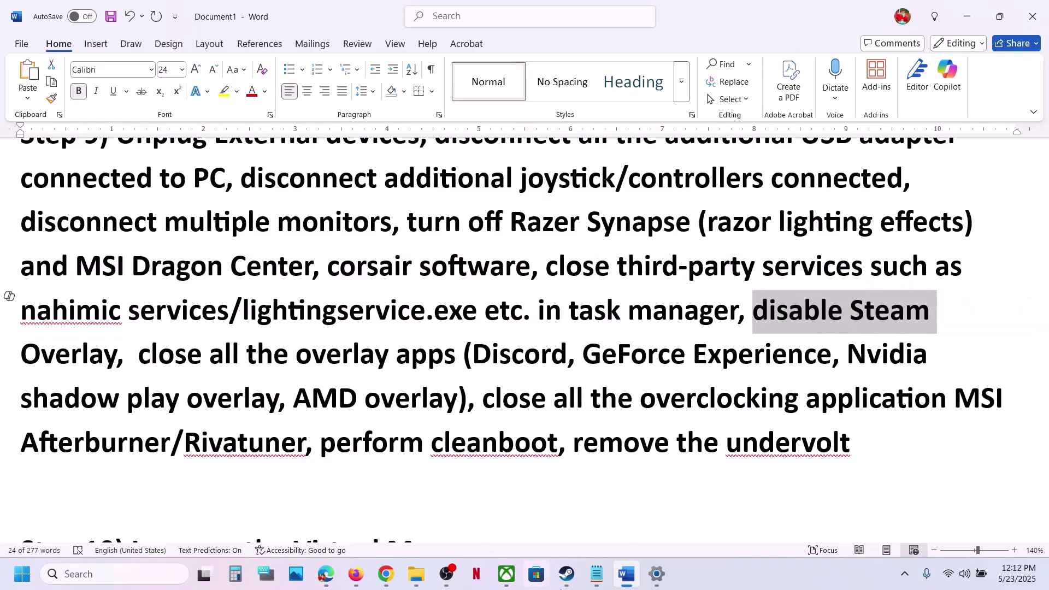
Uncheck 'Enable the Steam Overlay while in-game' in JDM's Properties and close the dialog
left_click(562, 577)
right_click(105, 334)
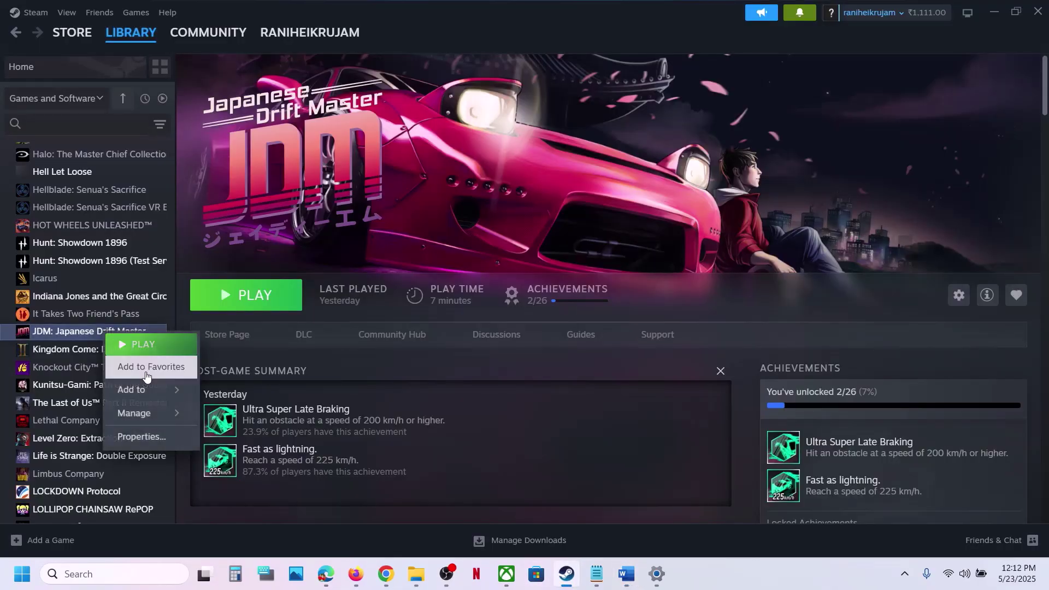
left_click(136, 434)
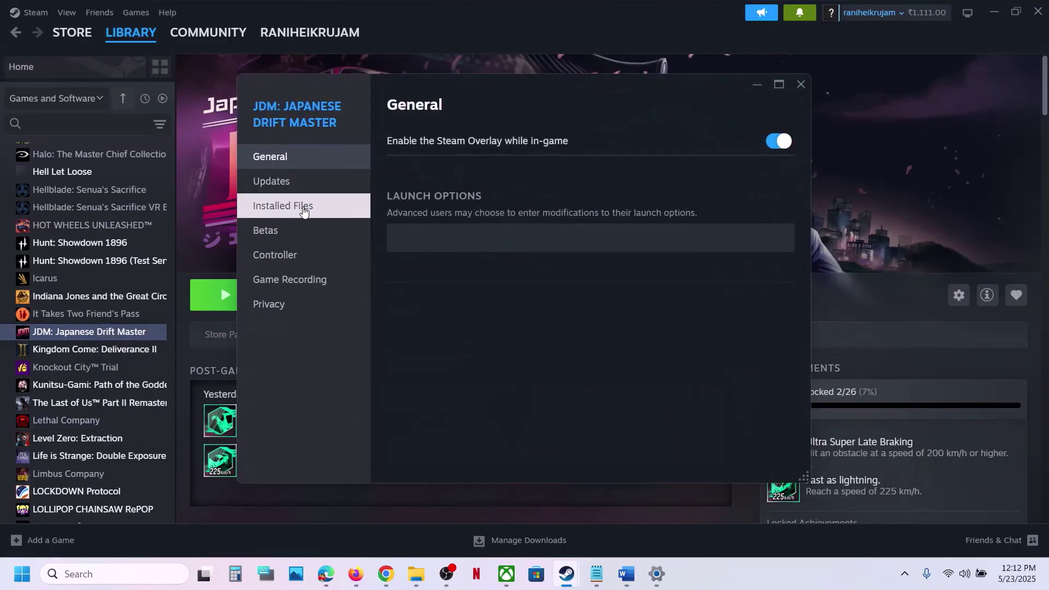
left_click(779, 143)
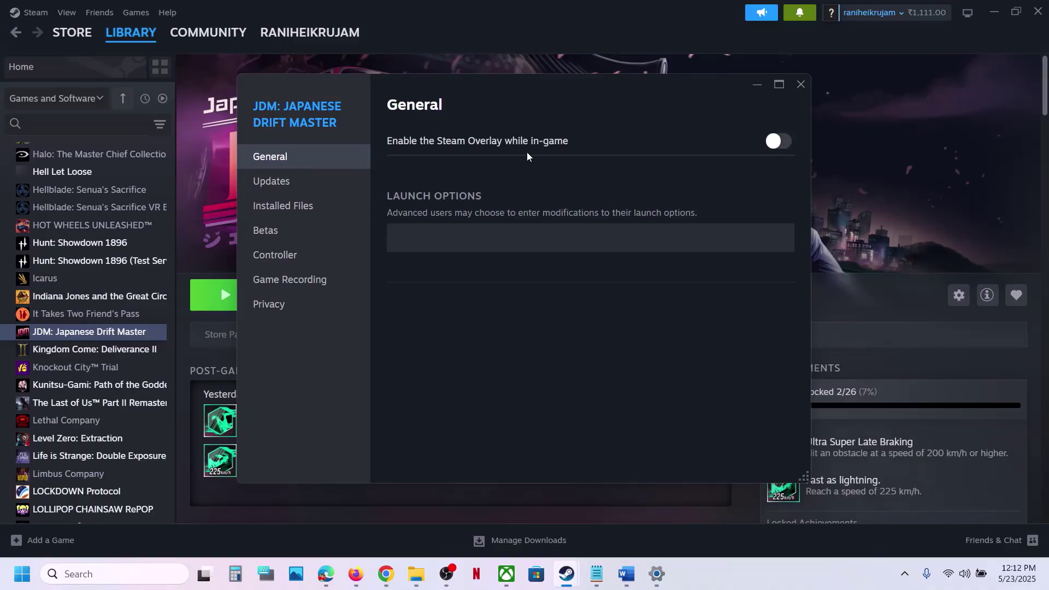
left_click(801, 84)
Highlight Discord, GeForce Experience and the close overclocking applications item in Step 9
left_click(626, 574)
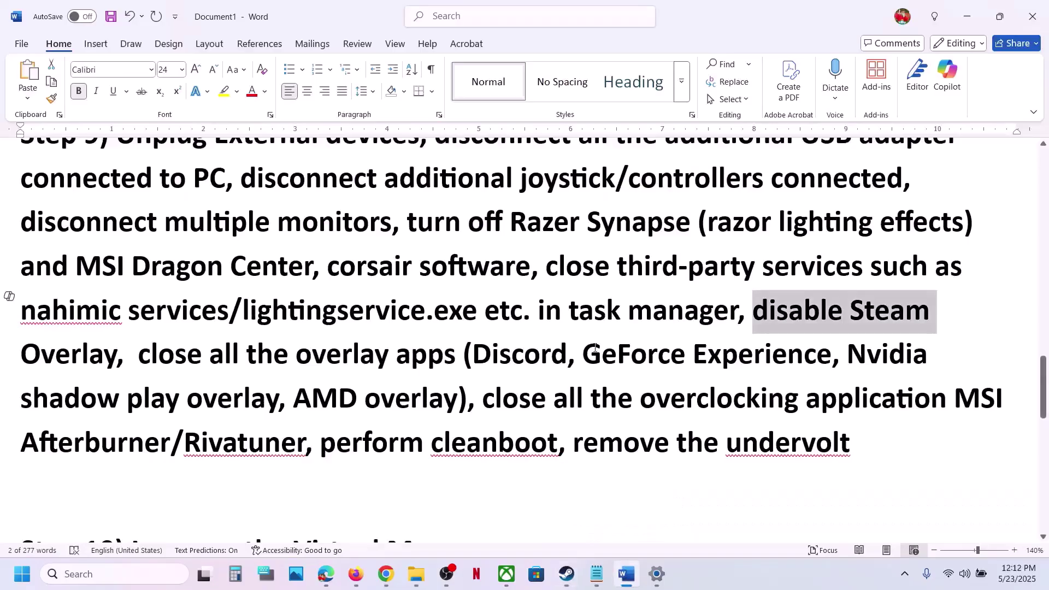
double_click(544, 361)
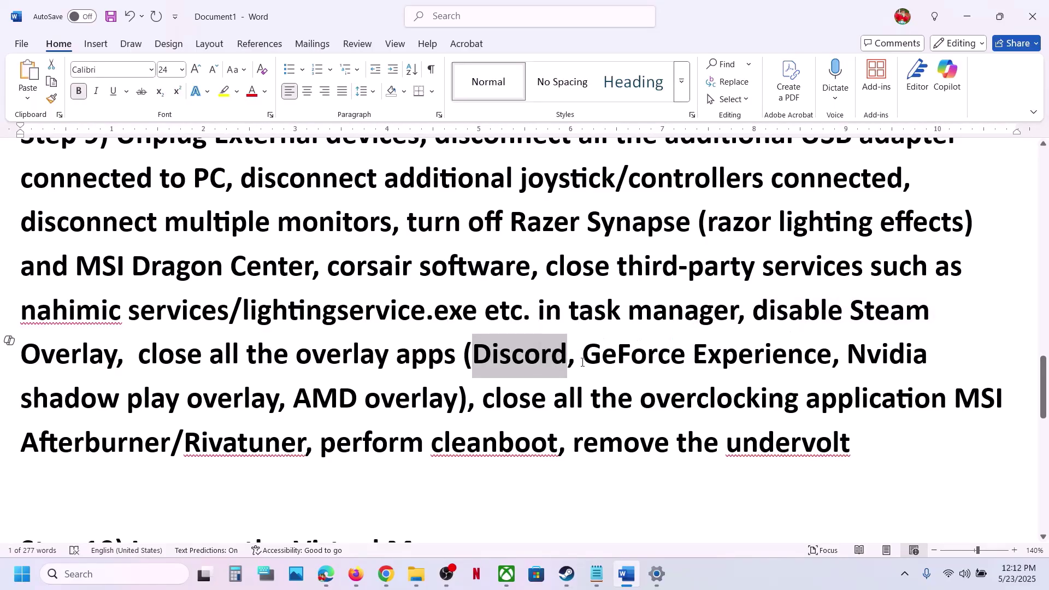
left_click_drag(583, 360, 831, 361)
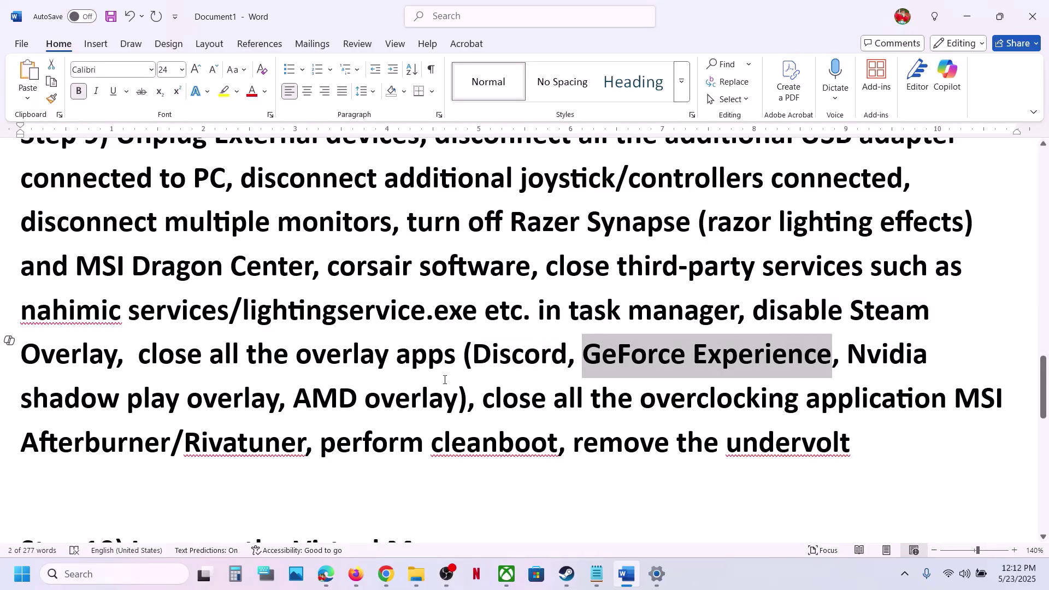
left_click_drag(483, 400, 882, 398)
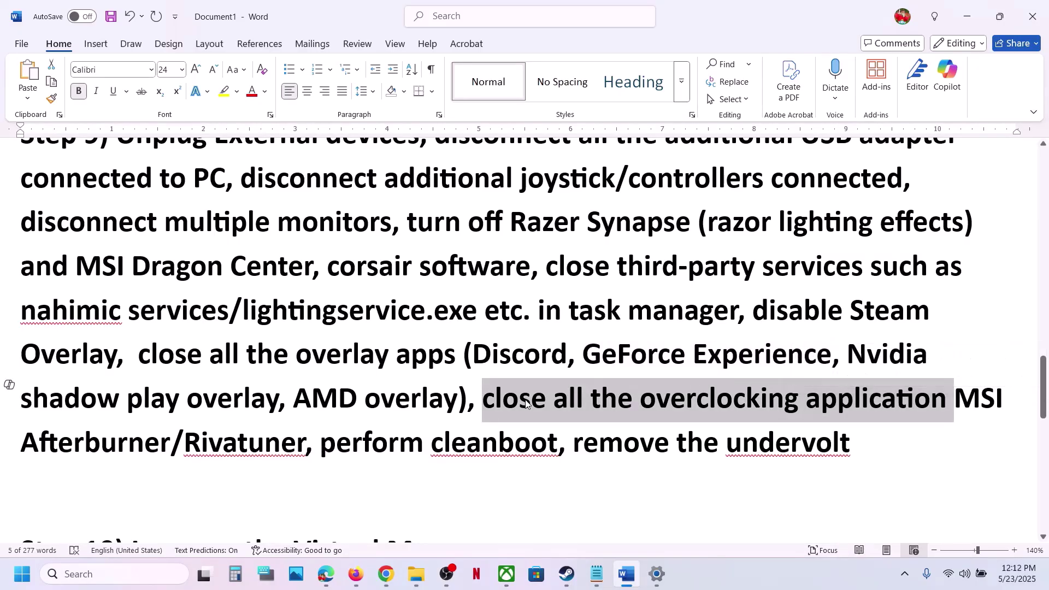
left_click(484, 407)
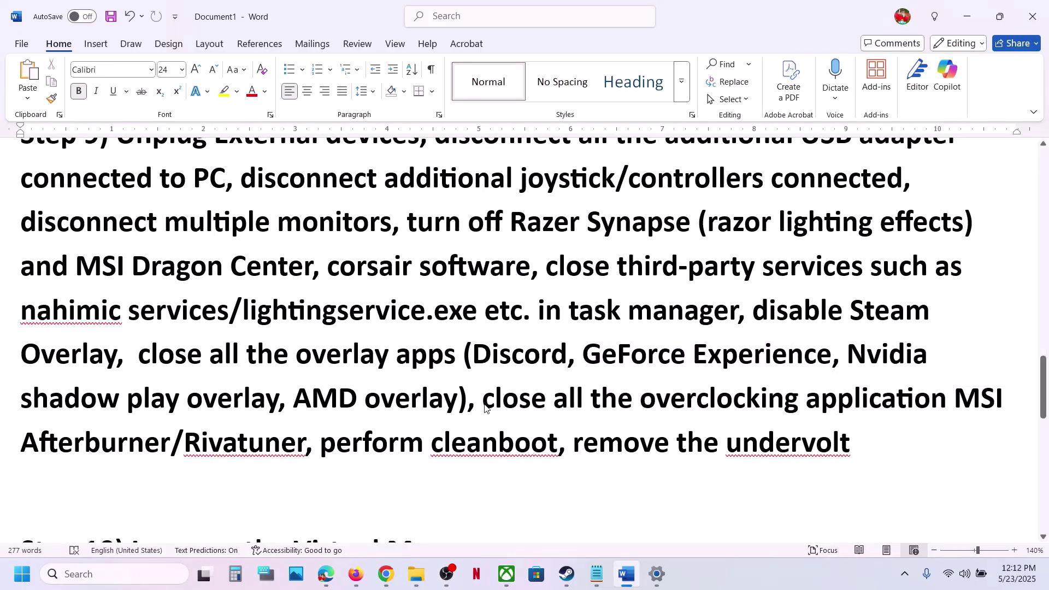
Highlight the MSI Afterburner/Rivatuner and remove undervolt items, then scroll to Step 10
left_click_drag(656, 402, 821, 400)
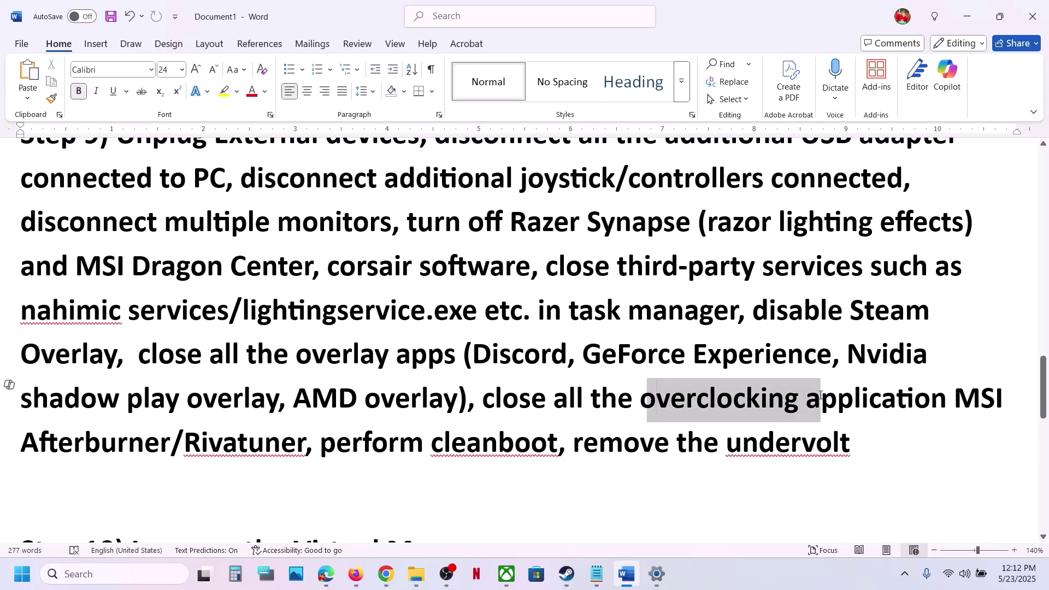
left_click(821, 400)
left_click_drag(539, 408, 321, 453)
key("Right")
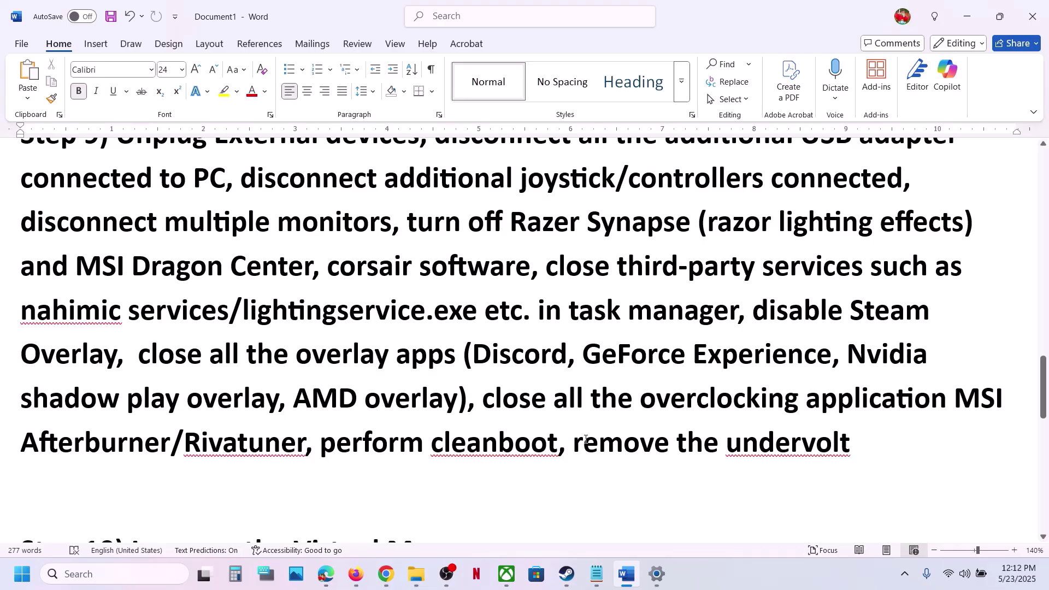
left_click_drag(585, 439, 852, 444)
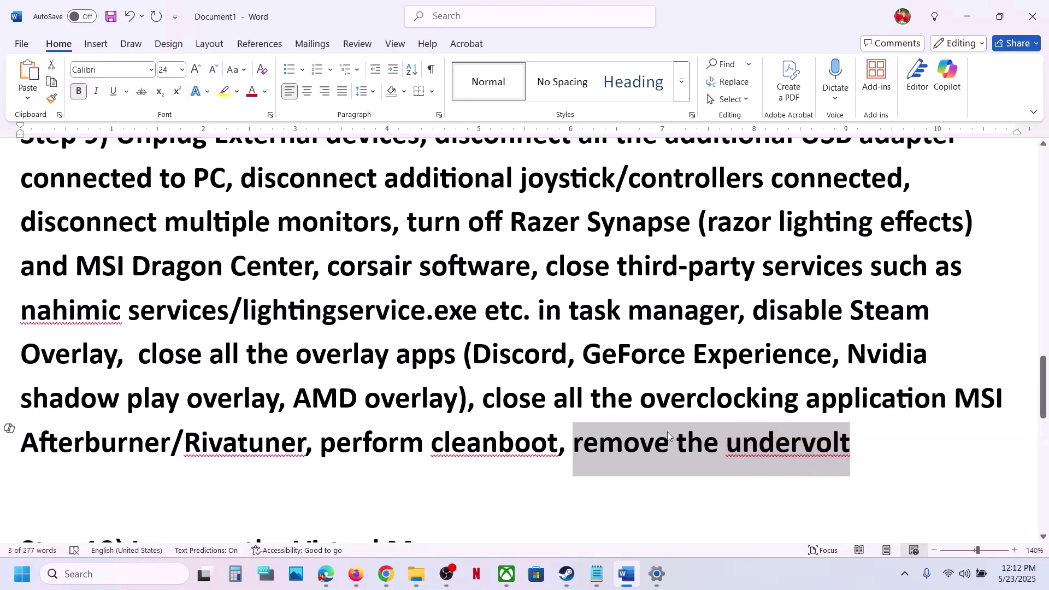
scroll(667, 431, "down", 5)
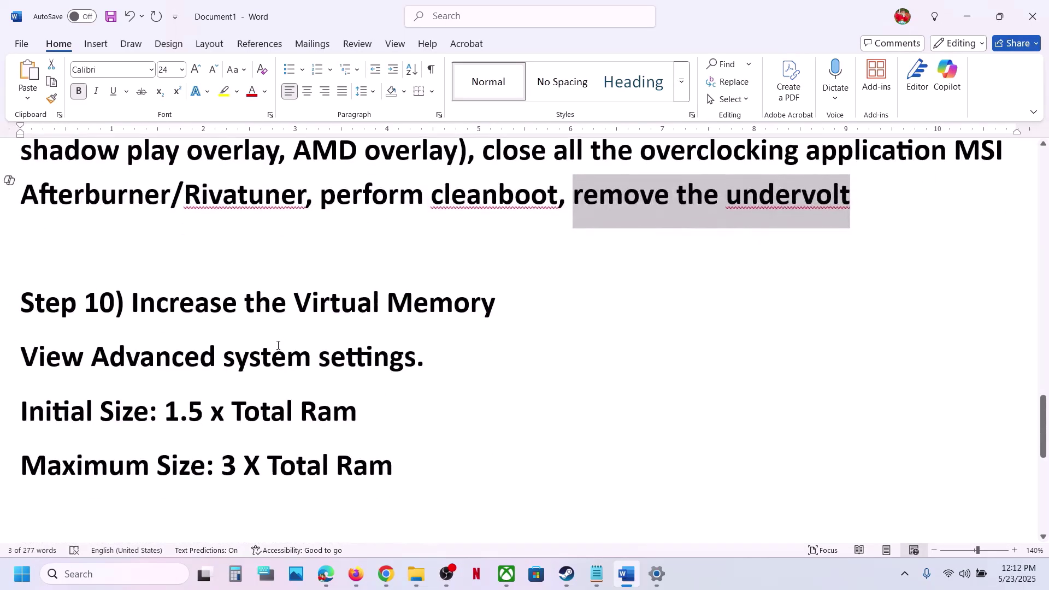
left_click(702, 565)
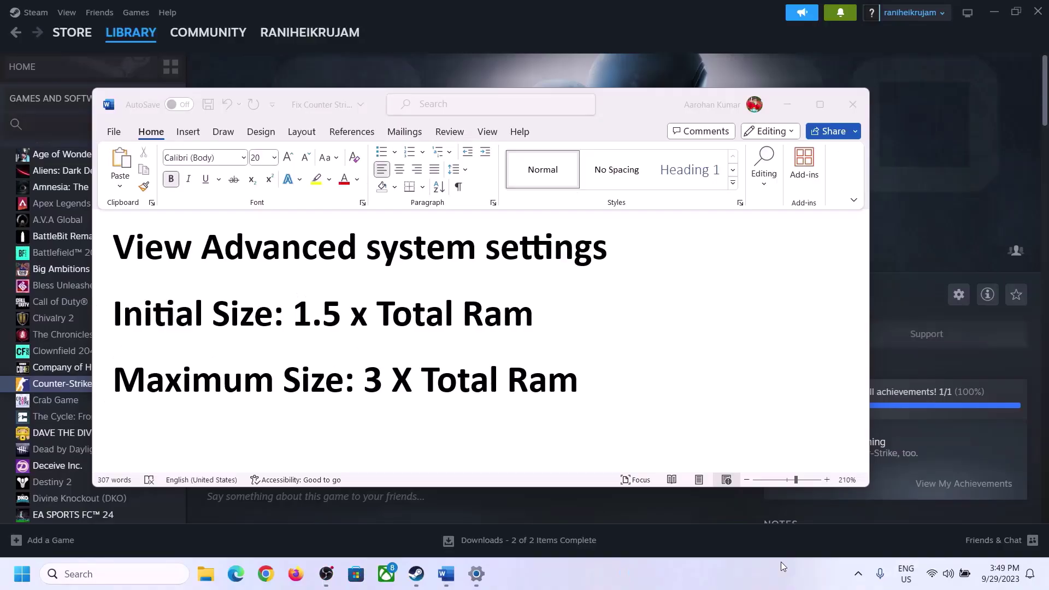
Copy 'View Advanced system settings' from the guide, open System Properties, and open Performance options
left_click(193, 244)
left_click_drag(116, 251, 573, 264)
key("ctrl+c")
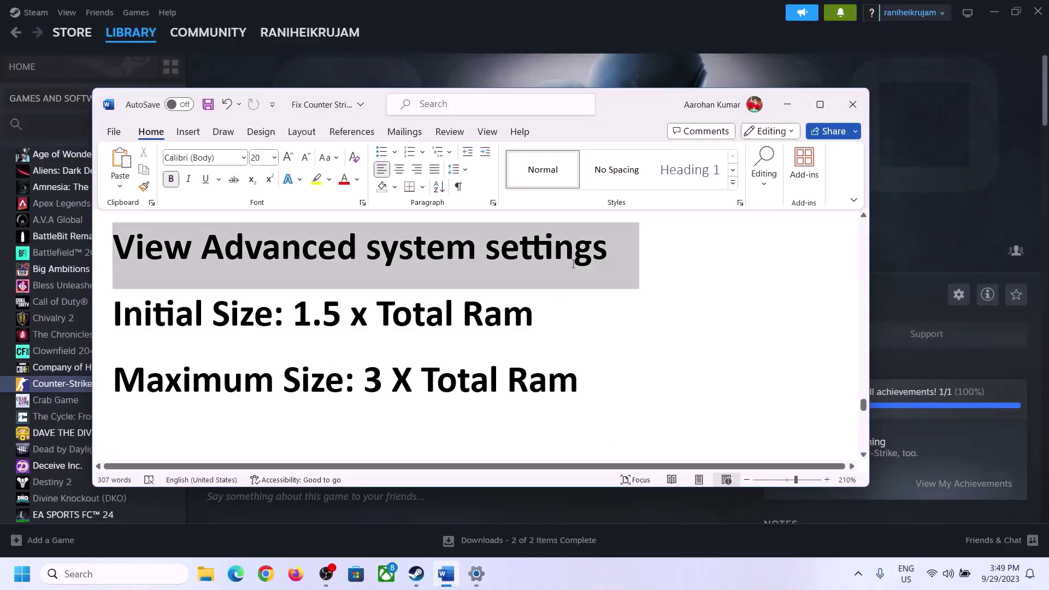
left_click(125, 573)
key("ctrl+v")
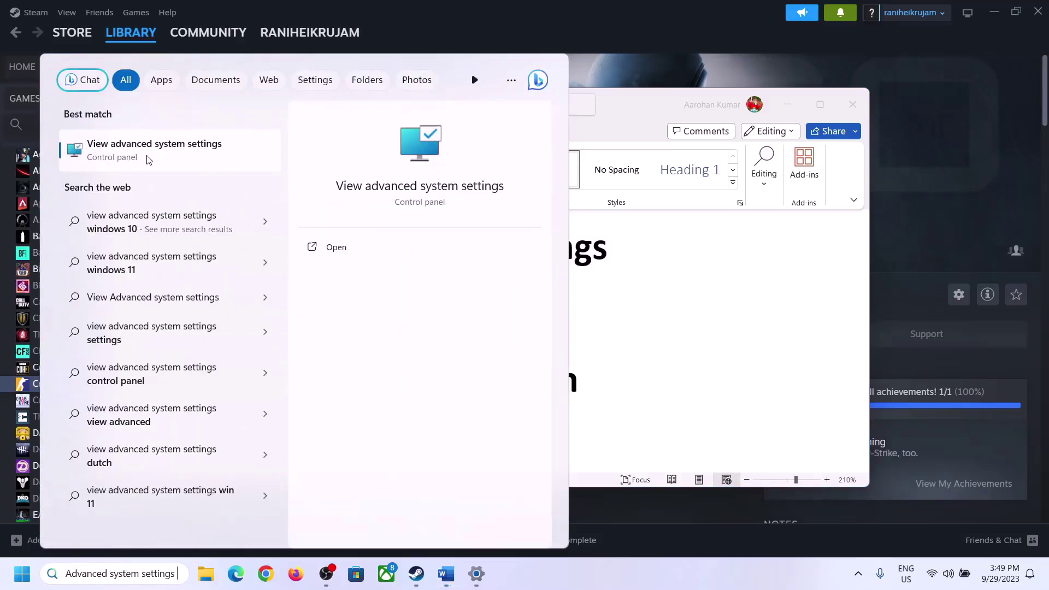
left_click(148, 160)
left_click_drag(218, 106, 469, 190)
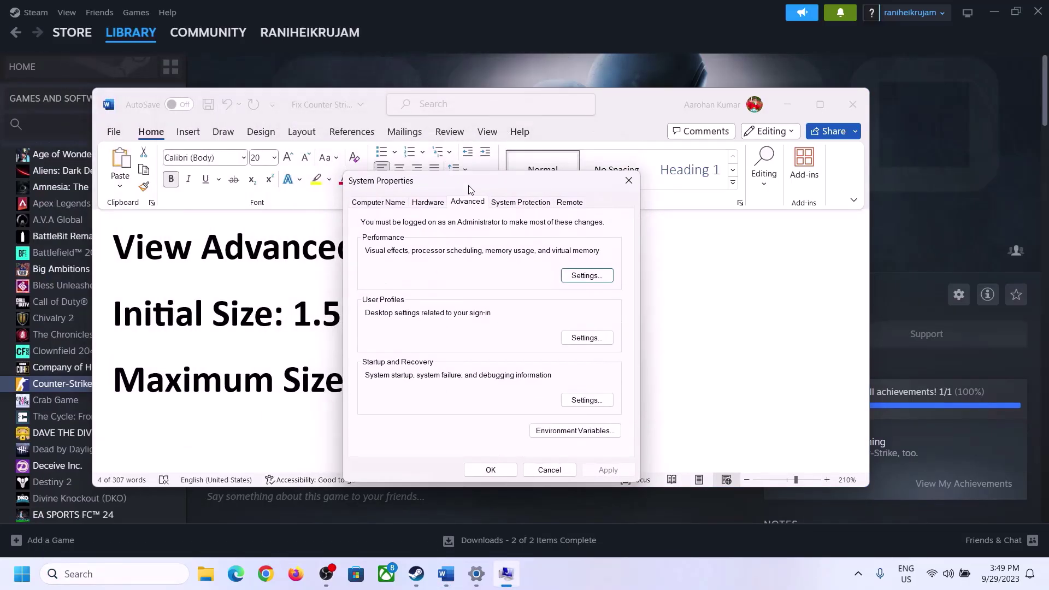
left_click(586, 275)
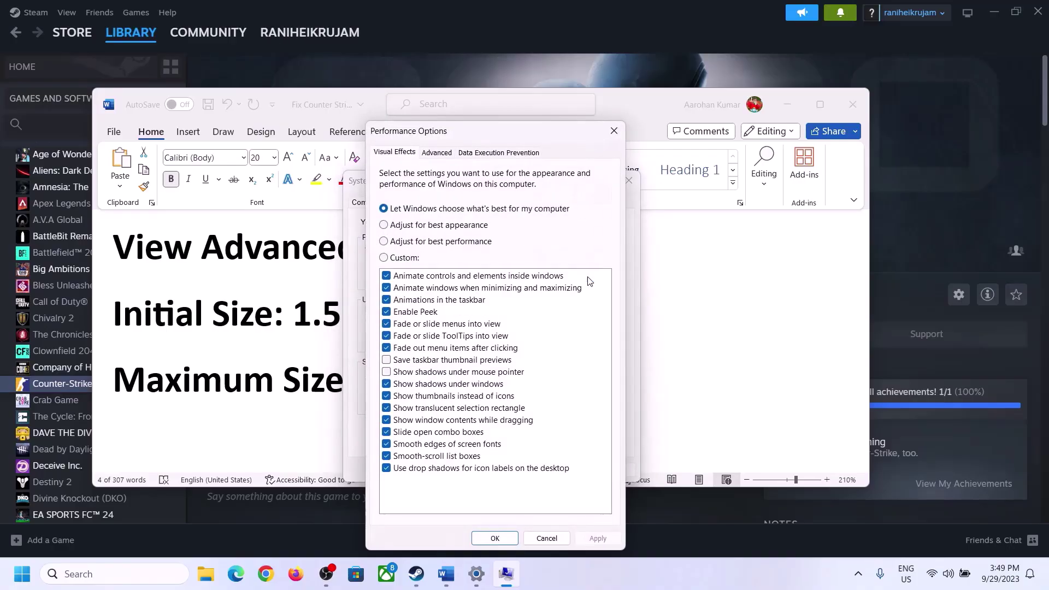
Turn off automatic paging file management and set C: to Custom size, per the 1.5 x RAM rule
left_click(442, 156)
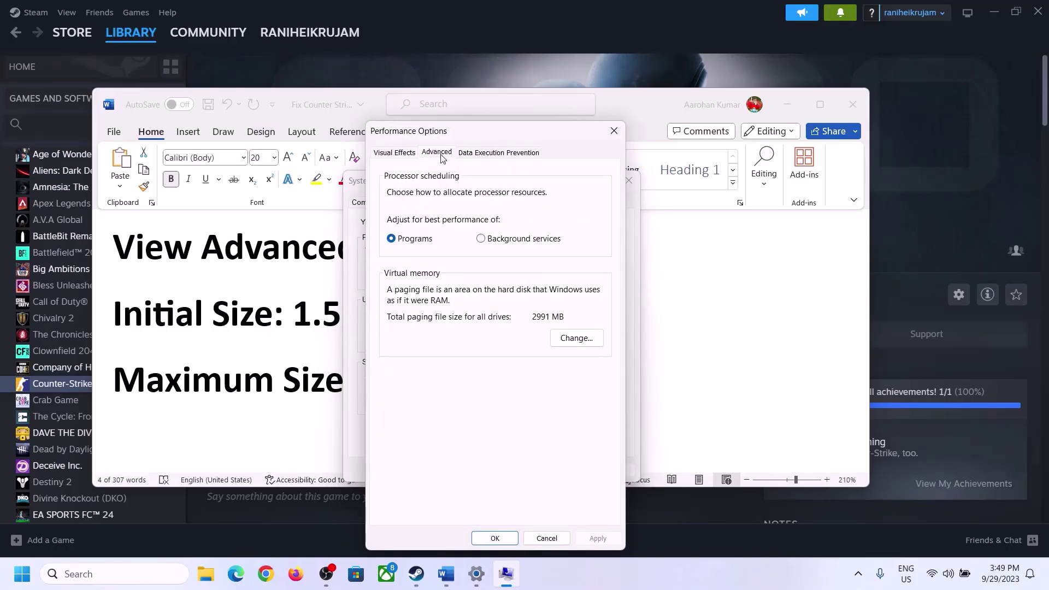
left_click(575, 340)
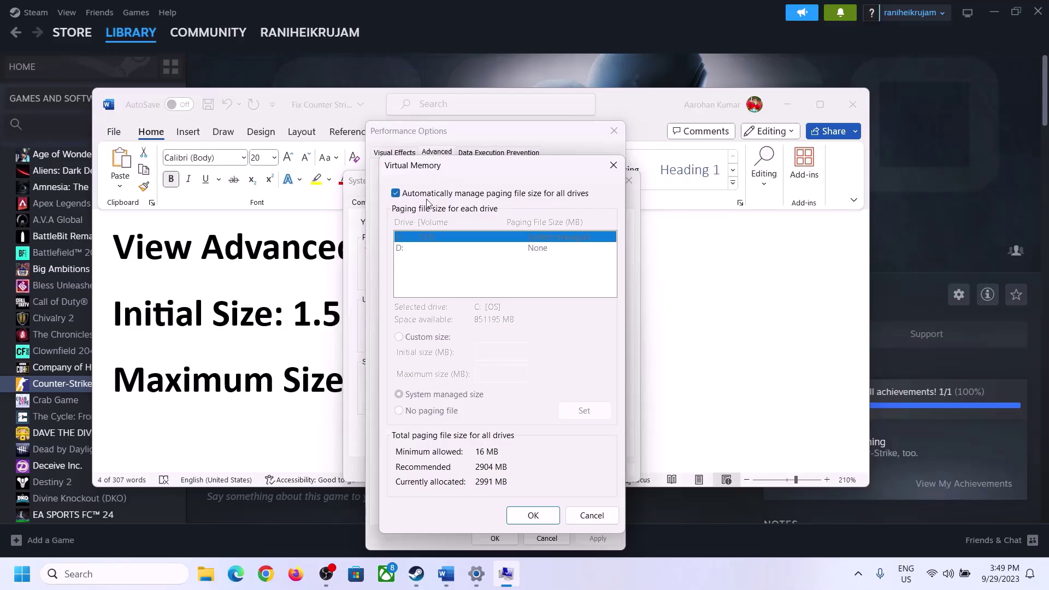
left_click(395, 193)
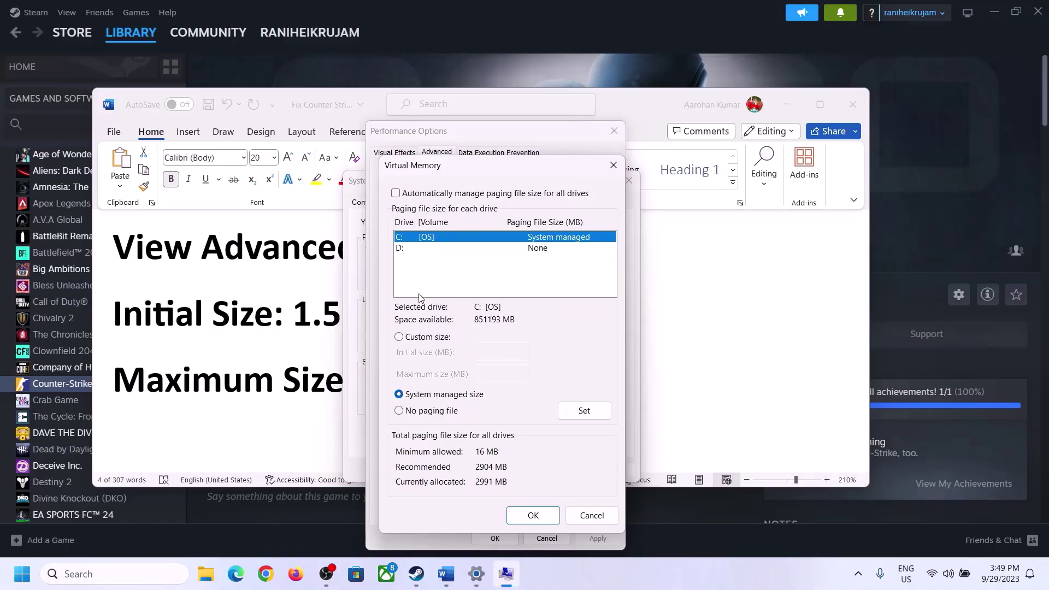
left_click(399, 337)
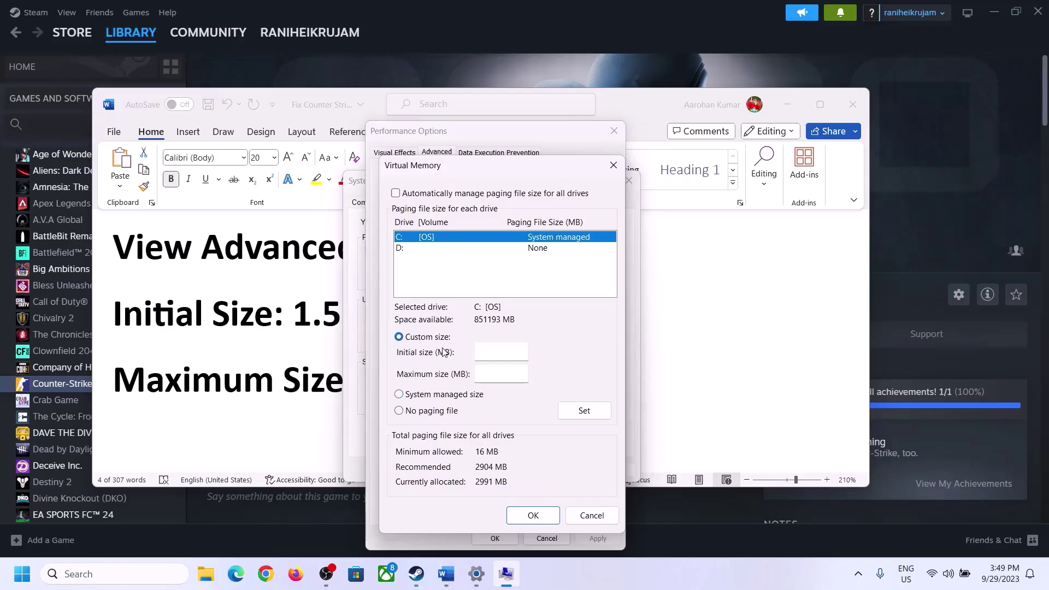
left_click(502, 352)
left_click(284, 326)
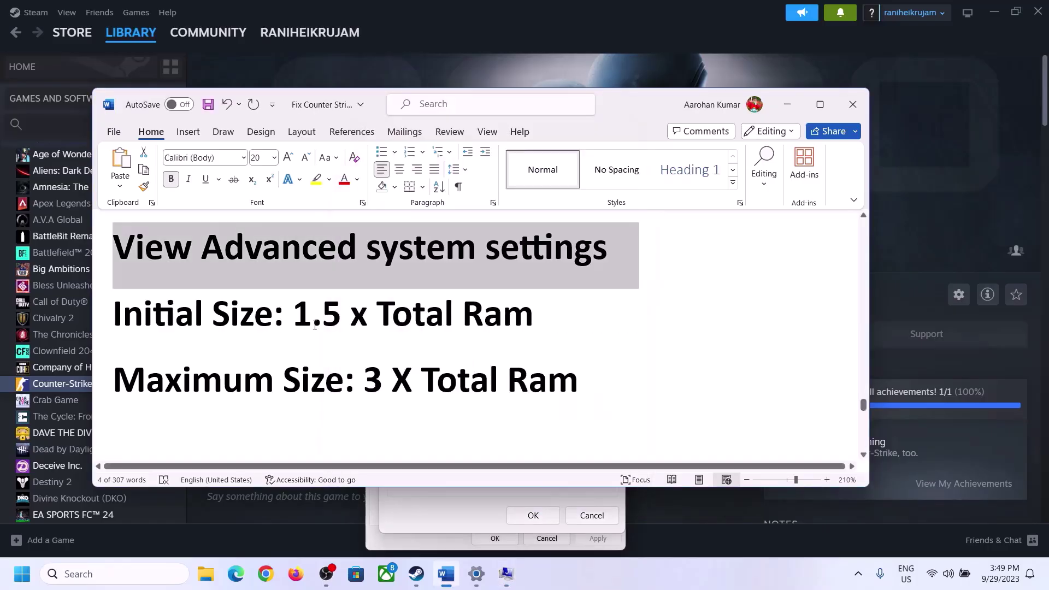
left_click_drag(294, 326, 486, 326)
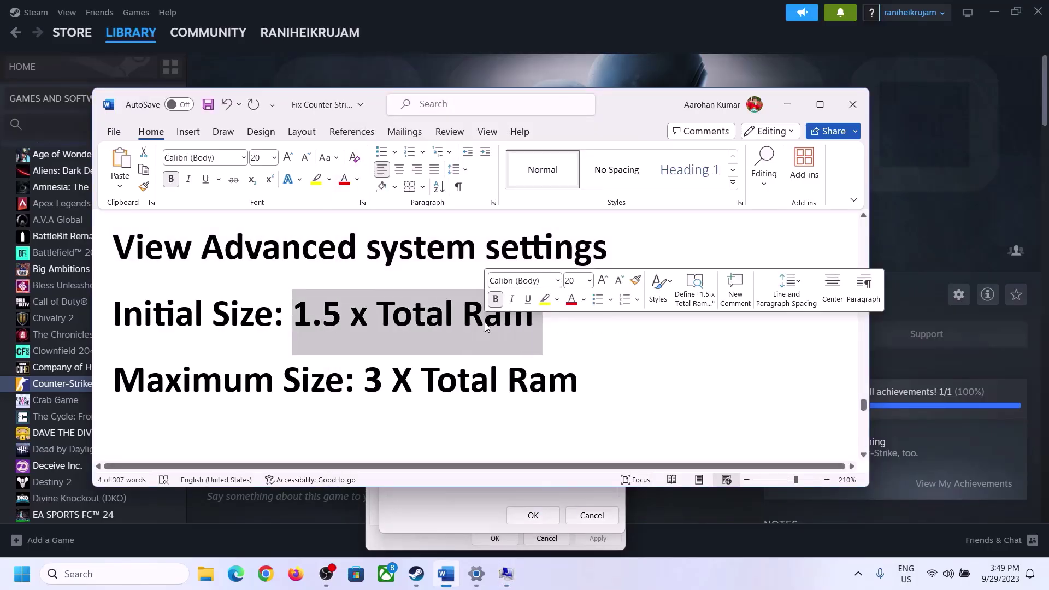
left_click(477, 576)
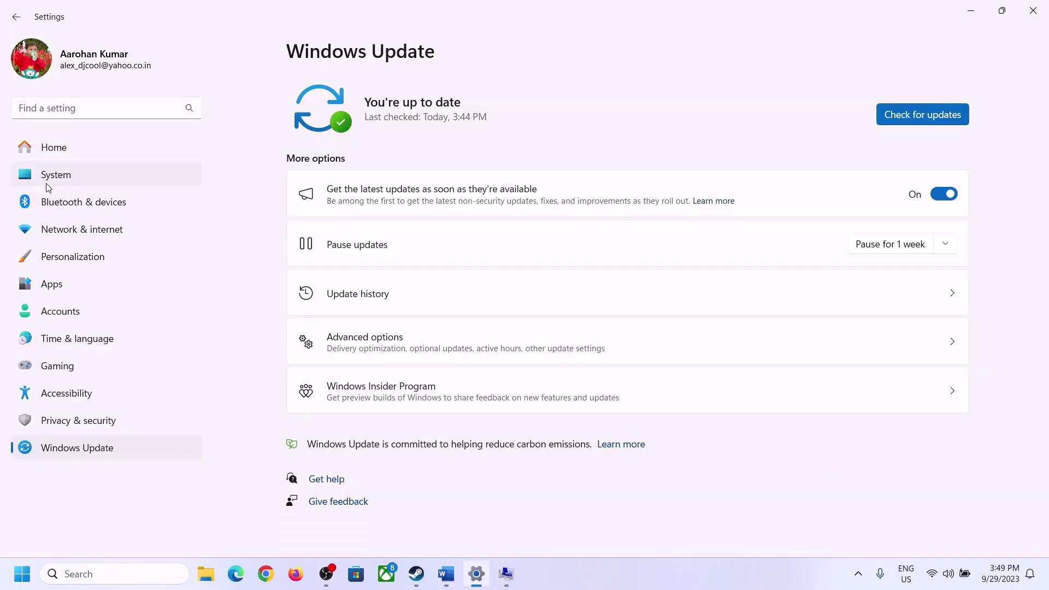